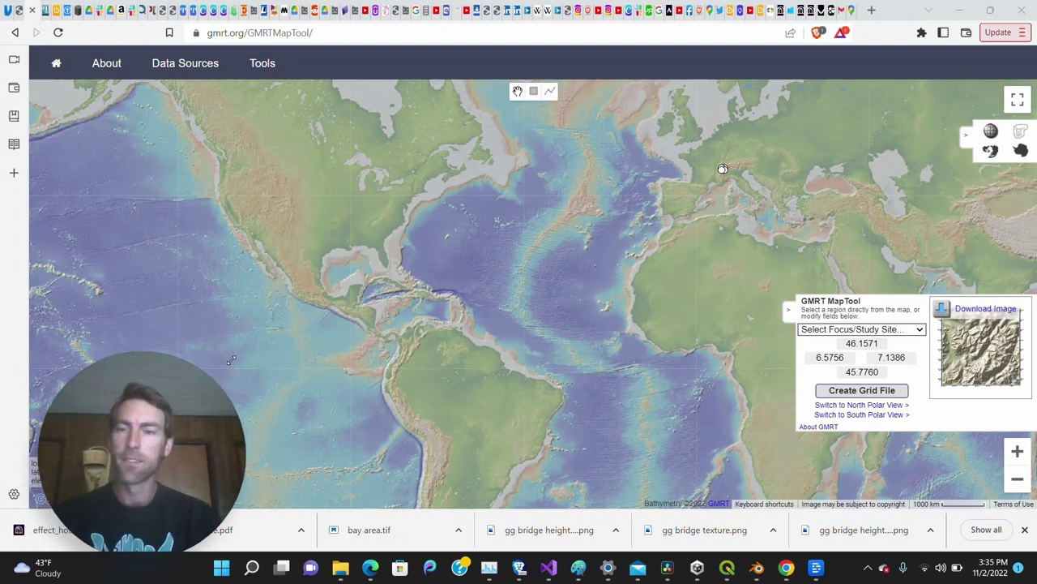
# Zoom the GMRT map in on the boxed mountain selection around Champéry in the Alps
pyautogui.click(257, 341)
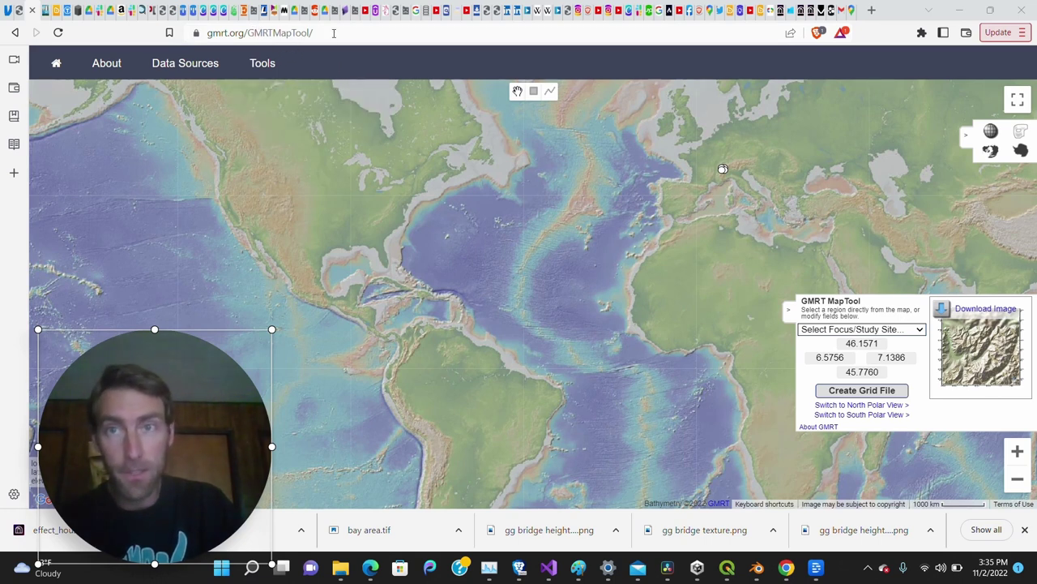
pyautogui.scroll(2, 729, 184)
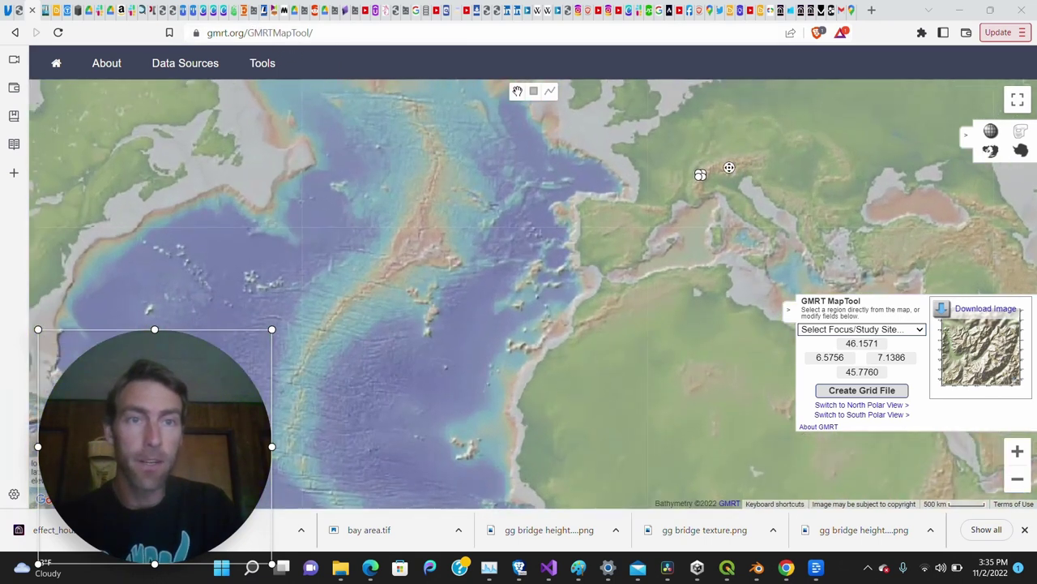
pyautogui.scroll(1, 684, 180)
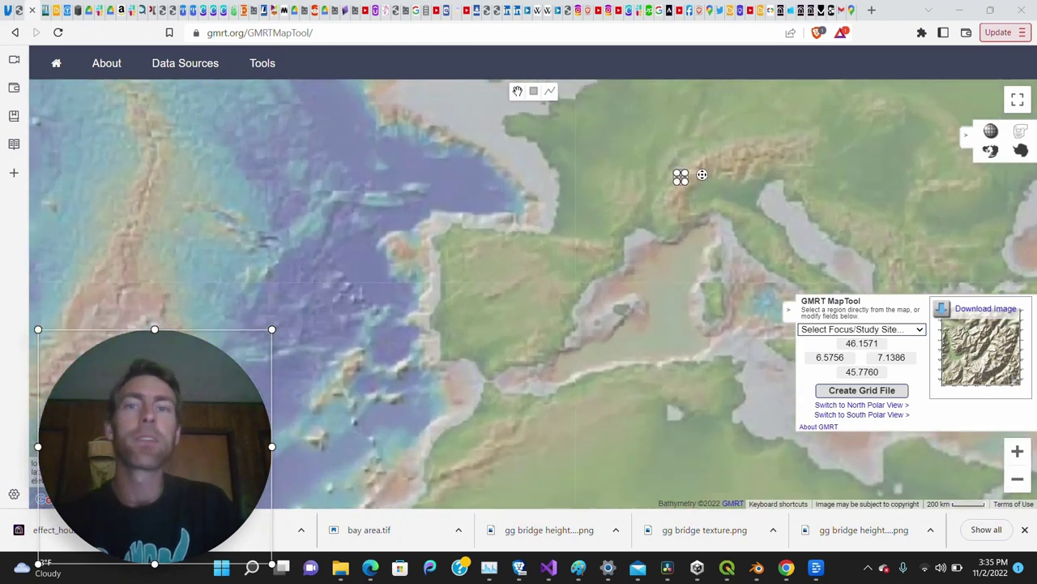
pyautogui.scroll(1, 681, 177)
pyautogui.scroll(1, 655, 179)
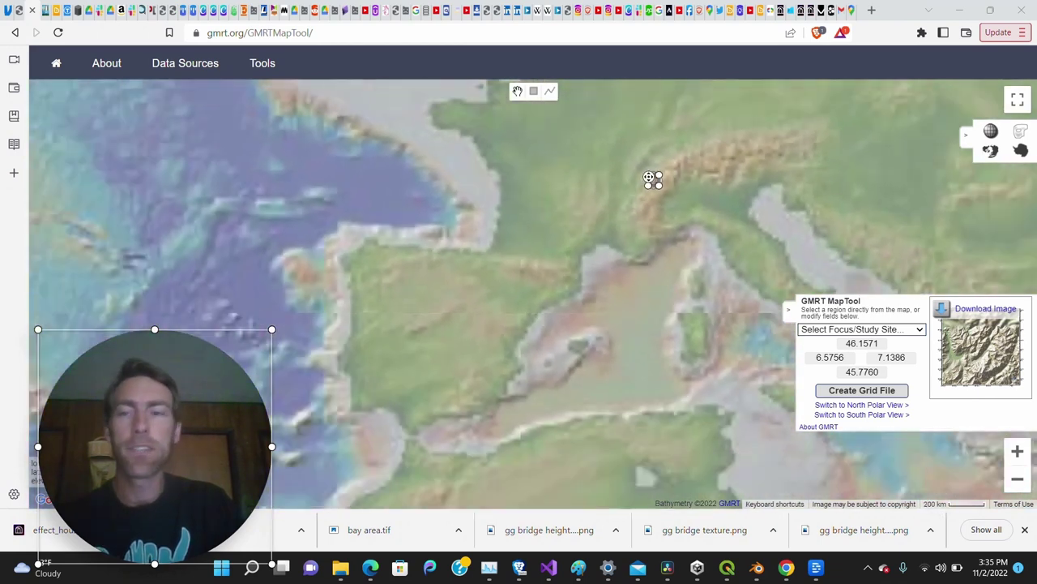
pyautogui.scroll(-2, 650, 176)
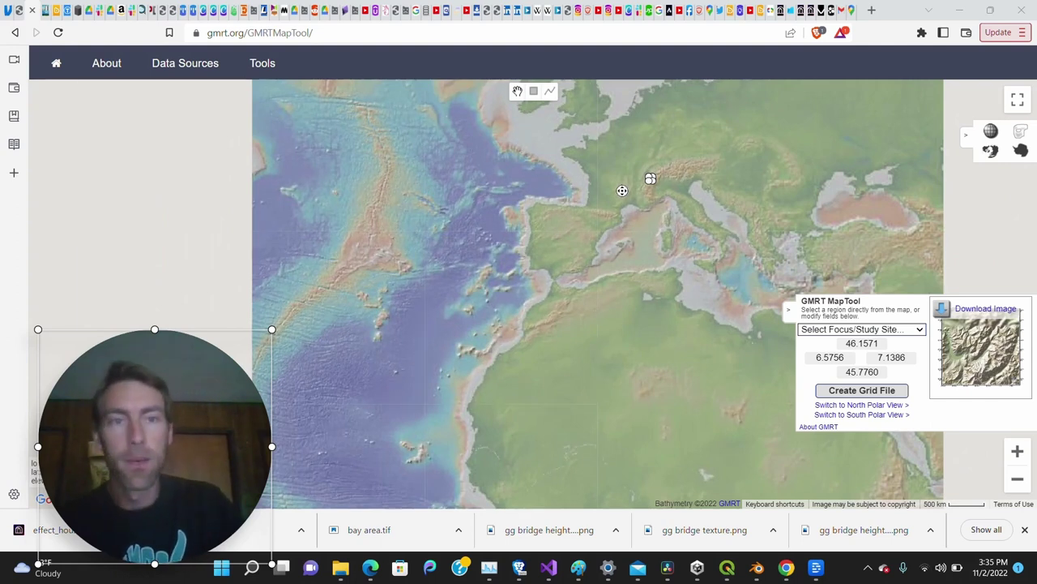
pyautogui.scroll(3, 649, 174)
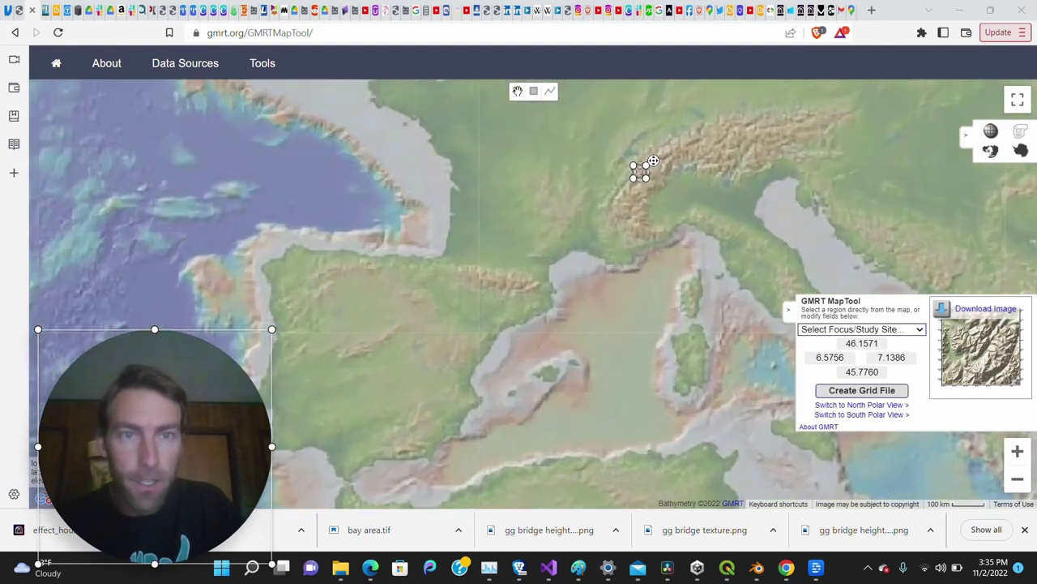
pyautogui.scroll(4, 652, 162)
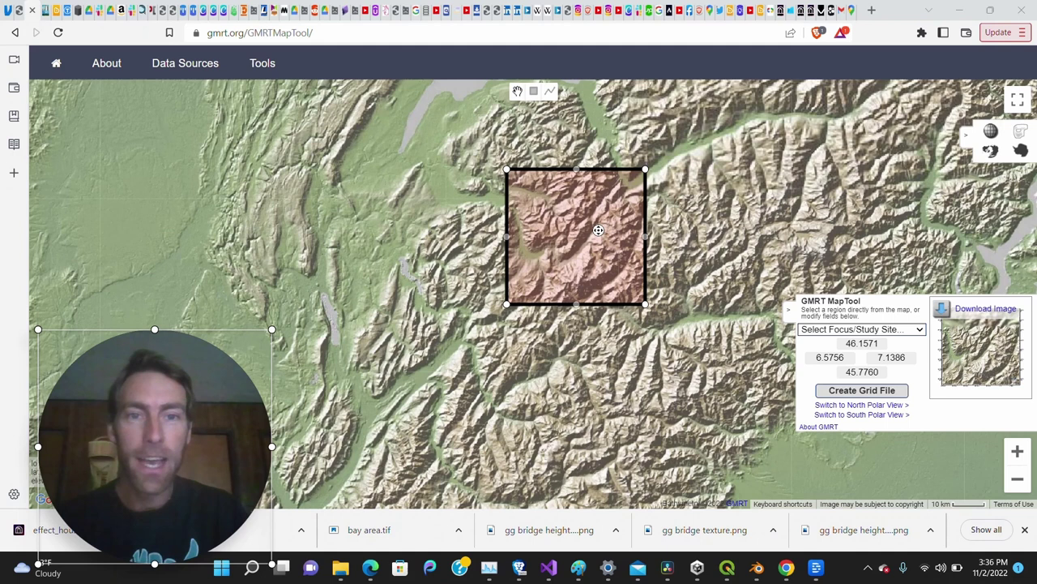
pyautogui.scroll(1, 599, 230)
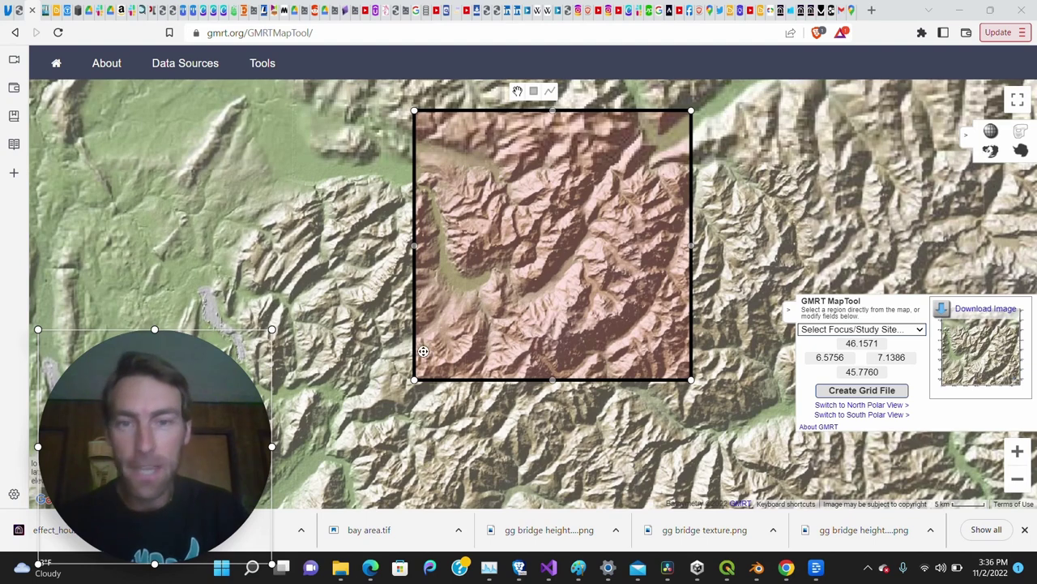
pyautogui.scroll(-1, 713, 96)
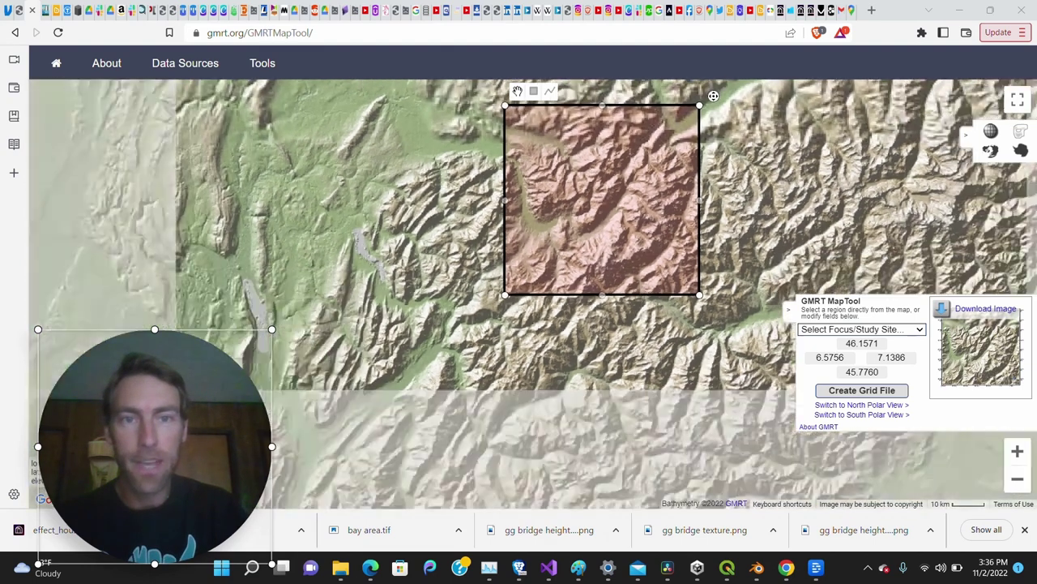
pyautogui.scroll(-2, 567, 162)
pyautogui.scroll(3, 596, 154)
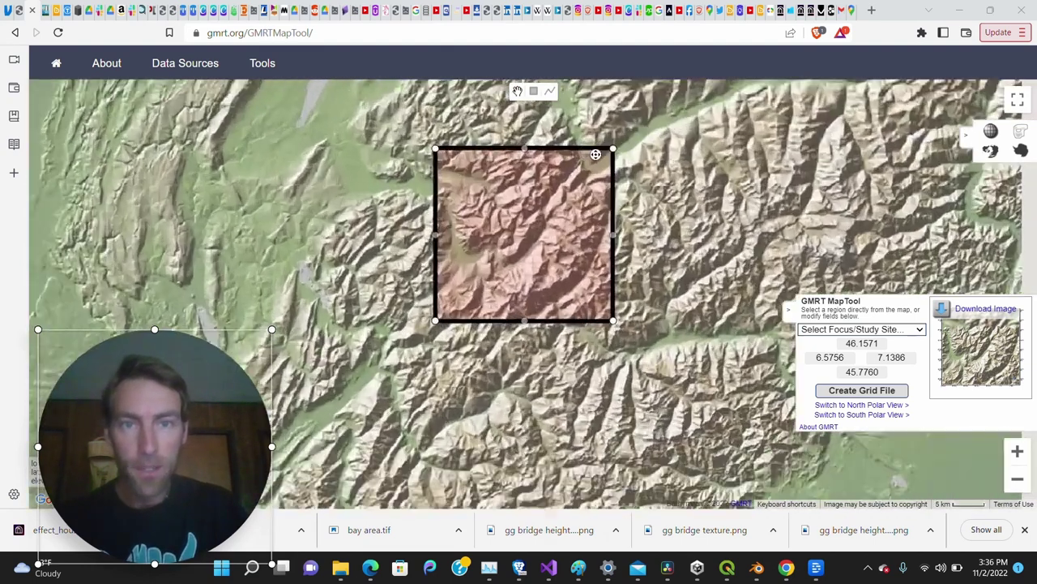
pyautogui.scroll(1, 596, 154)
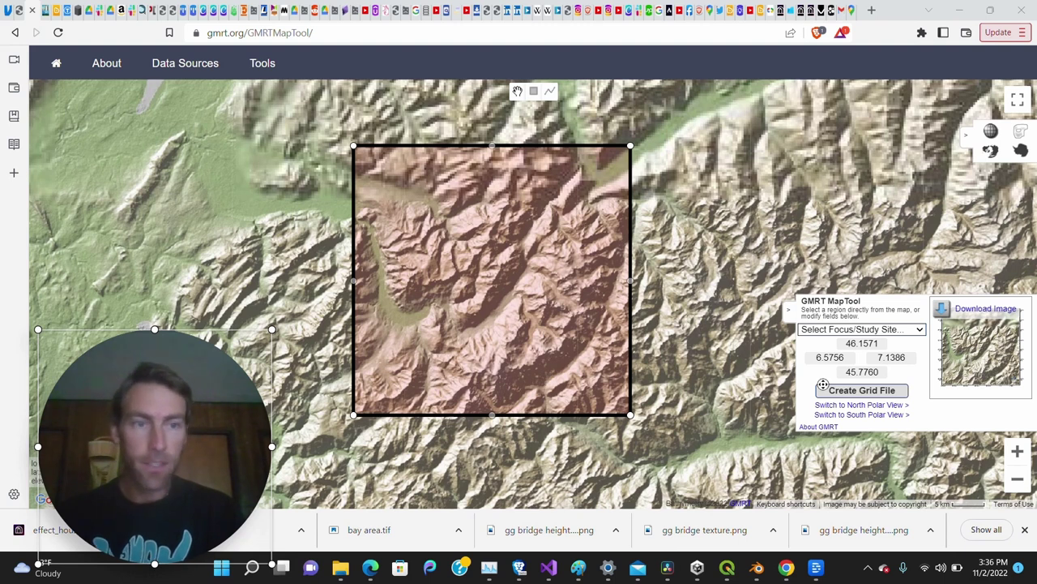
# Create a GeoTIFF grid of the selected area at Maximum resolution (61 m/node) and start downloading it
pyautogui.click(859, 395)
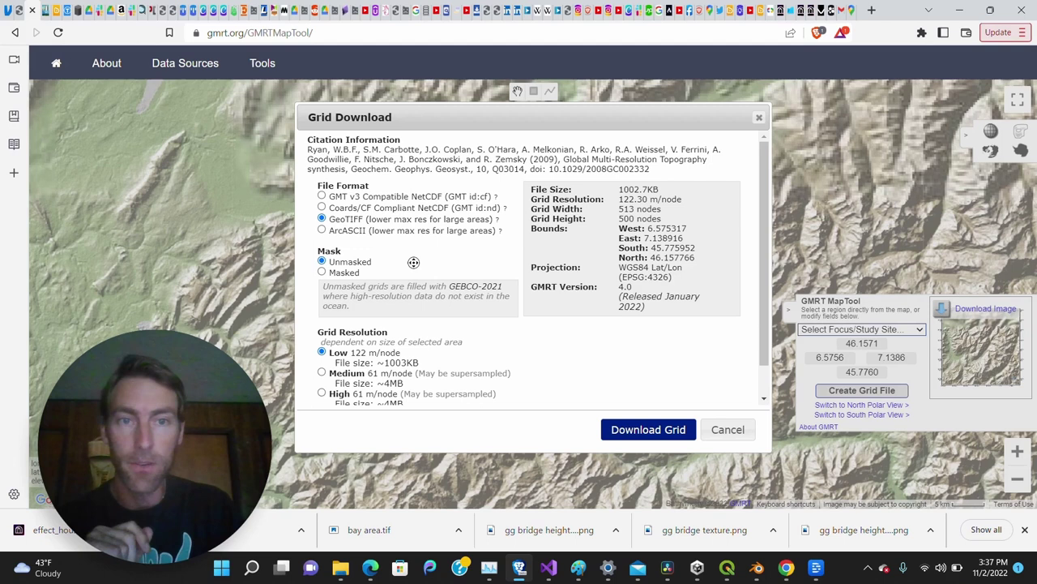
pyautogui.scroll(-1, 413, 262)
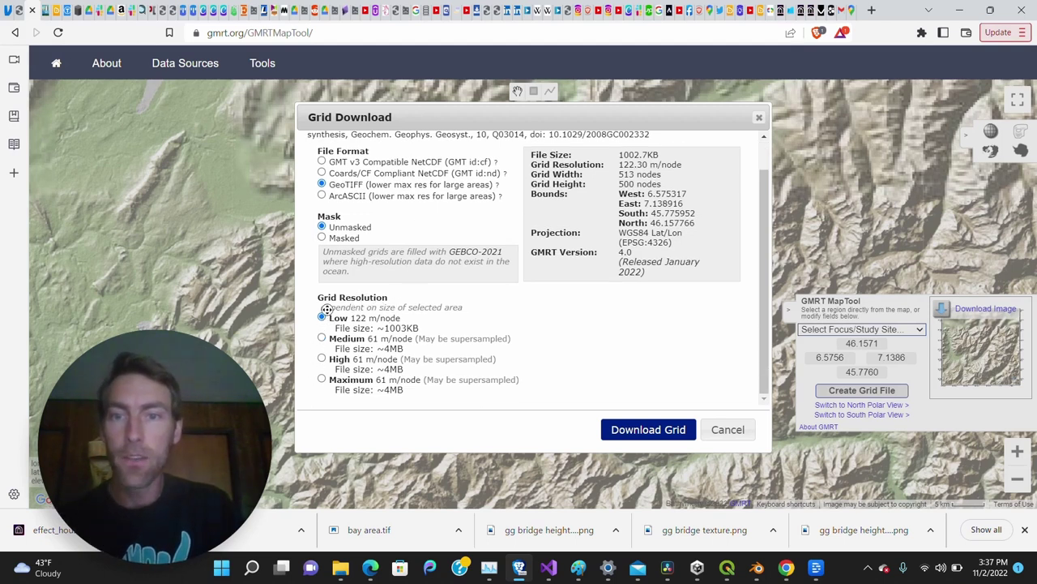
pyautogui.click(321, 378)
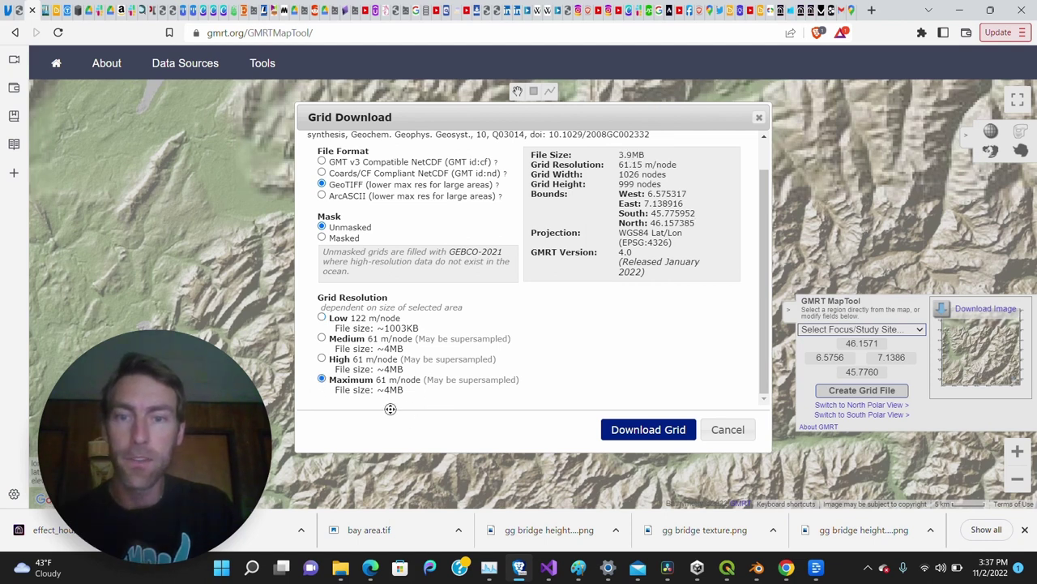
pyautogui.click(648, 429)
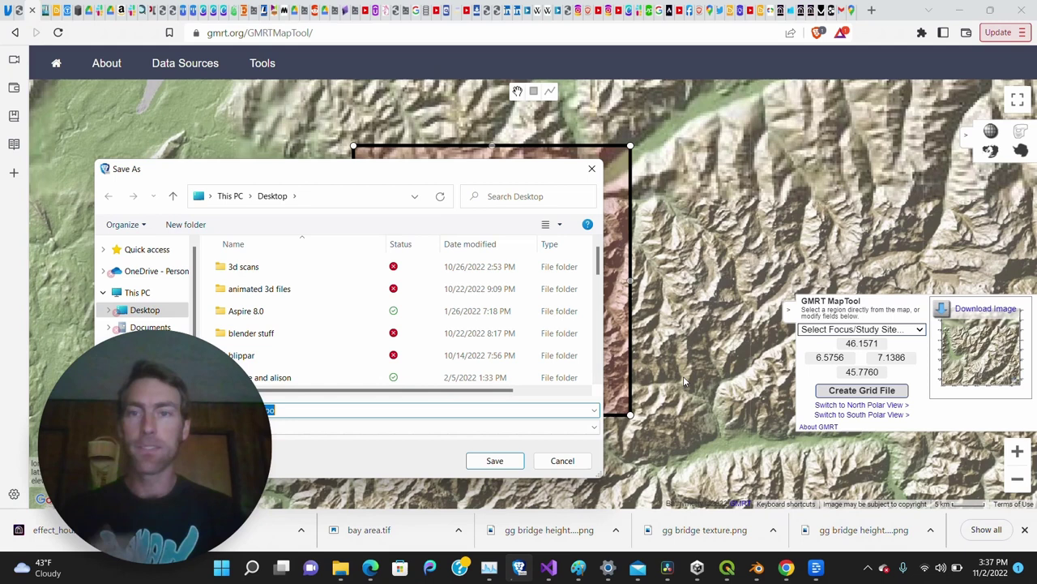
# In the Save As window, navigate into the Desktop's geo tifs folder
pyautogui.moveTo(394, 178); pyautogui.dragTo(611, 158)
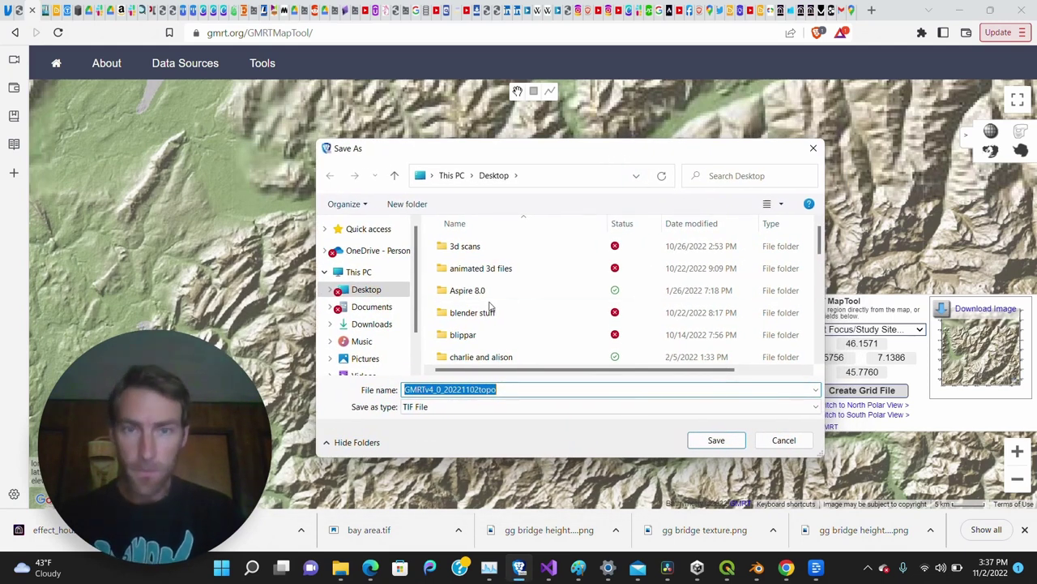
pyautogui.scroll(-3, 497, 285)
pyautogui.scroll(-1, 498, 287)
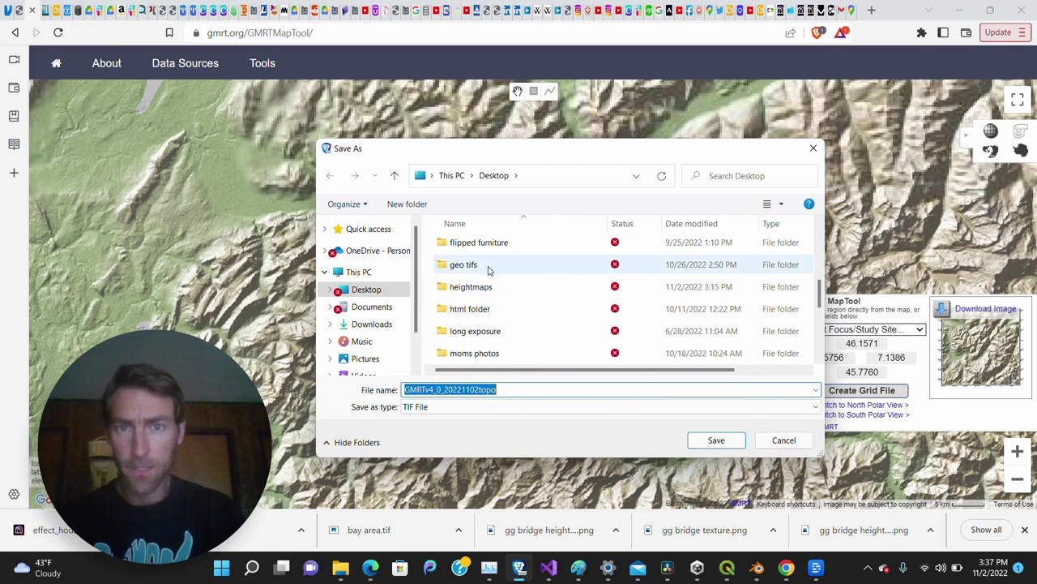
pyautogui.click(487, 268)
pyautogui.doubleClick(487, 268)
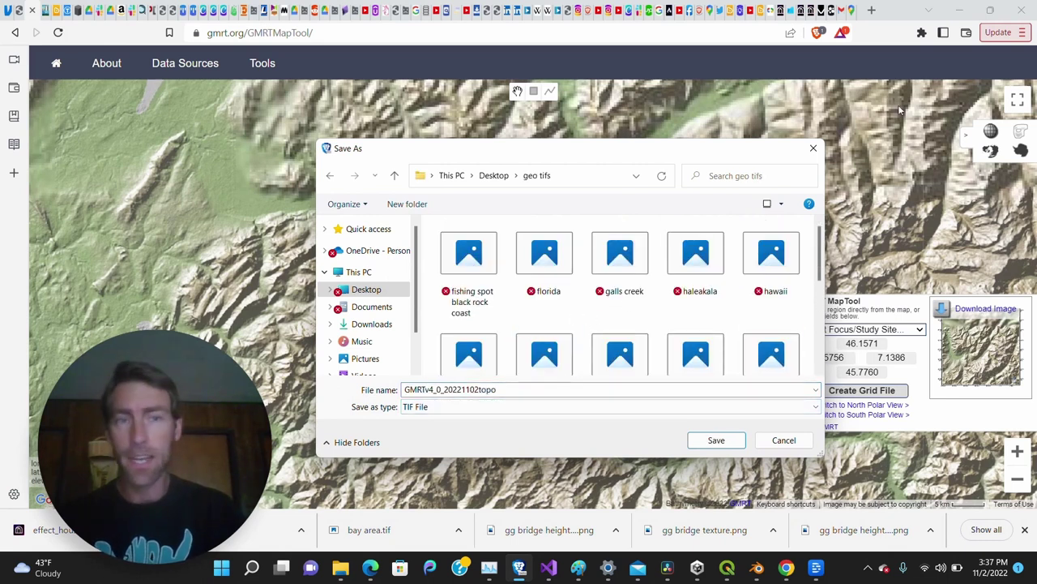
# Save the grid as 'Champery switzerland', then switch over to QGIS
pyautogui.doubleClick(522, 389)
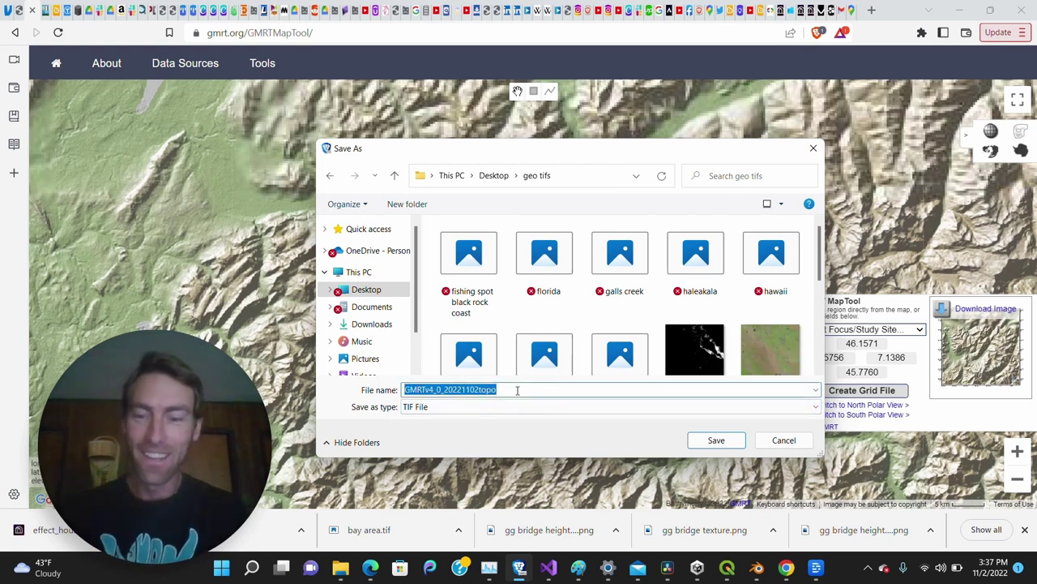
pyautogui.write('Champery switzerland')
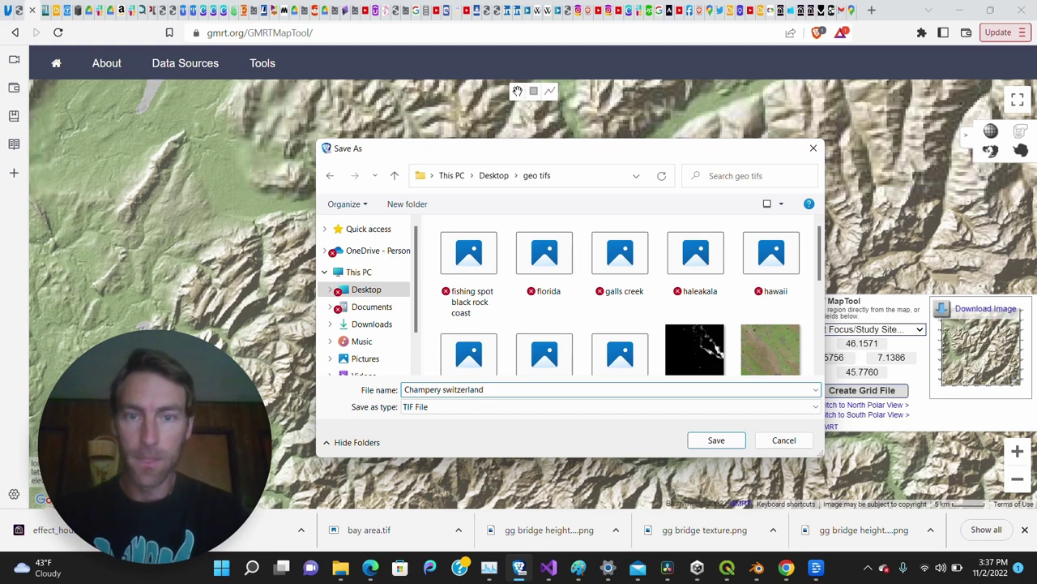
pyautogui.press('Return')
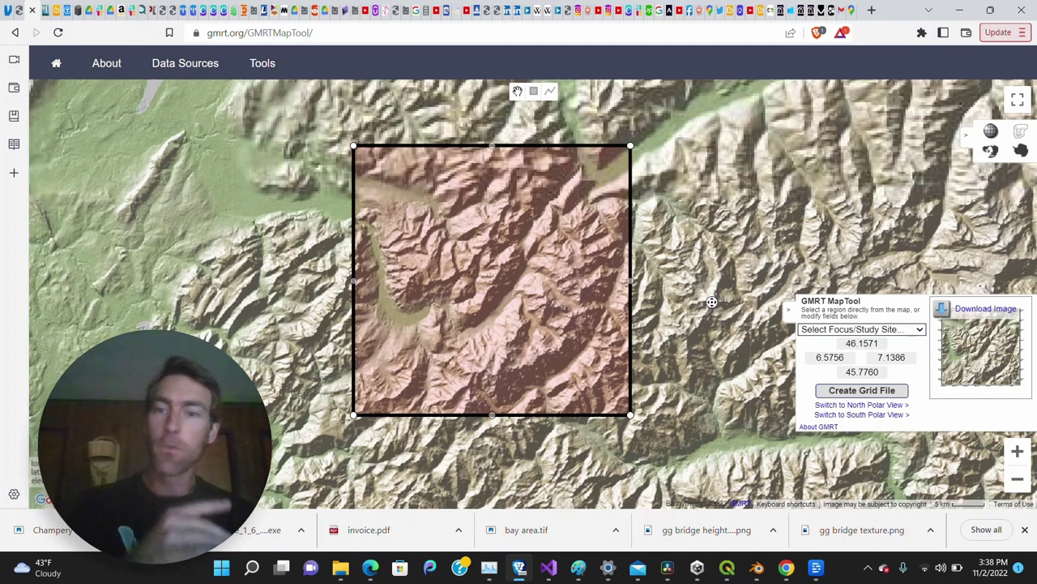
pyautogui.click(728, 567)
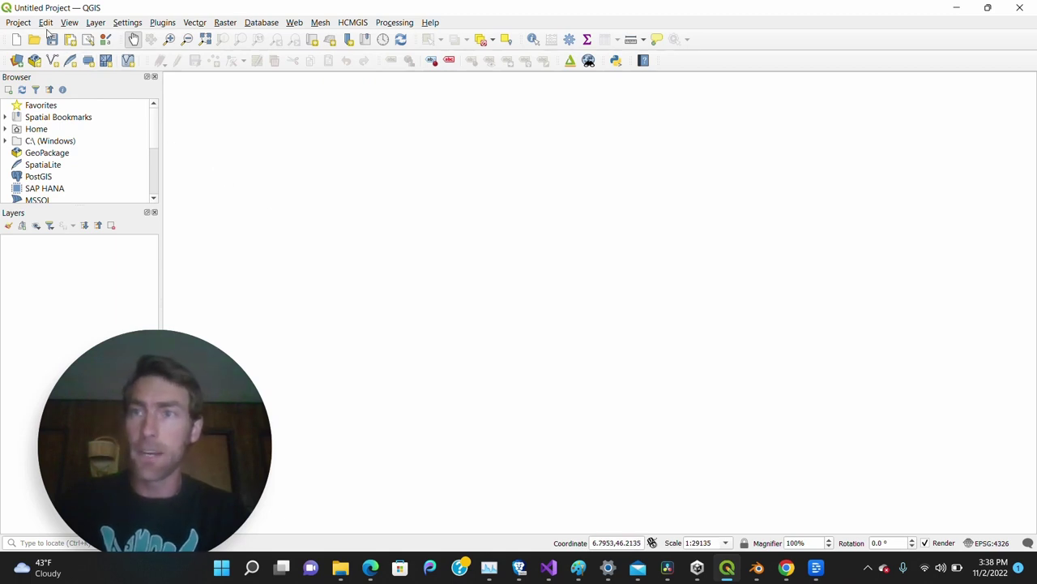
# Browse QGIS's Project > Import/Export menu without choosing anything, then return to the GMRT MapTool browser
pyautogui.click(19, 23)
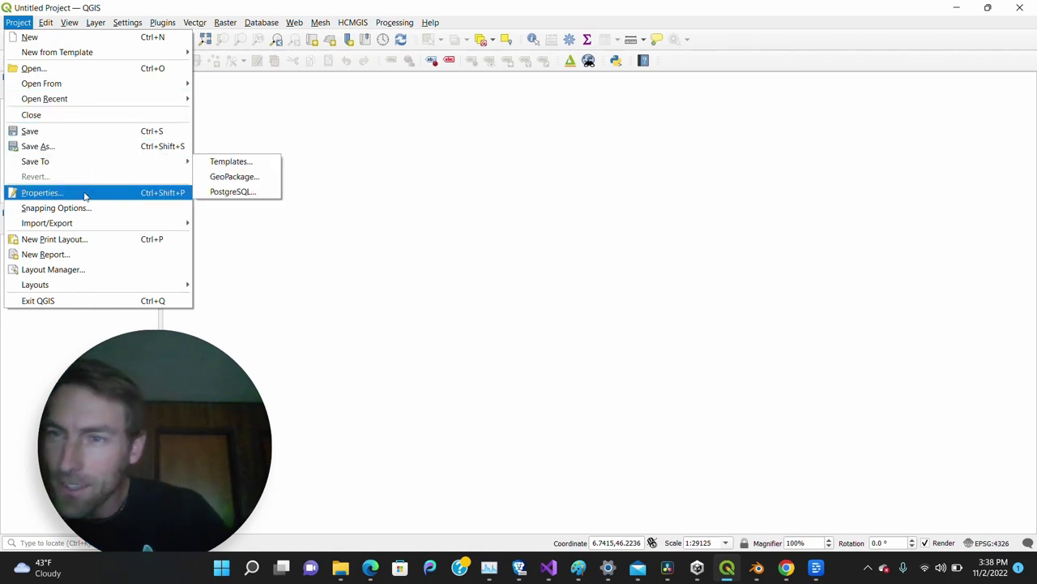
pyautogui.moveTo(90, 224)
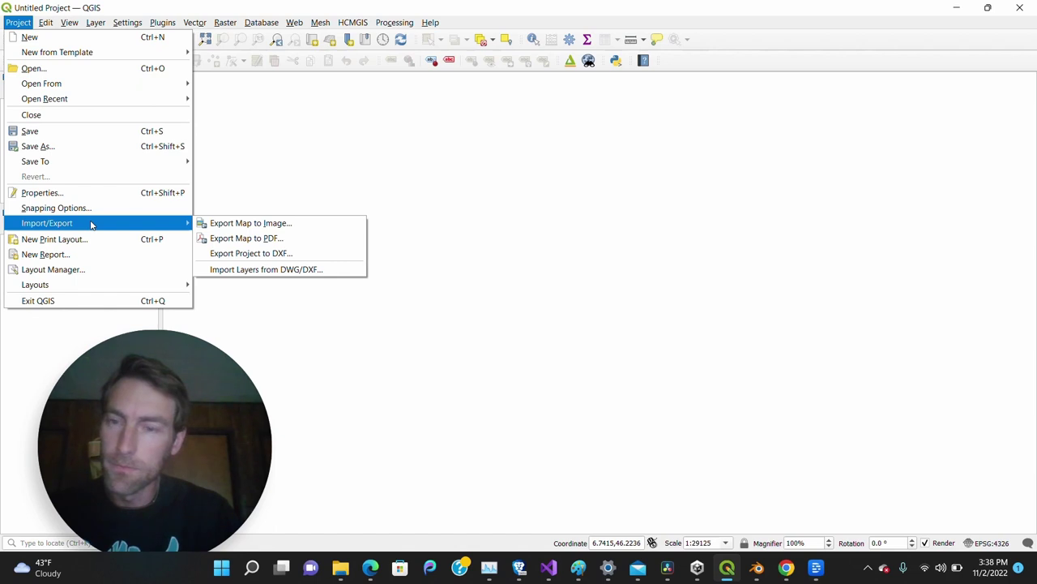
pyautogui.click(393, 146)
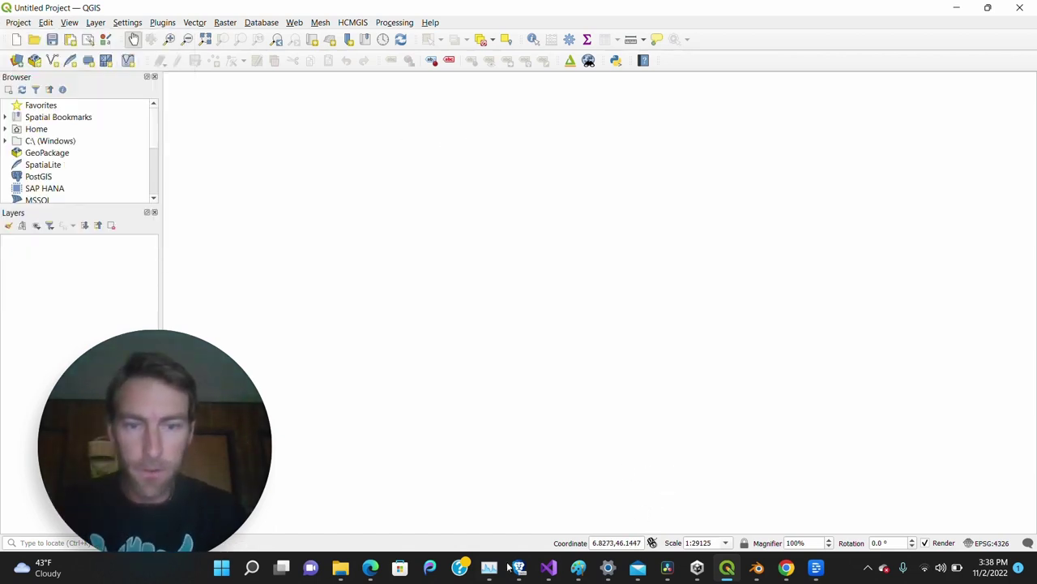
pyautogui.moveTo(518, 567)
pyautogui.click(515, 510)
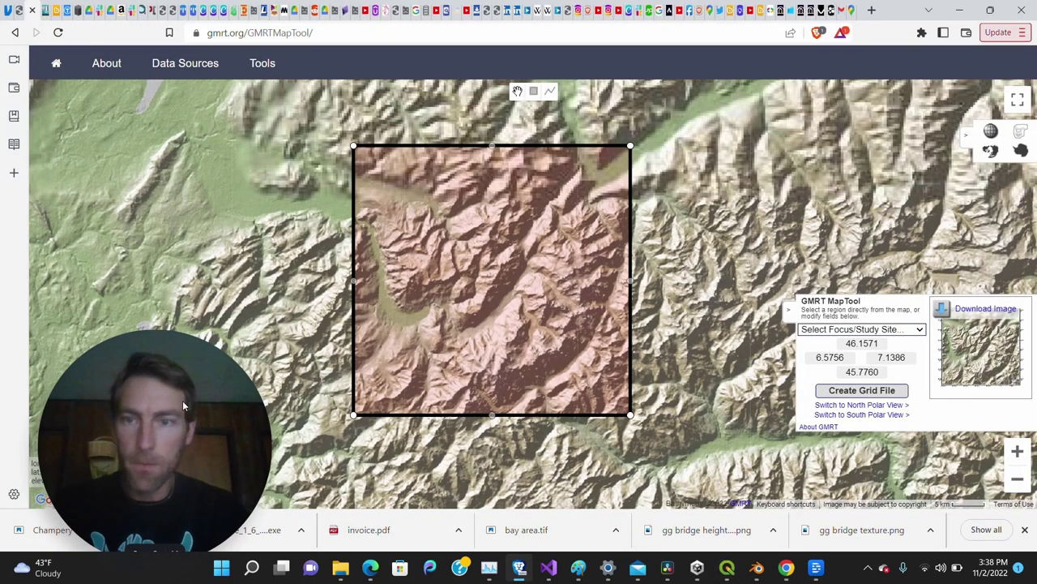
# Load the Champery switzerland GeoTIFF into QGIS and minimize the browser window
pyautogui.moveTo(184, 405); pyautogui.dragTo(174, 211)
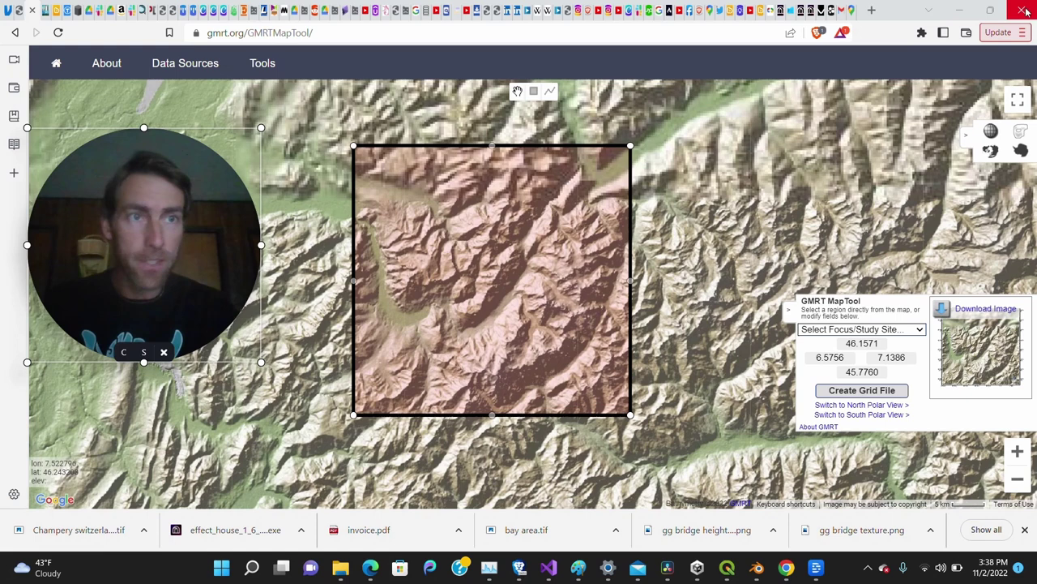
pyautogui.click(990, 10)
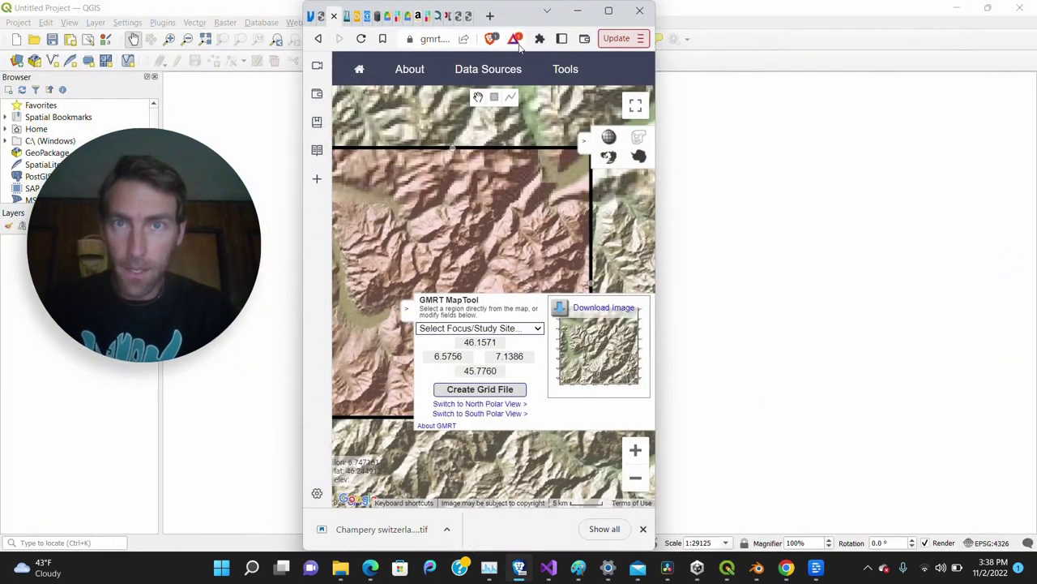
pyautogui.moveTo(518, 13); pyautogui.dragTo(640, 15)
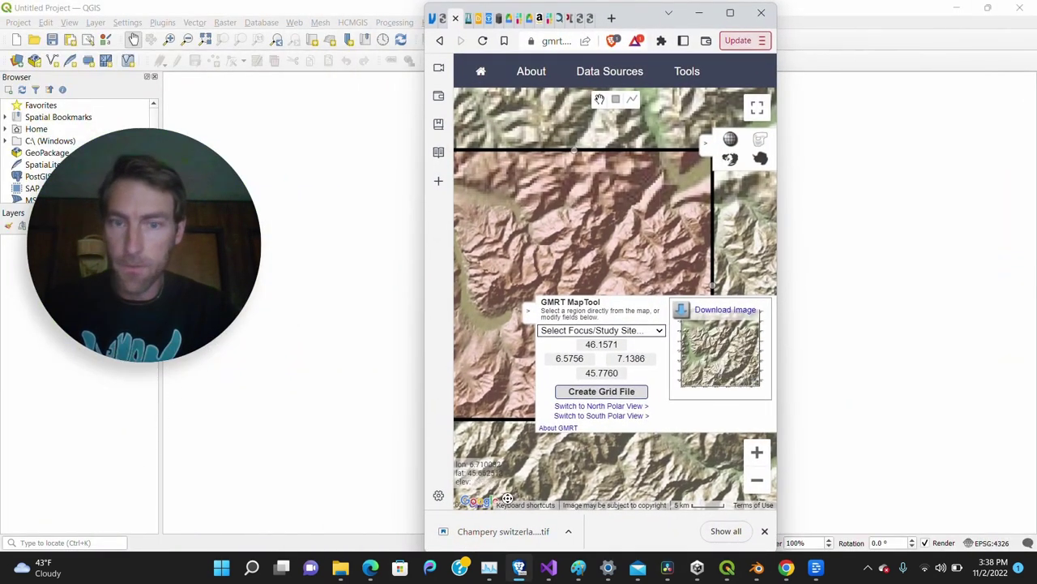
pyautogui.moveTo(486, 531); pyautogui.dragTo(325, 374)
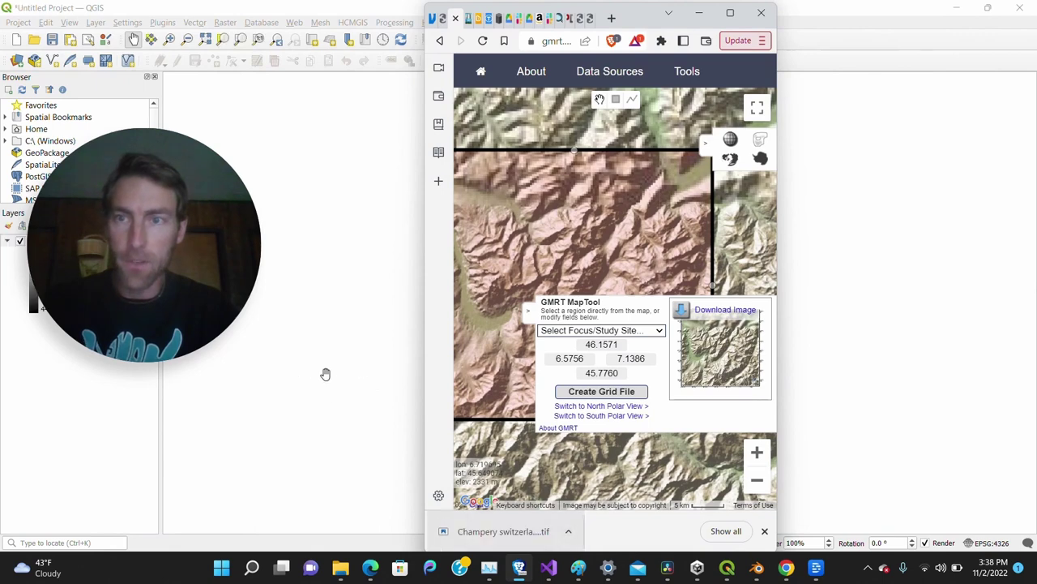
pyautogui.click(730, 15)
pyautogui.click(956, 8)
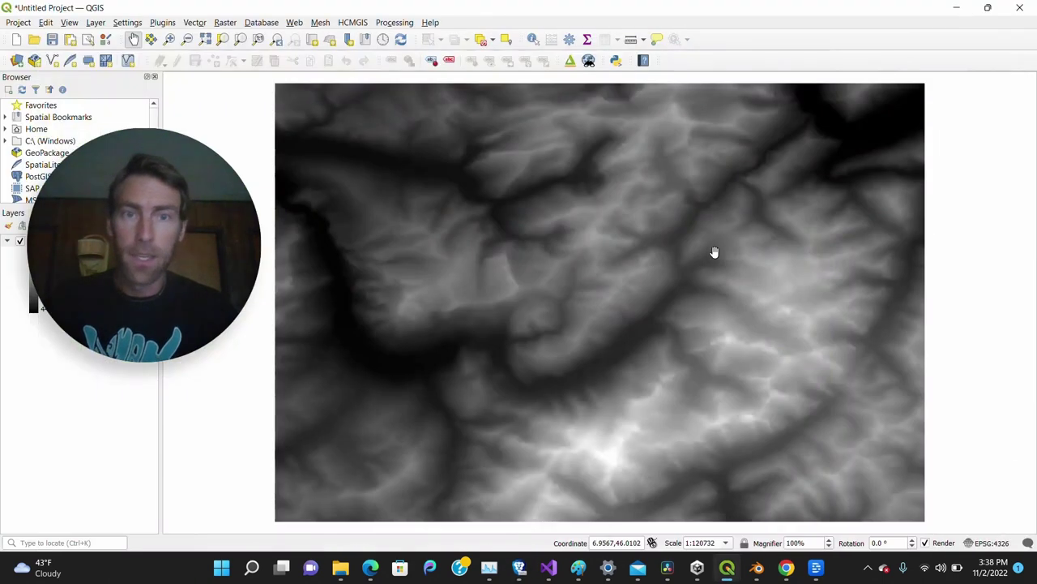
# Zoom and pan to centre the grayscale elevation raster (440.99–4,510.98) in the map view
pyautogui.moveTo(170, 271); pyautogui.dragTo(161, 435)
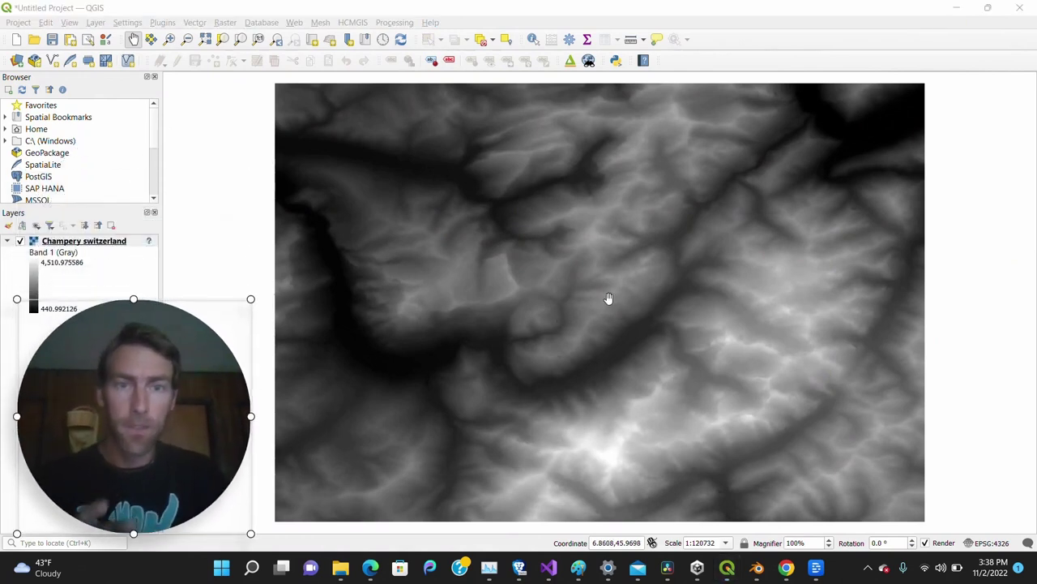
pyautogui.scroll(-1, 639, 283)
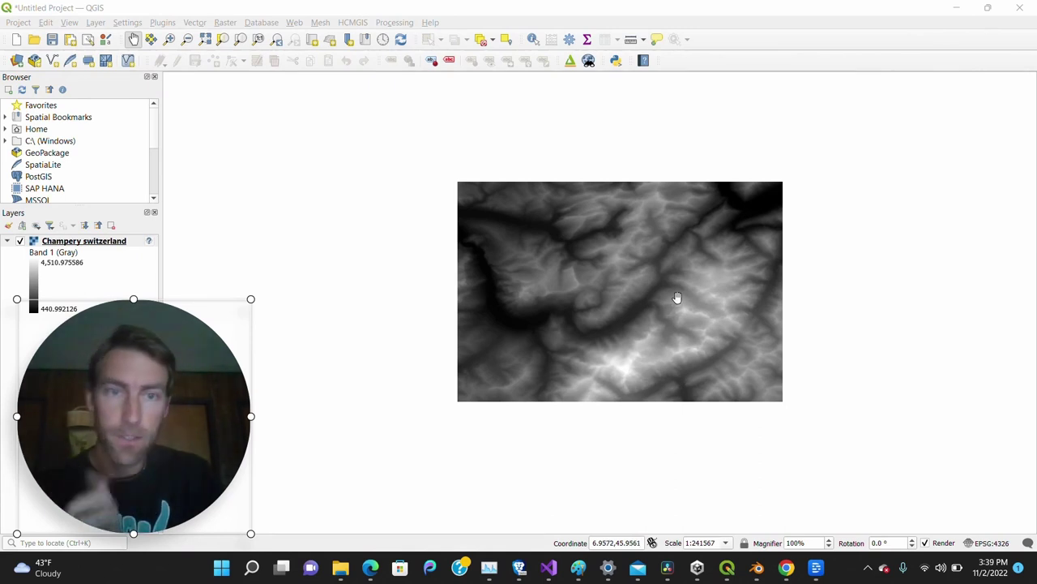
pyautogui.scroll(1, 674, 297)
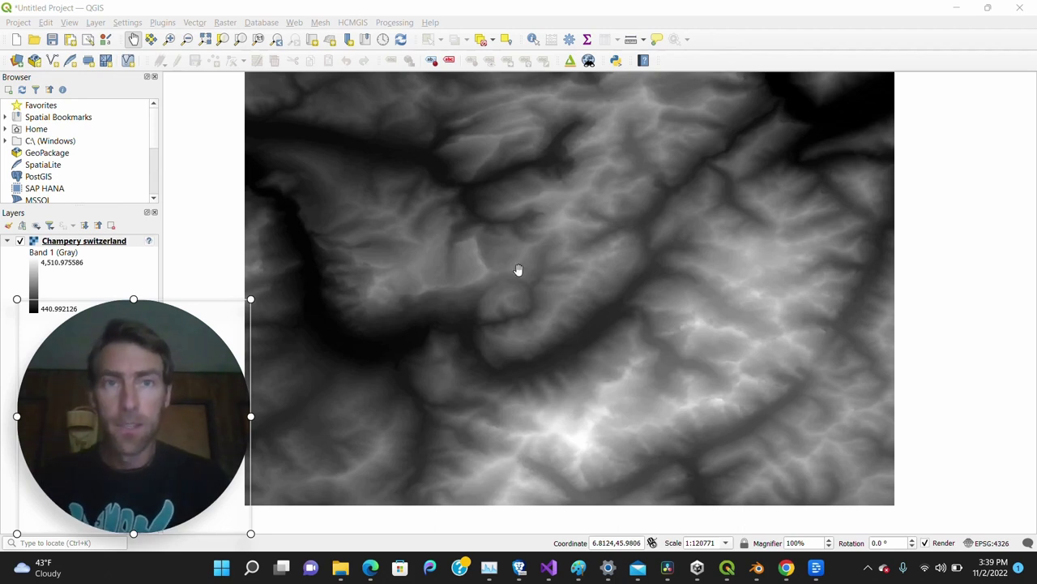
pyautogui.moveTo(518, 270); pyautogui.dragTo(206, 187)
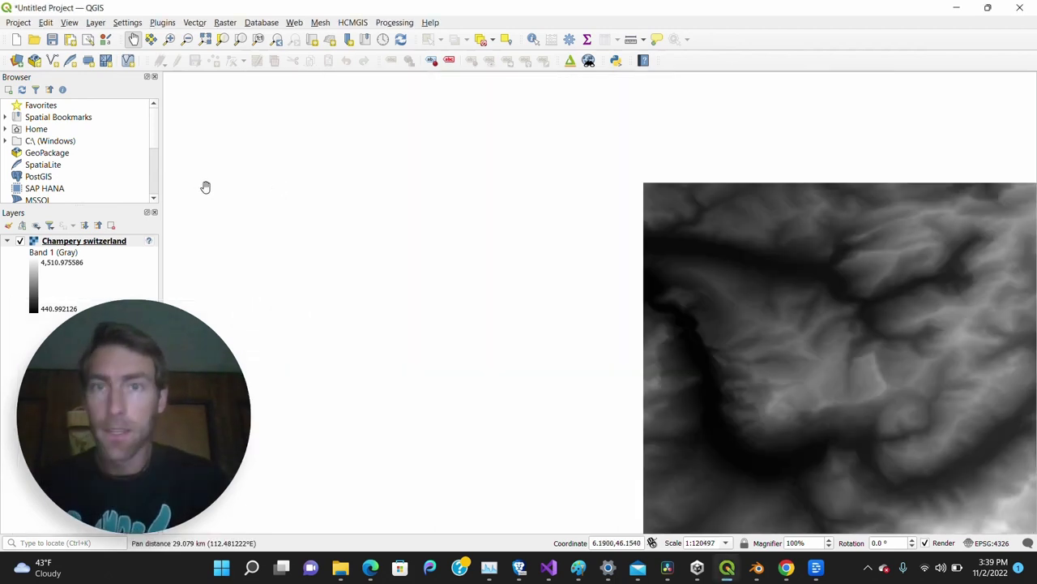
pyautogui.moveTo(803, 262); pyautogui.dragTo(404, 192)
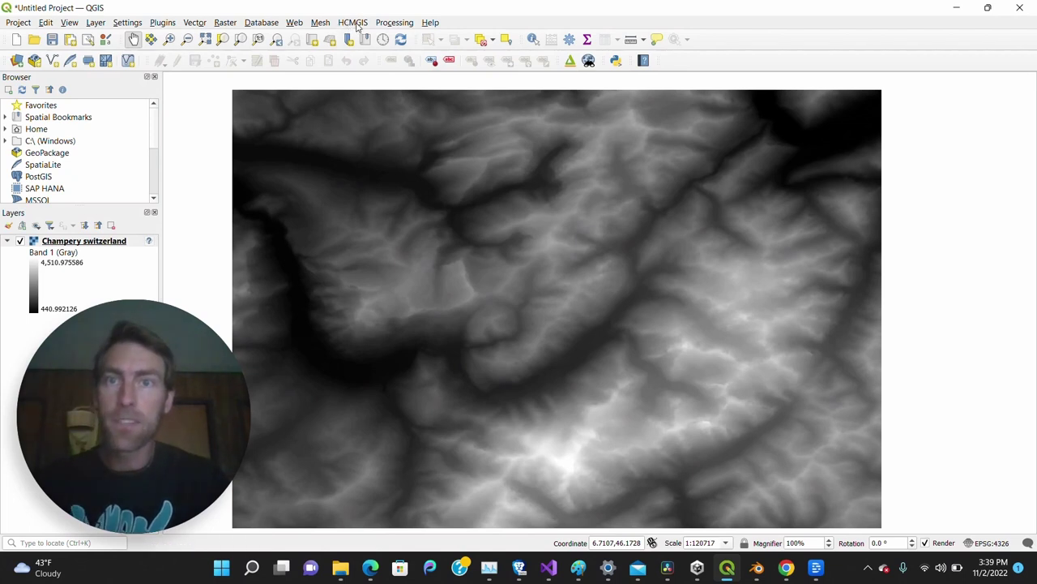
# Add the HCMGIS Google Satellite basemap over the Alps and adjust the map zoom
pyautogui.click(357, 23)
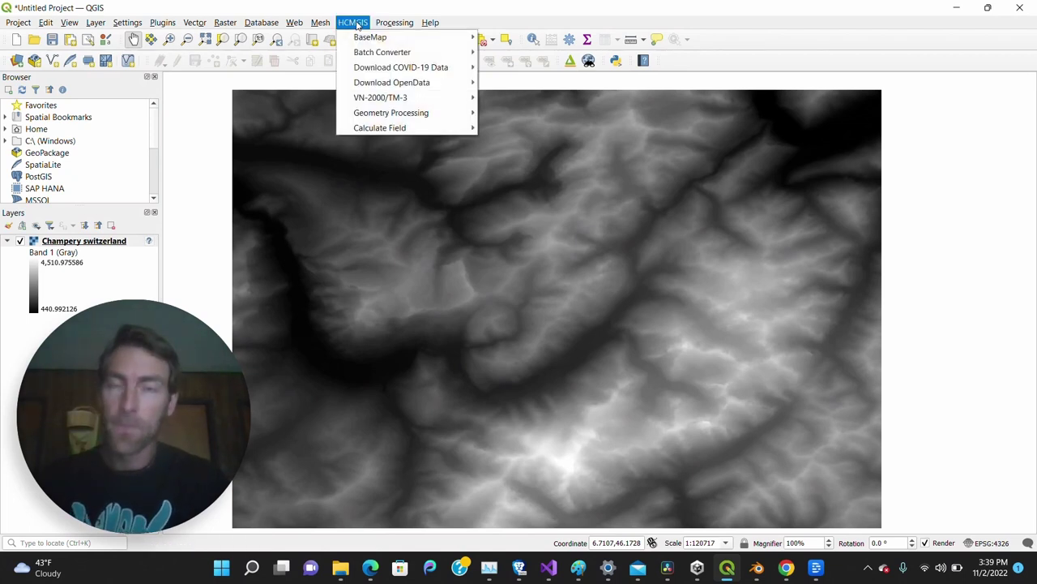
pyautogui.moveTo(361, 36)
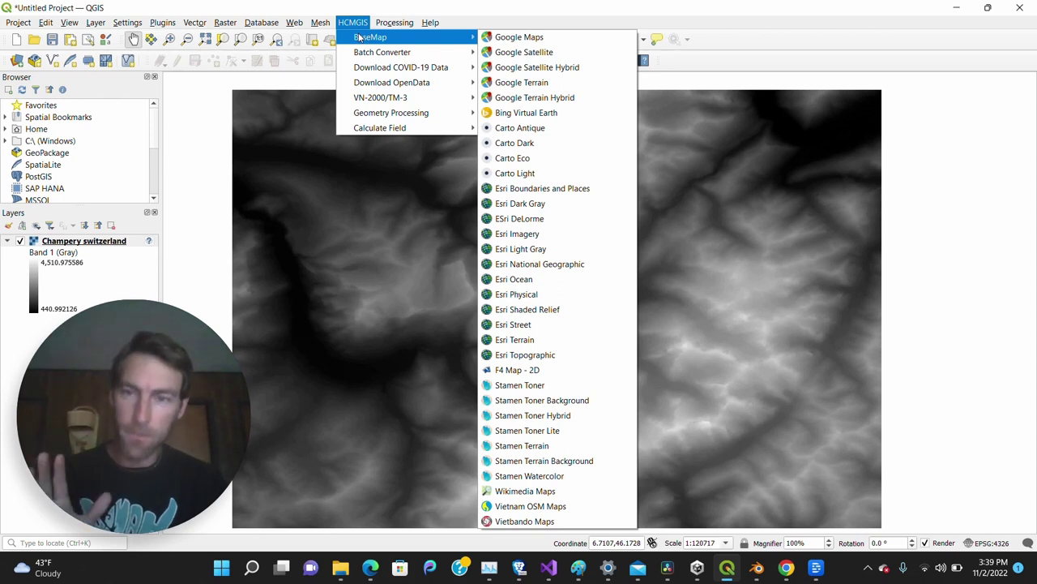
pyautogui.click(520, 52)
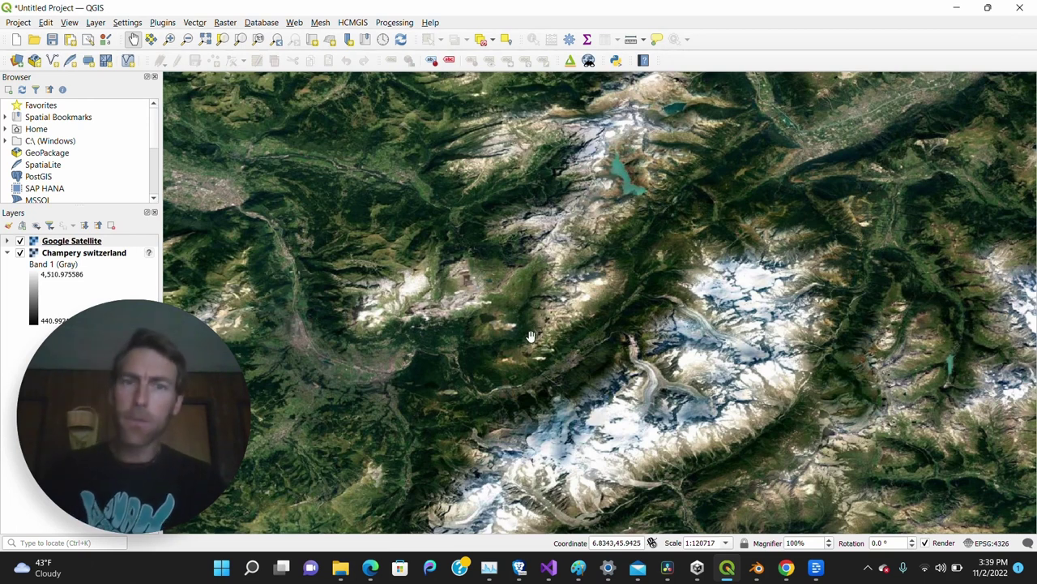
pyautogui.scroll(-1, 531, 335)
pyautogui.scroll(-1, 533, 321)
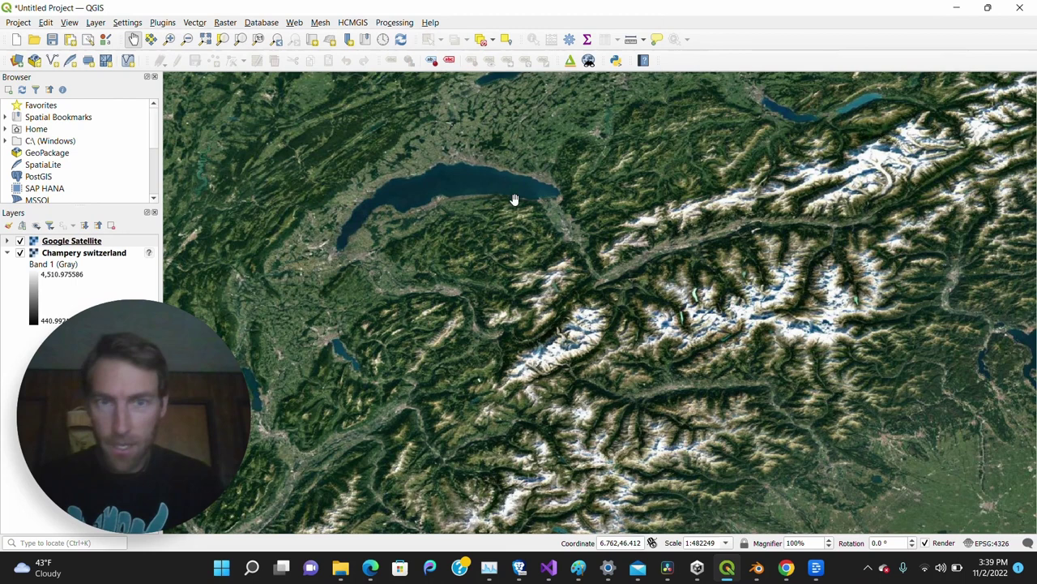
pyautogui.scroll(2, 543, 336)
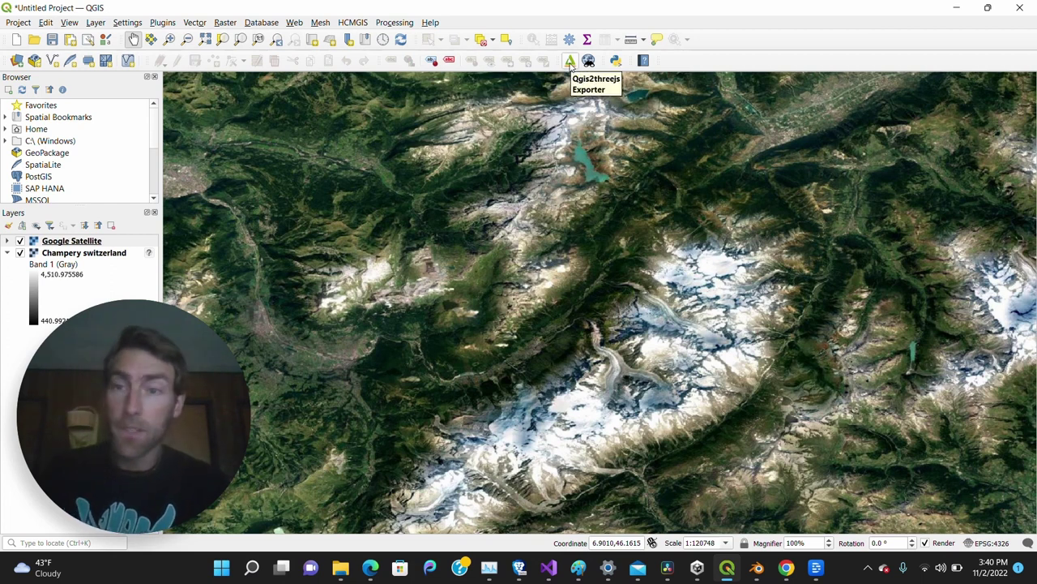
# Open the Qgis2threejs Exporter with the Champery switzerland DEM enabled and orbit the 3D preview
pyautogui.click(570, 62)
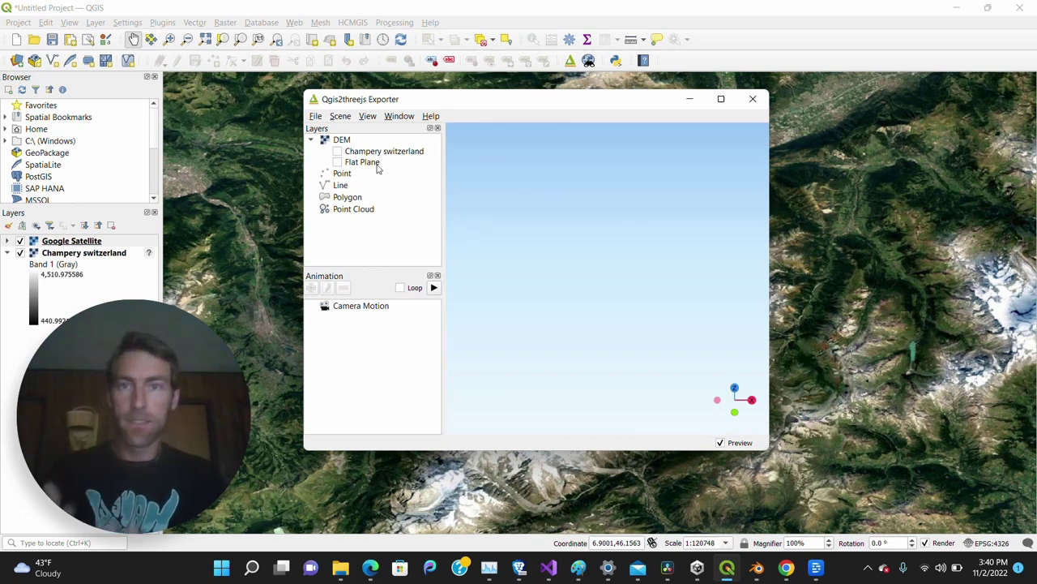
pyautogui.click(338, 152)
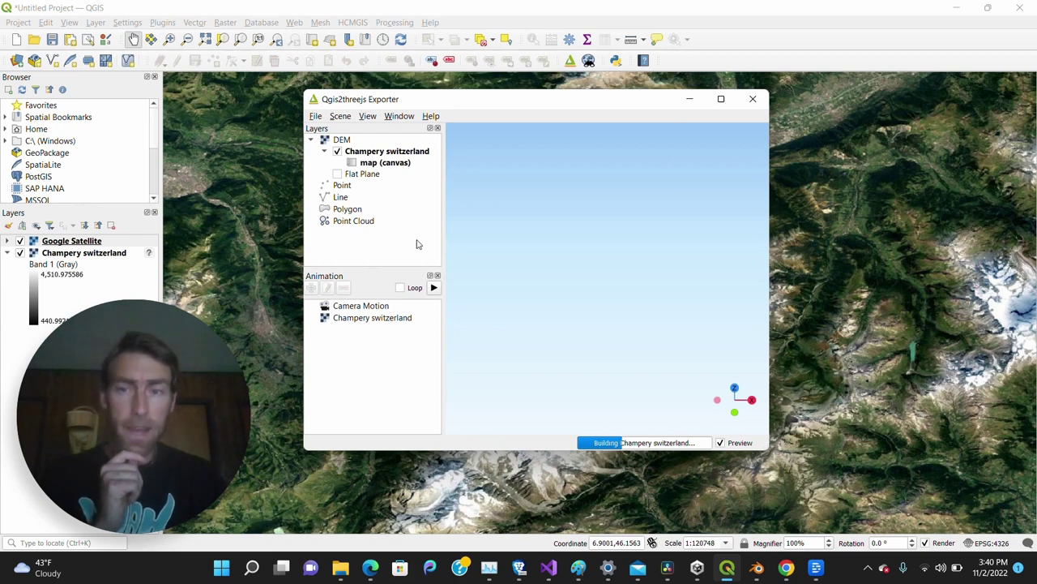
pyautogui.moveTo(612, 350)
pyautogui.mouseDown()
pyautogui.moveTo(594, 330)
pyautogui.moveTo(592, 187)
pyautogui.moveTo(597, 253)
pyautogui.moveTo(632, 248)
pyautogui.moveTo(625, 123)
pyautogui.moveTo(609, 199)
pyautogui.moveTo(614, 329)
pyautogui.mouseUp()
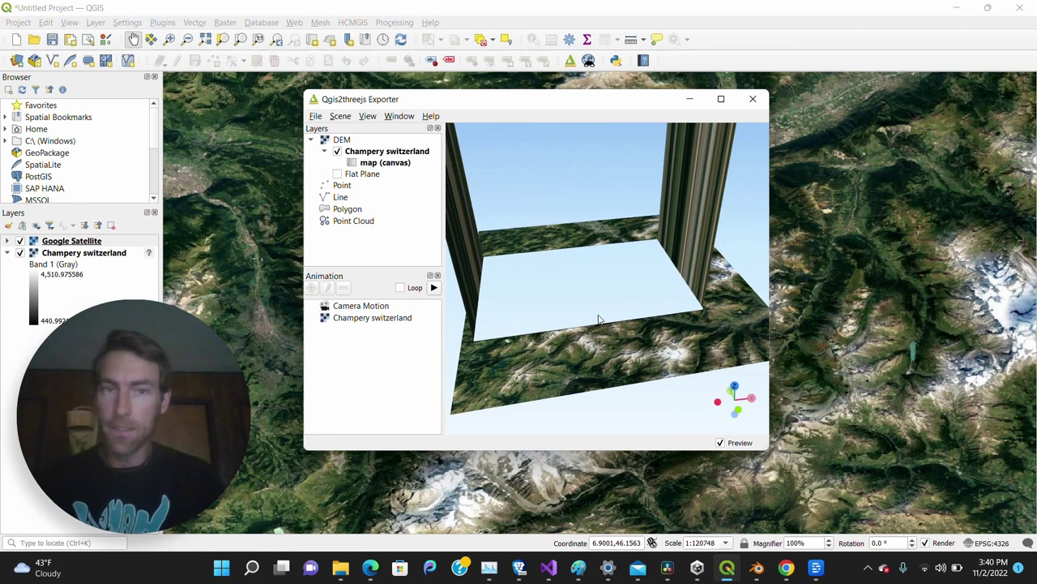
pyautogui.scroll(-5, 595, 308)
pyautogui.moveTo(590, 283); pyautogui.dragTo(564, 307)
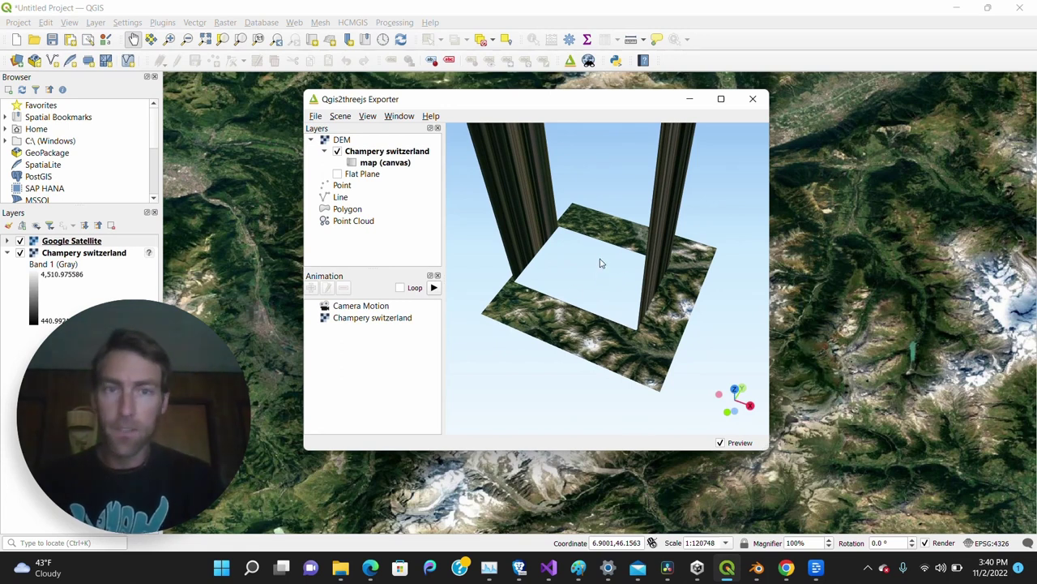
# Raise the Champery switzerland DEM resampling level from 2 to 6 and apply it
pyautogui.rightClick(368, 154)
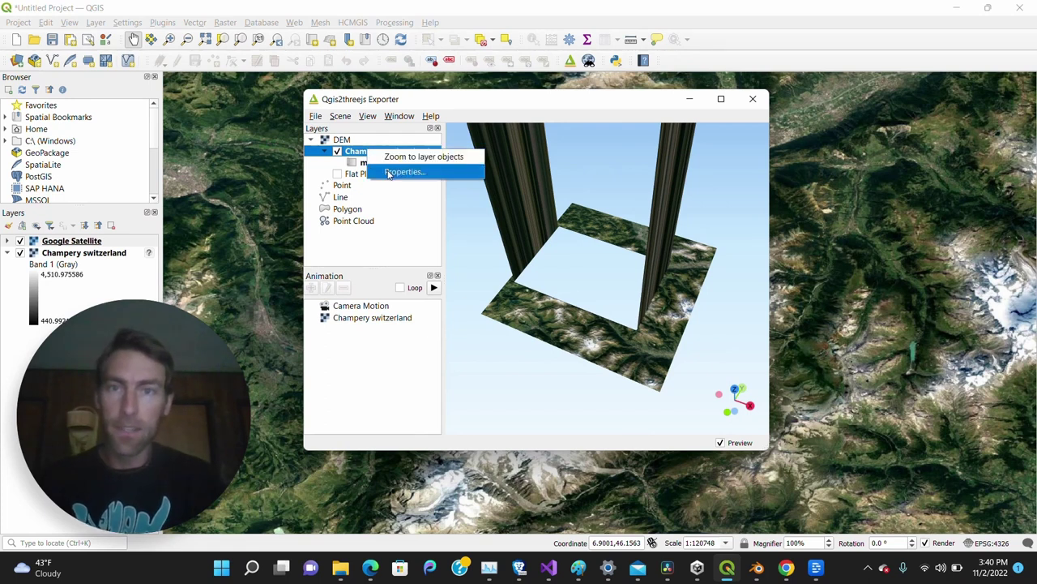
pyautogui.click(403, 172)
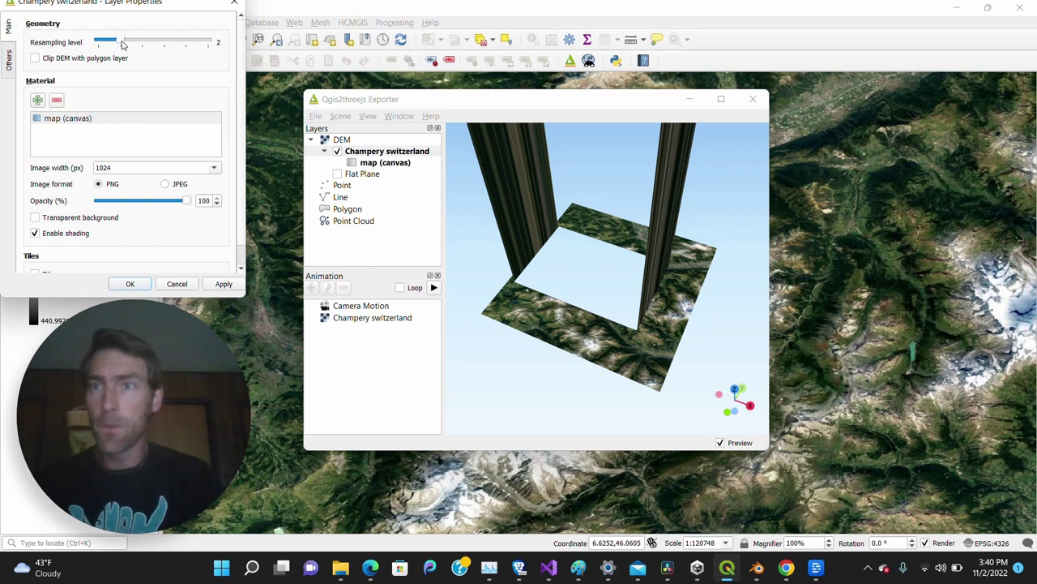
pyautogui.moveTo(122, 44); pyautogui.dragTo(209, 45)
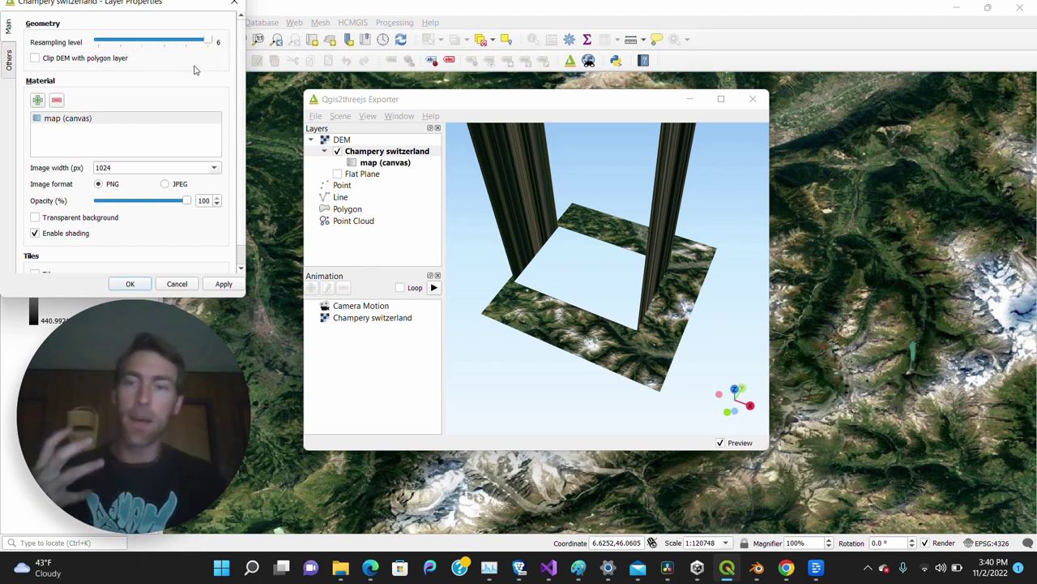
pyautogui.click(223, 284)
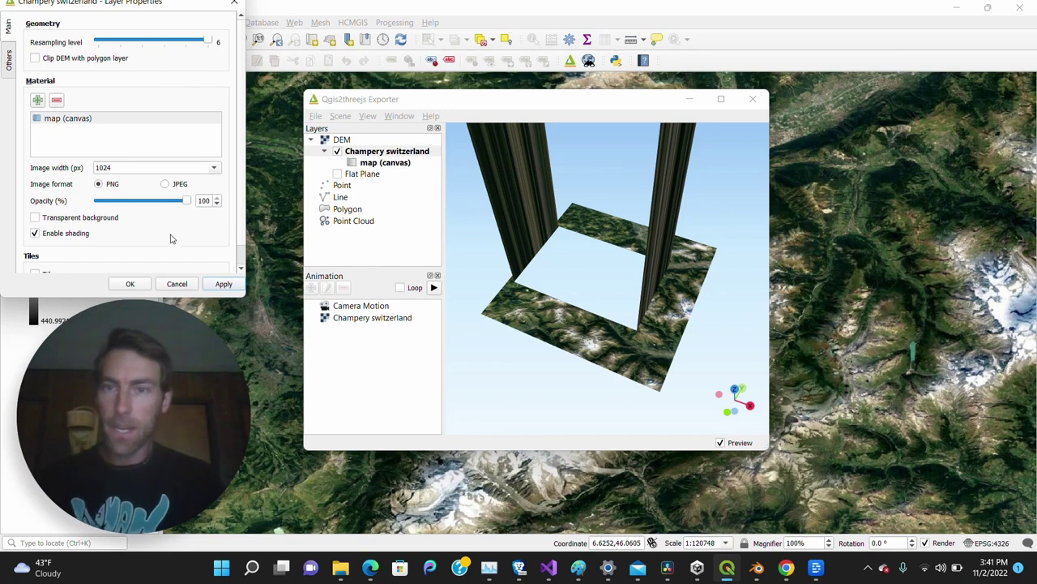
# Confirm the layer properties and begin saving the 3D scene as glTF
pyautogui.click(130, 284)
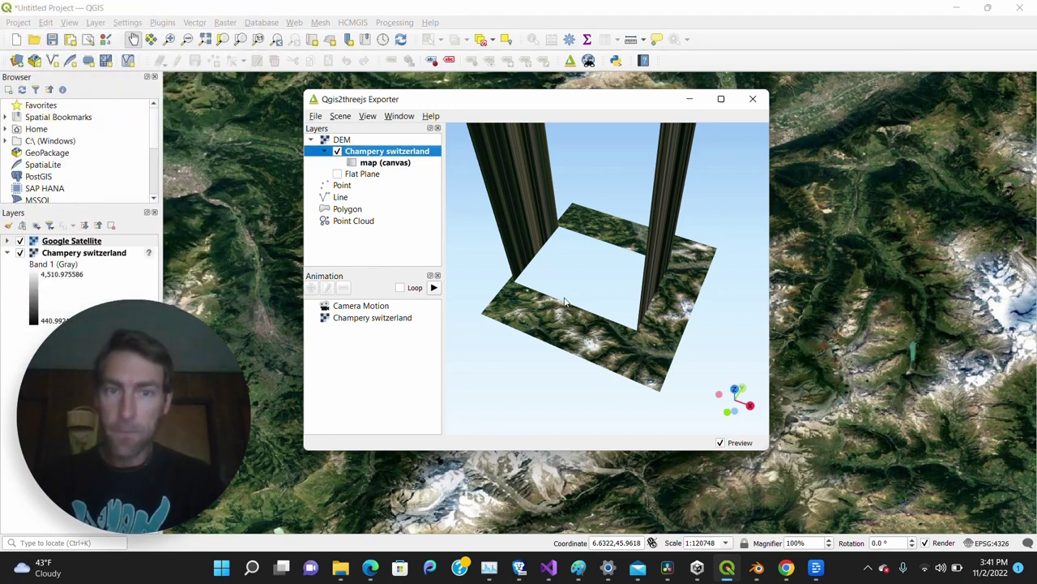
pyautogui.click(318, 117)
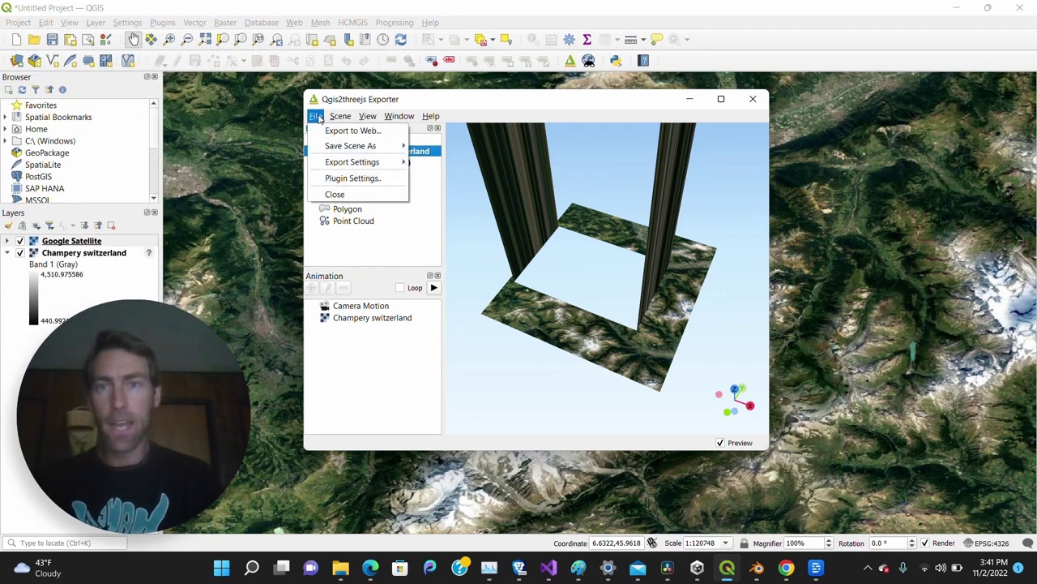
pyautogui.moveTo(364, 146)
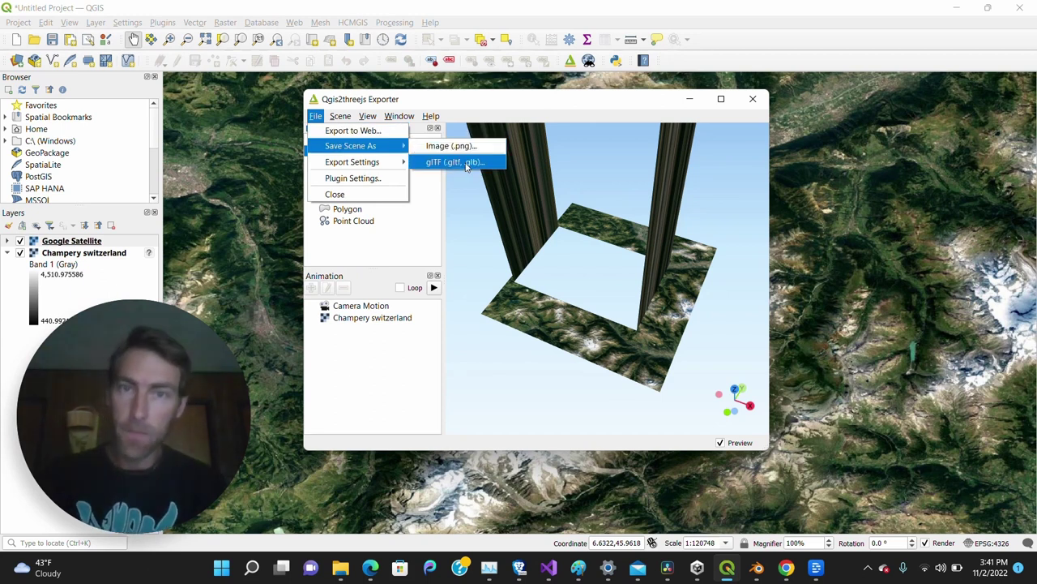
pyautogui.click(455, 162)
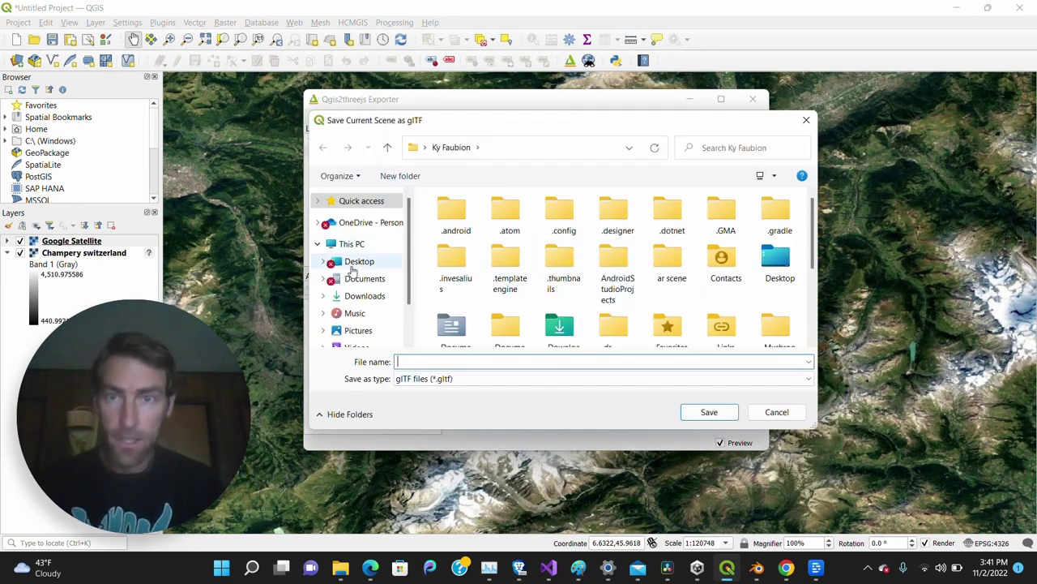
# Save the glTF scene as 'Champery switzerland' in the Desktop\3d scans folder
pyautogui.click(352, 266)
pyautogui.click(452, 221)
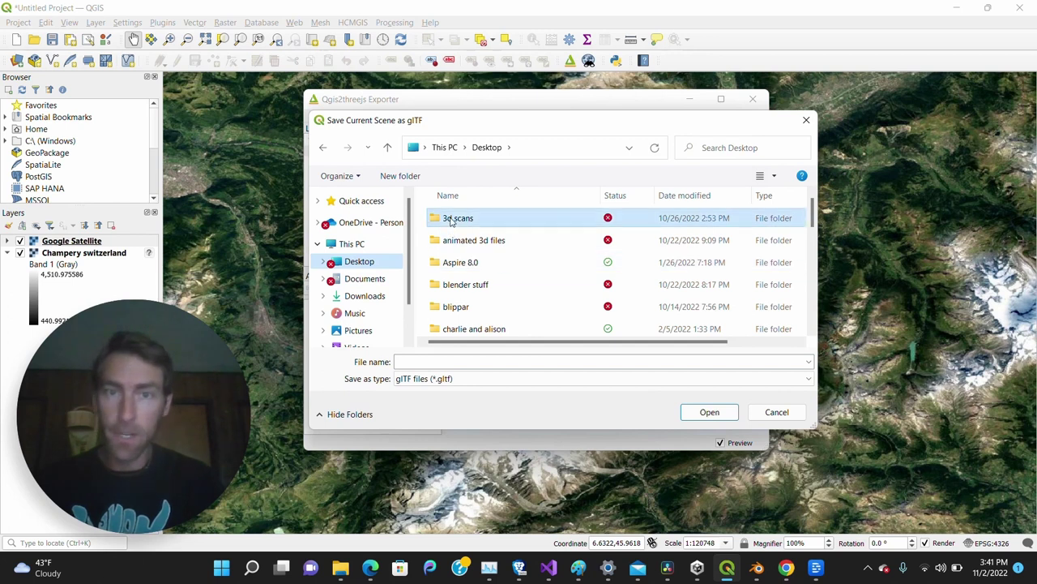
pyautogui.doubleClick(452, 219)
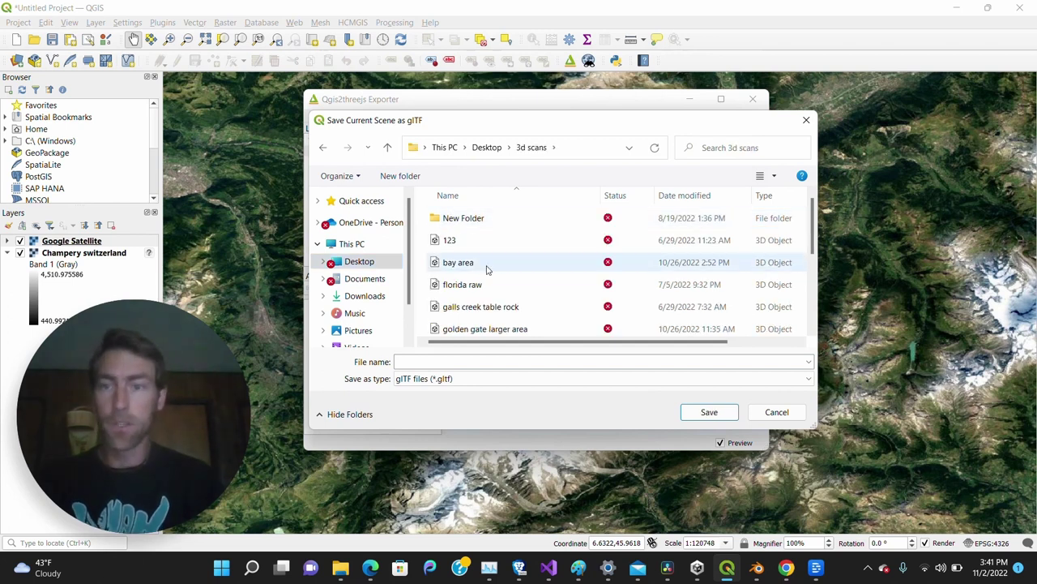
pyautogui.click(512, 362)
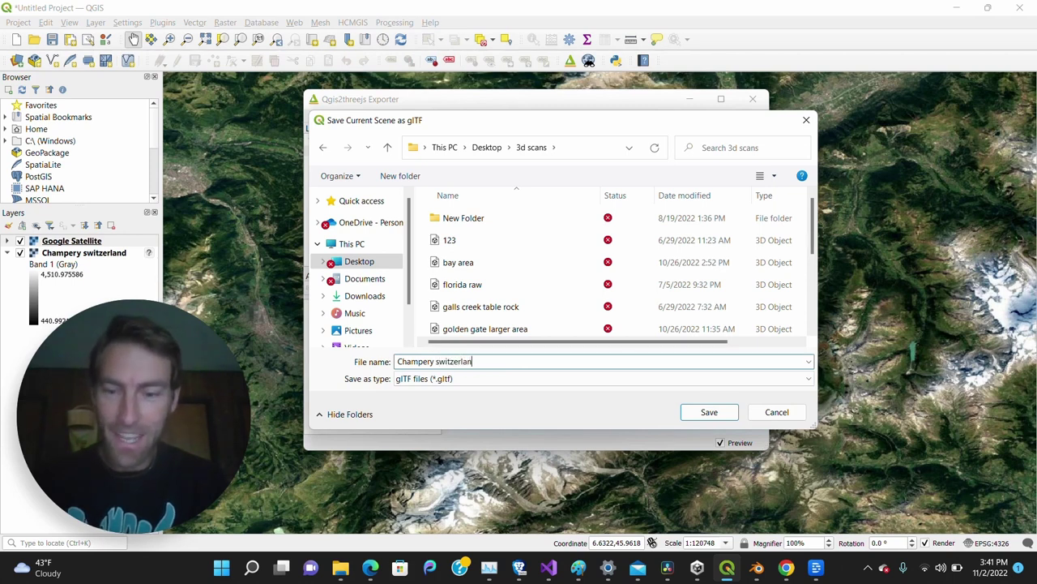
pyautogui.click(716, 412)
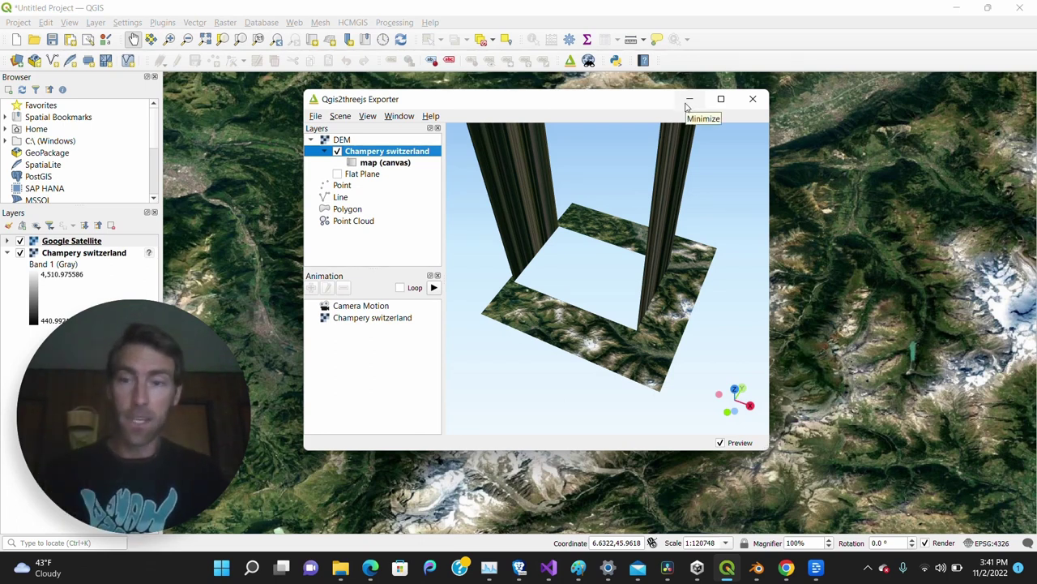
# Hide the exporter and QGIS, then launch MeshLab from its desktop icon
pyautogui.click(688, 101)
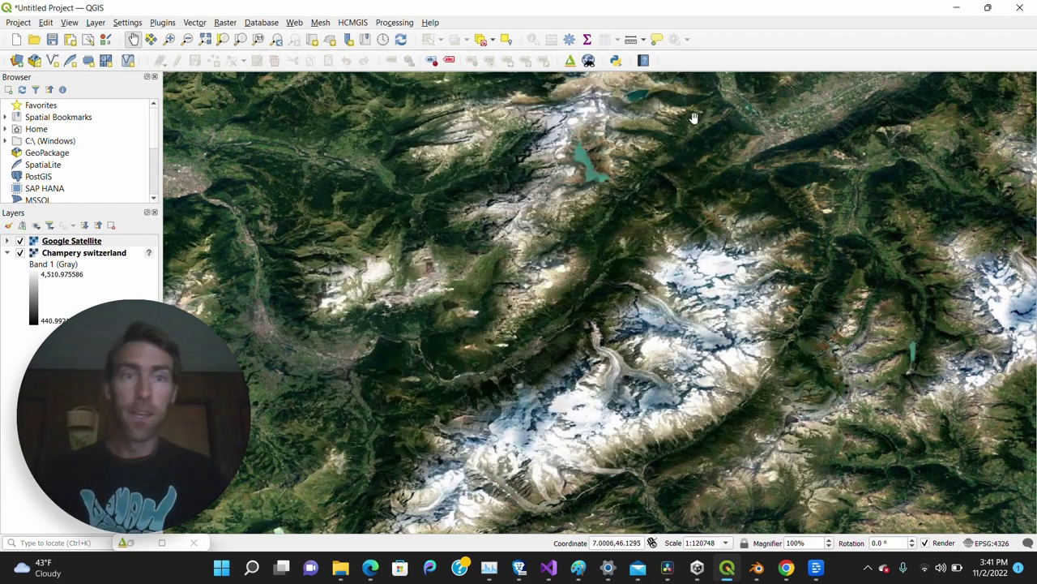
pyautogui.click(956, 8)
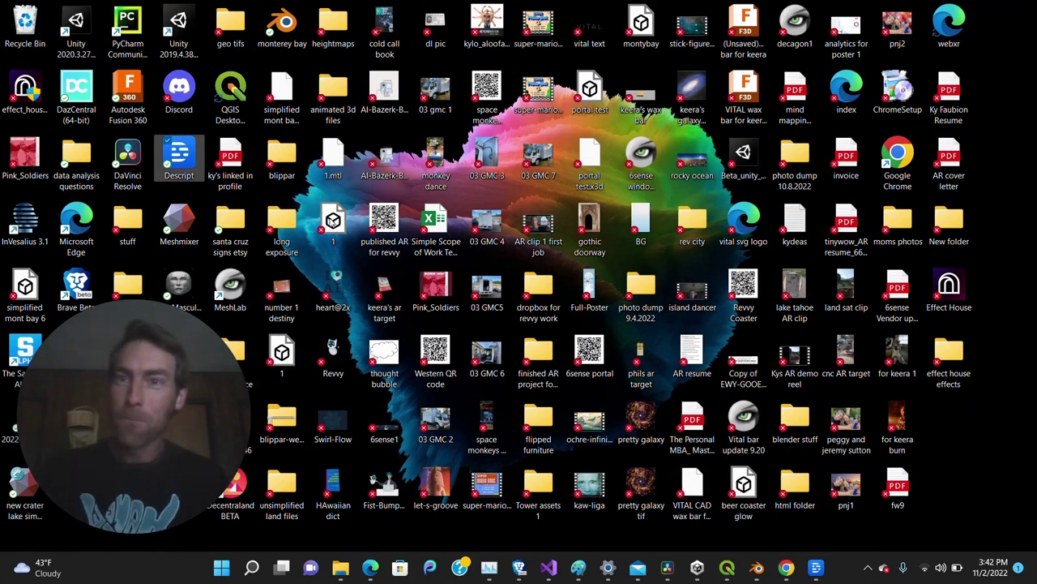
pyautogui.click(245, 293)
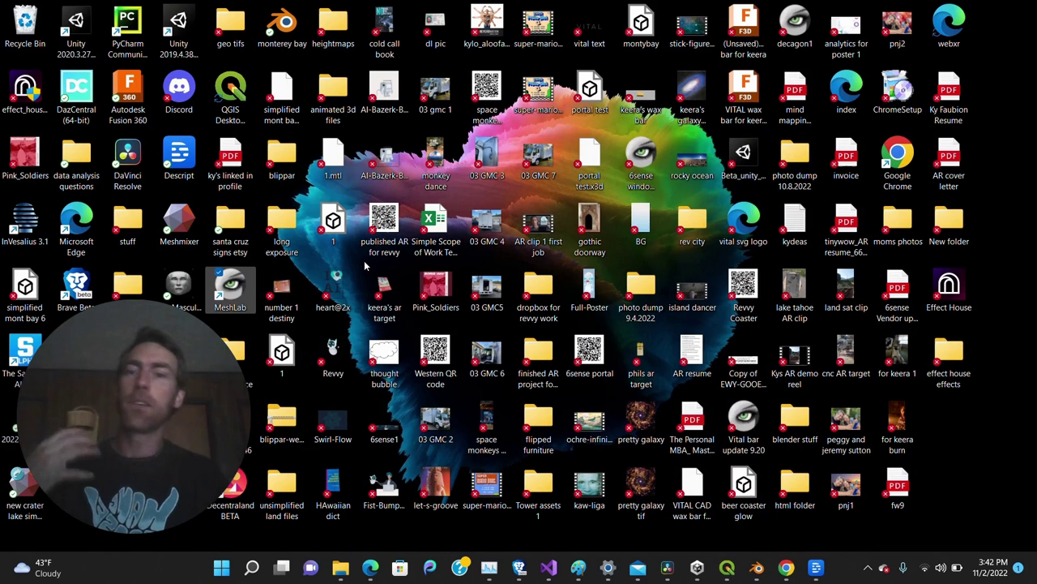
pyautogui.press('Return')
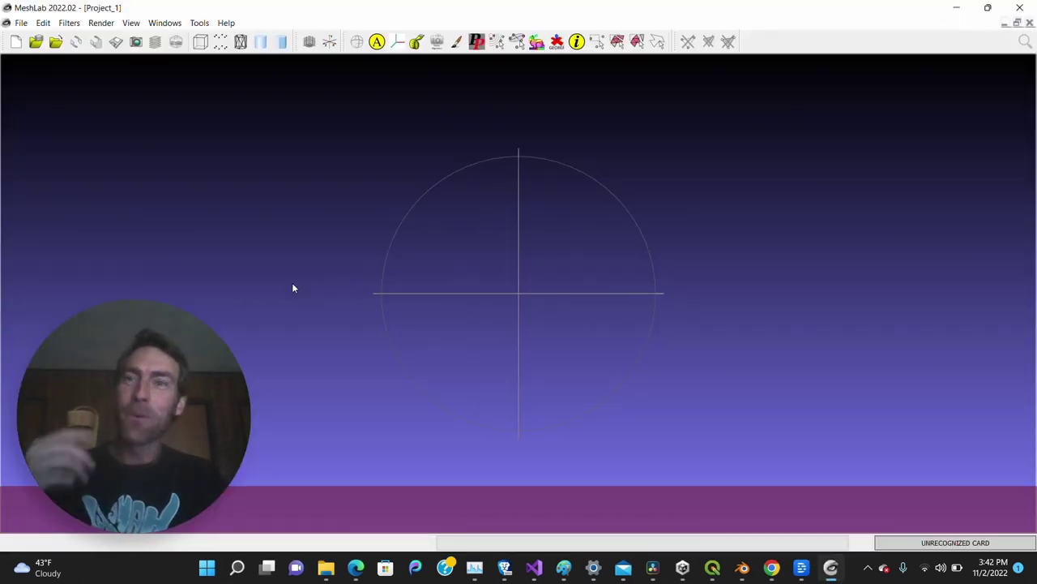
# Import Champery switzerland.gltf from Desktop\3d scans into MeshLab, accepting the pre-open options
pyautogui.click(22, 23)
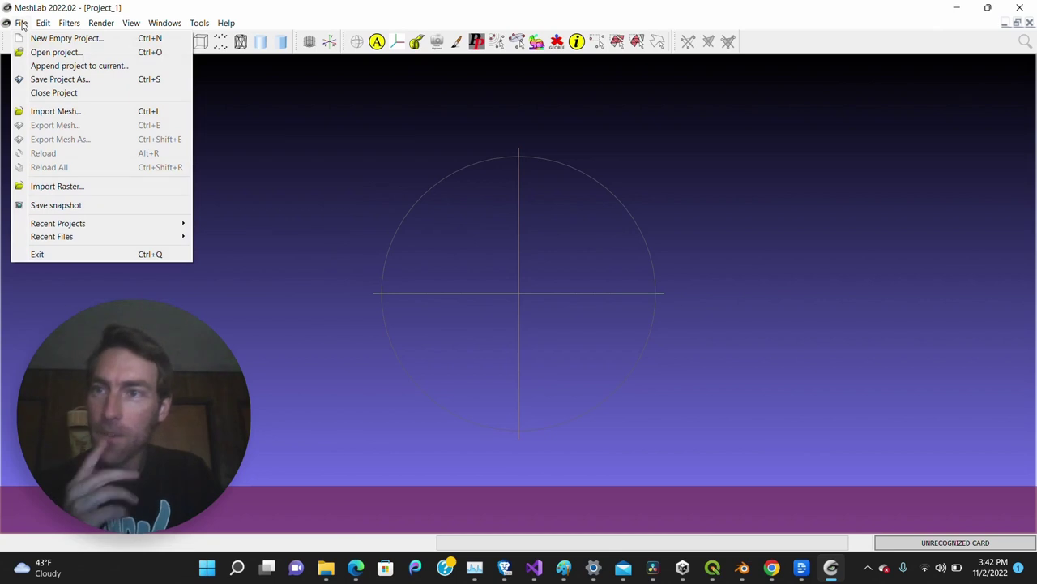
pyautogui.click(57, 111)
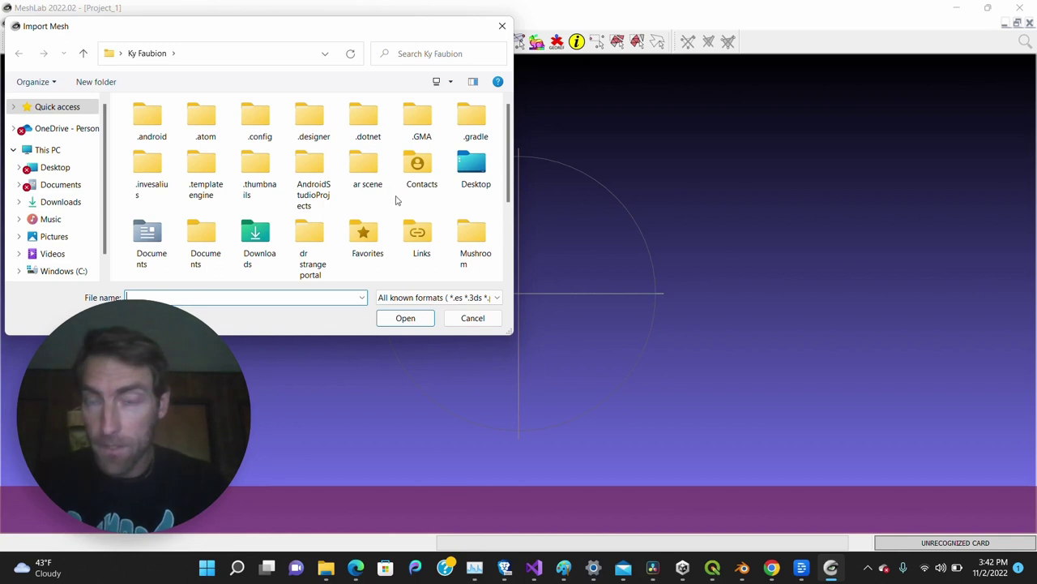
pyautogui.click(55, 169)
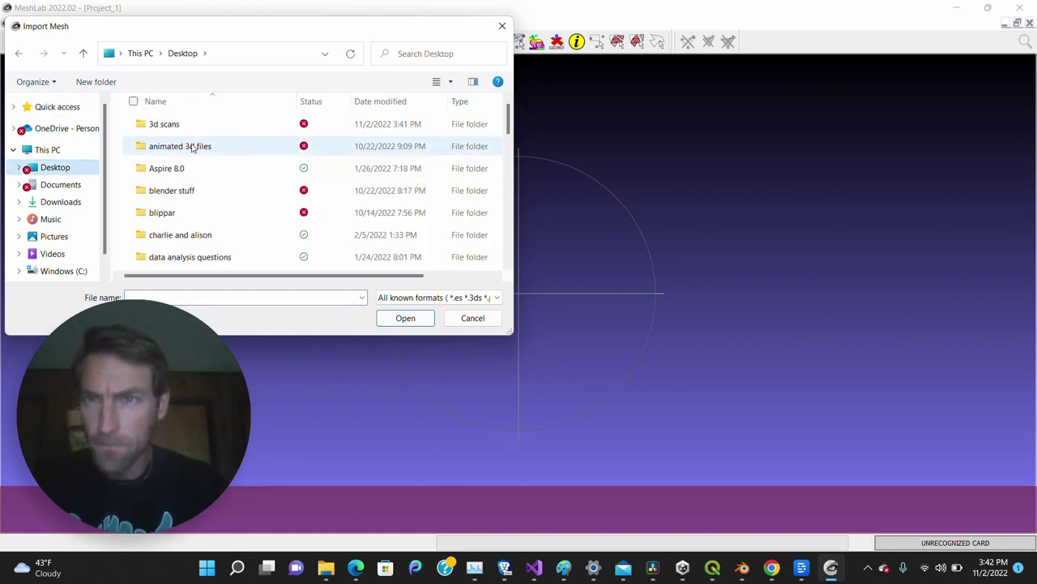
pyautogui.doubleClick(164, 123)
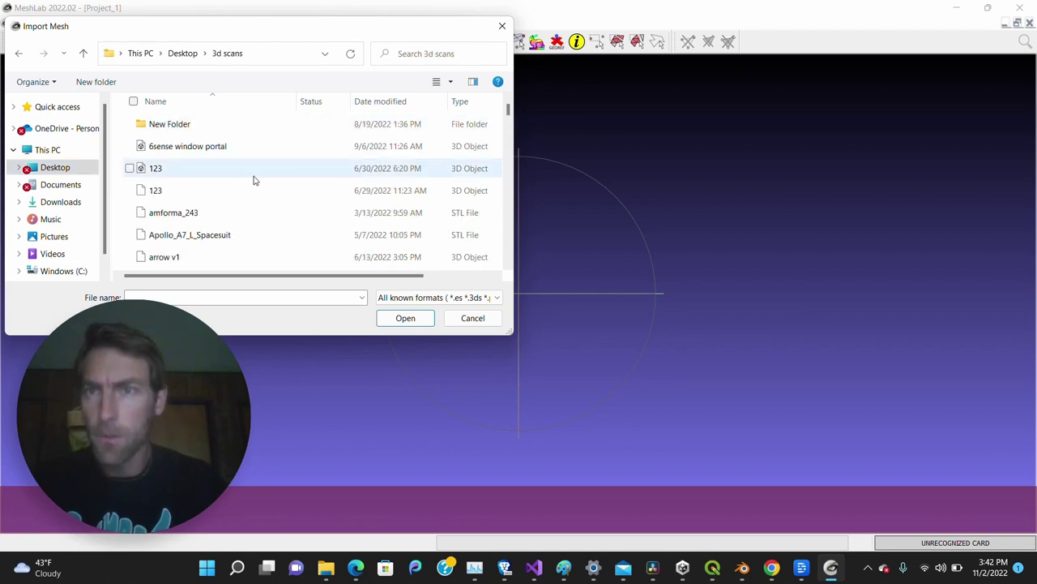
pyautogui.scroll(-10, 257, 215)
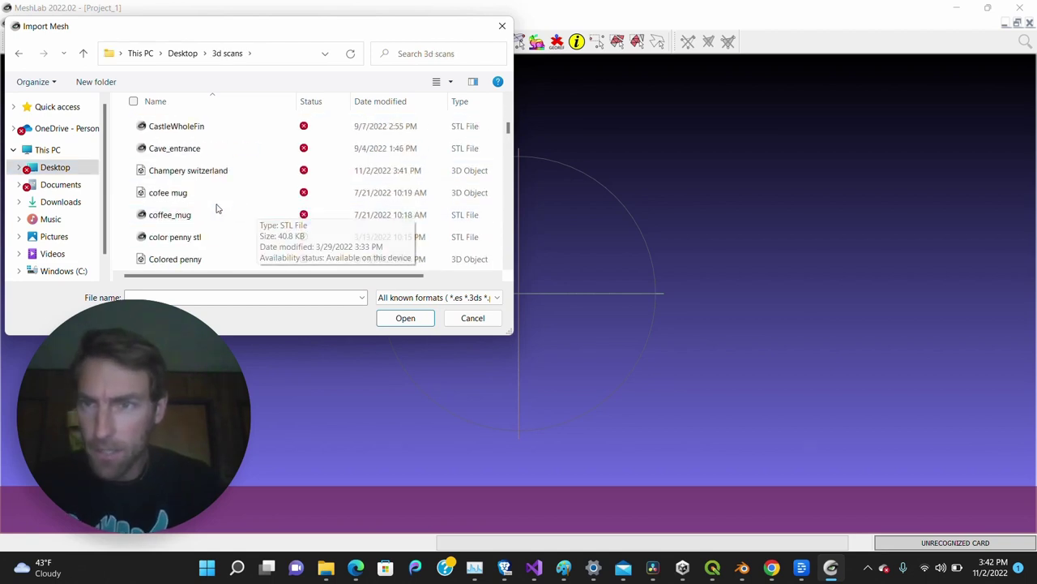
pyautogui.scroll(1, 210, 203)
pyautogui.doubleClick(182, 167)
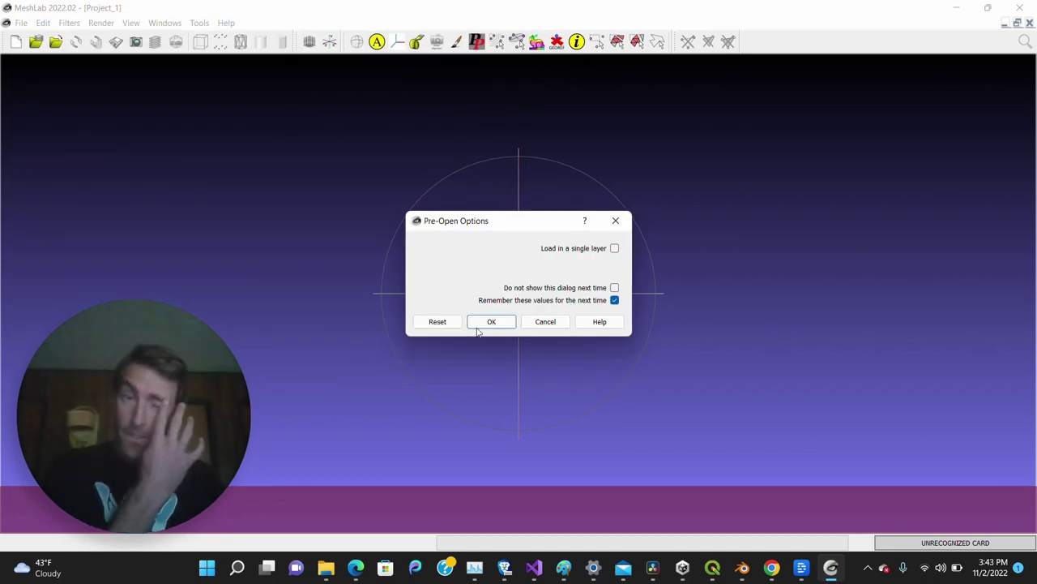
pyautogui.click(490, 321)
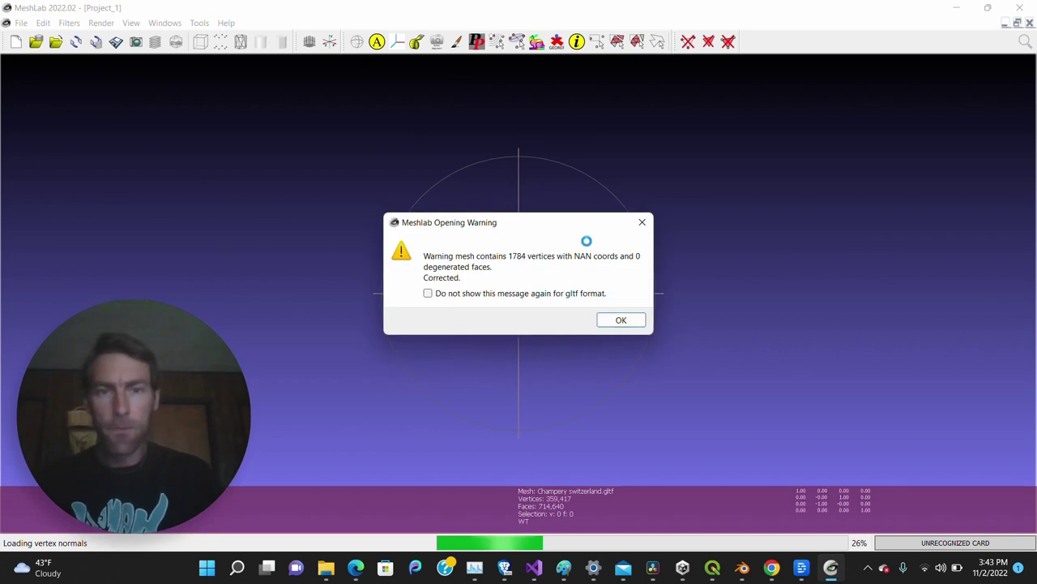
# Dismiss the NAN-coordinates warning and rotate the view to inspect the loaded terrain
pyautogui.click(620, 321)
pyautogui.moveTo(464, 231)
pyautogui.mouseDown()
pyautogui.moveTo(494, 231)
pyautogui.moveTo(474, 240)
pyautogui.mouseUp()
pyautogui.moveTo(438, 295); pyautogui.dragTo(458, 272)
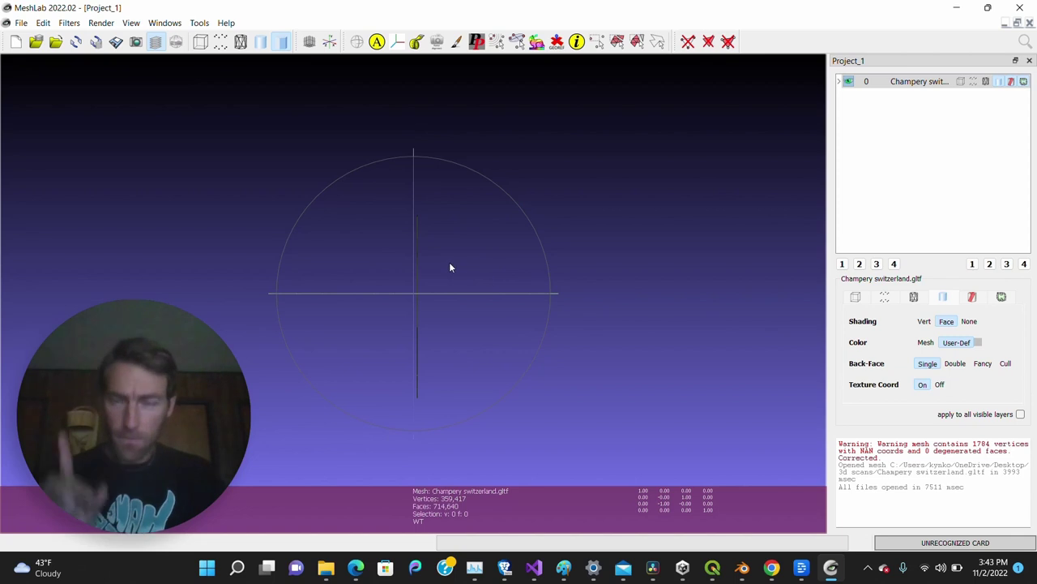
# Bring up the Filters menu's Remeshing, Simplification and Reconstruction category
pyautogui.click(72, 23)
pyautogui.click(80, 24)
pyautogui.click(100, 23)
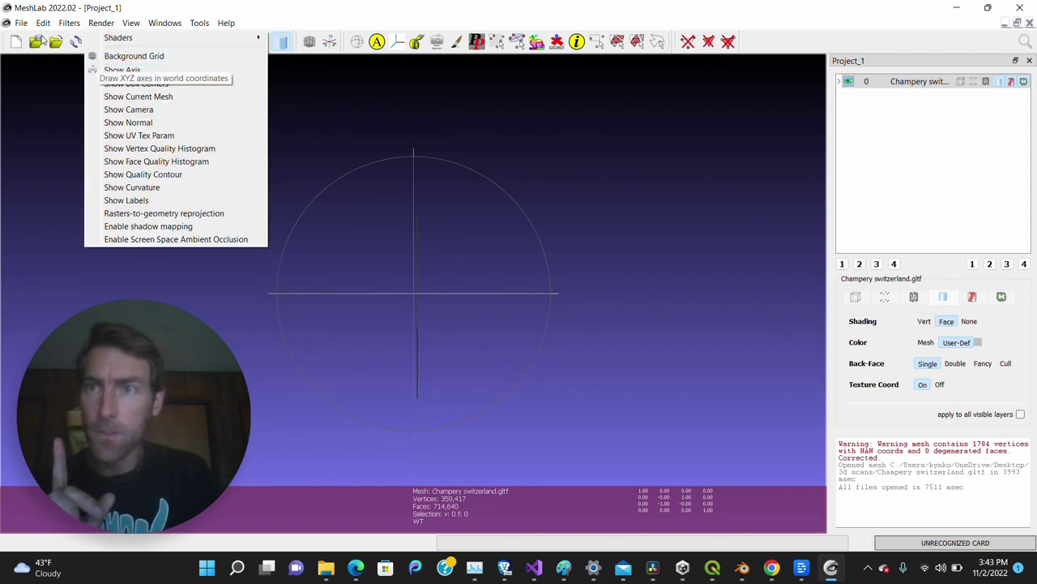
pyautogui.moveTo(70, 23)
pyautogui.moveTo(99, 108)
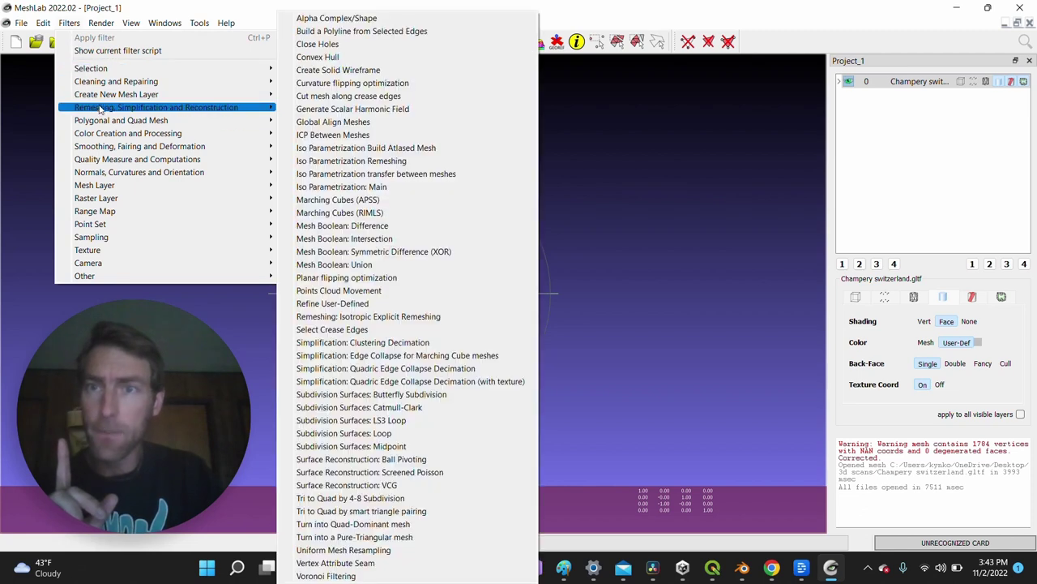
# Apply textured Quadric Edge Collapse Decimation with target 357320 faces, leaving 357,319 faces
pyautogui.click(414, 381)
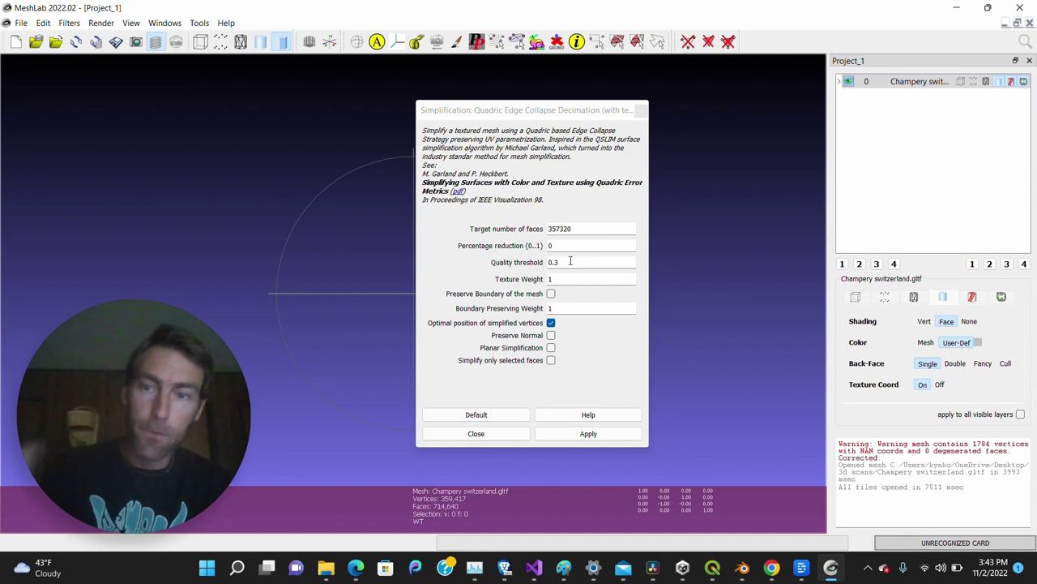
pyautogui.click(585, 433)
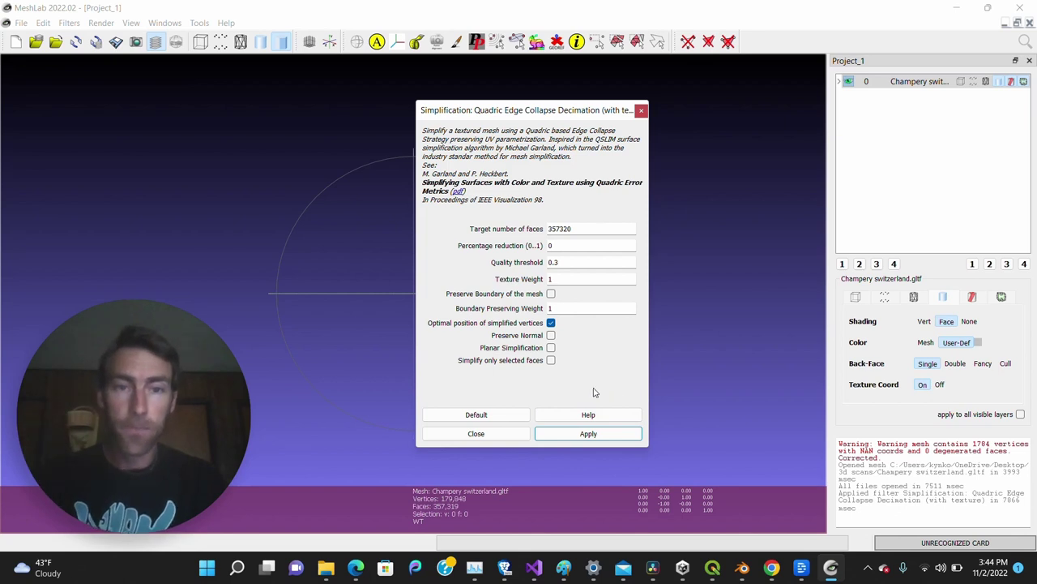
pyautogui.moveTo(522, 268)
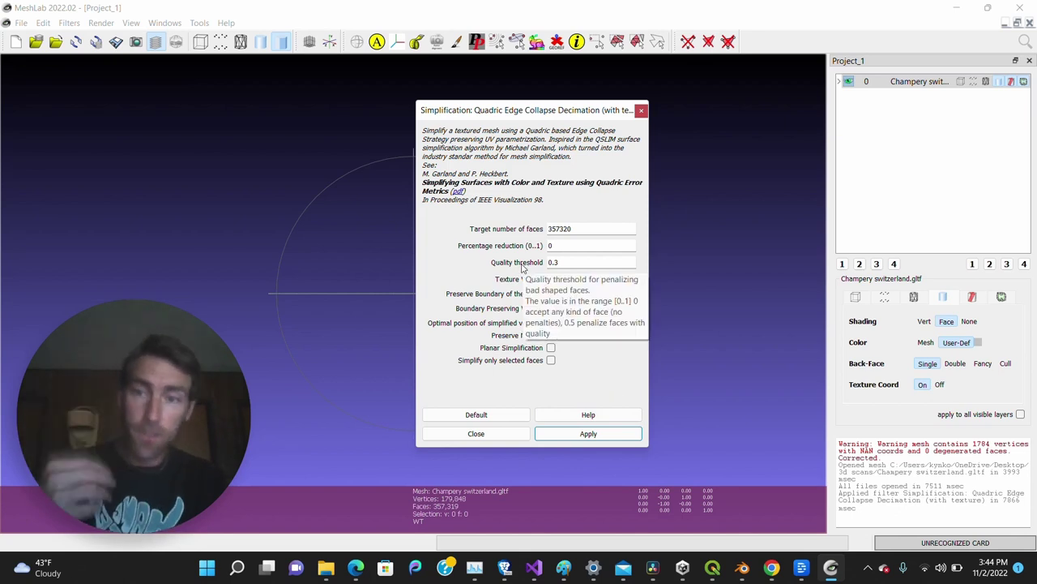
pyautogui.click(641, 110)
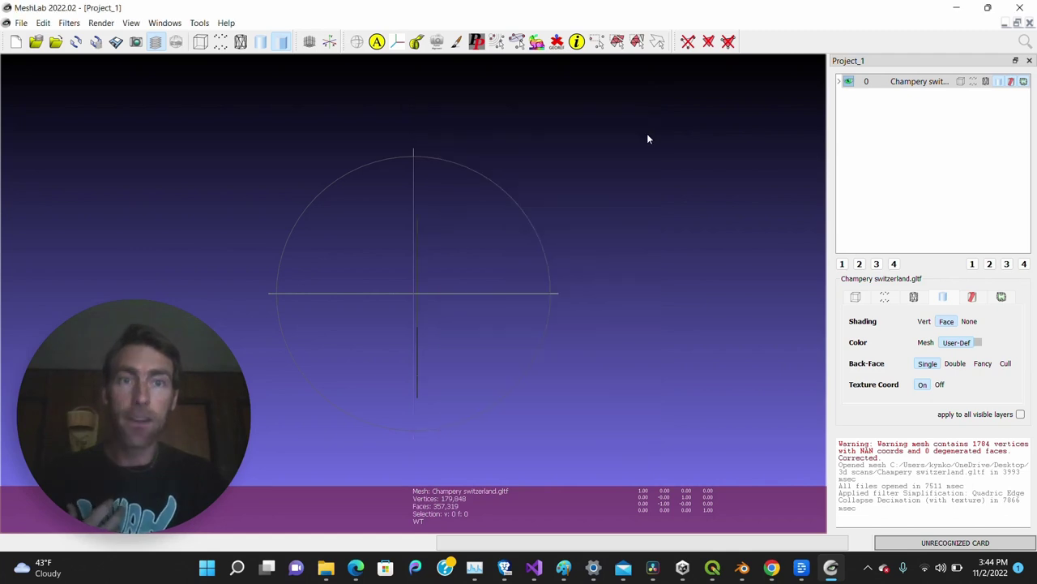
# Export the mesh with texture as OBJ 'Champery switzerland simped', then minimize MeshLab
pyautogui.click(21, 23)
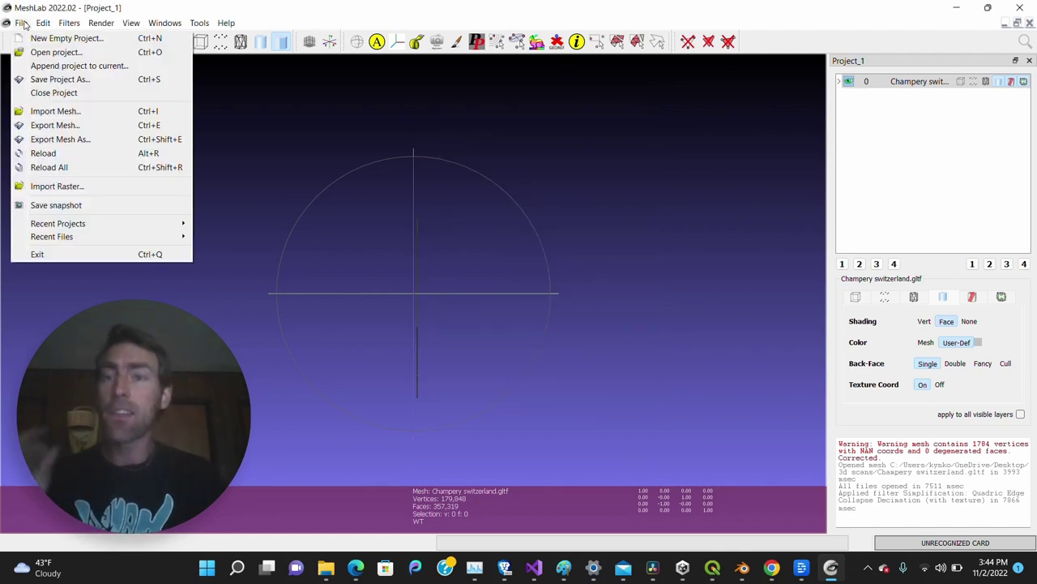
pyautogui.click(71, 140)
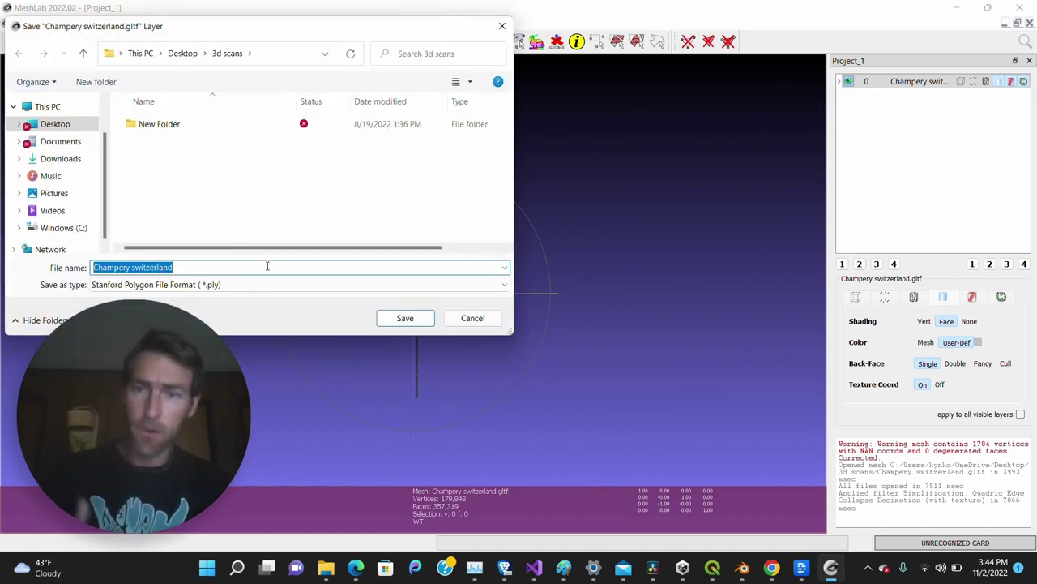
pyautogui.click(330, 285)
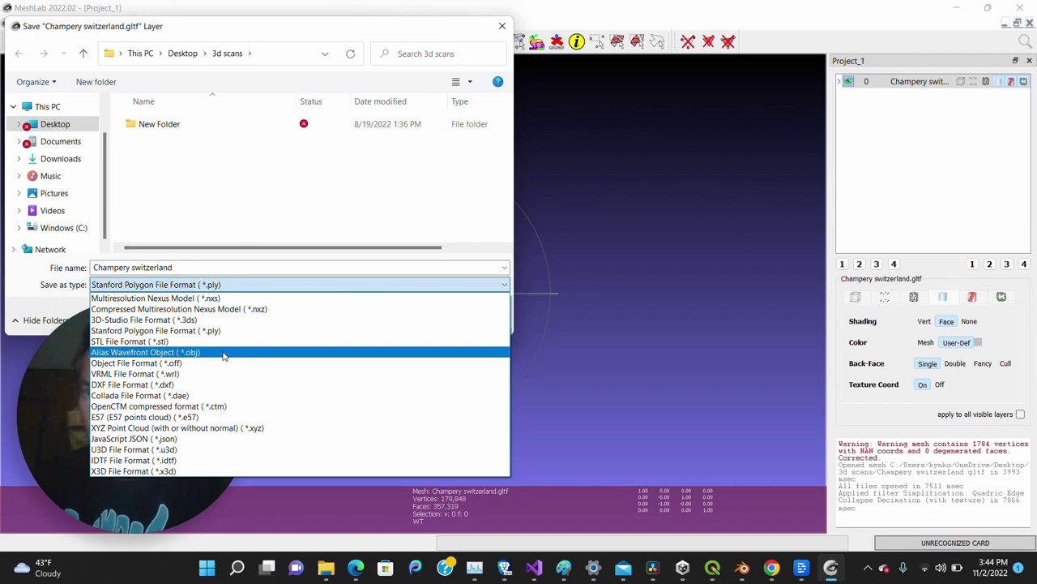
pyautogui.click(193, 354)
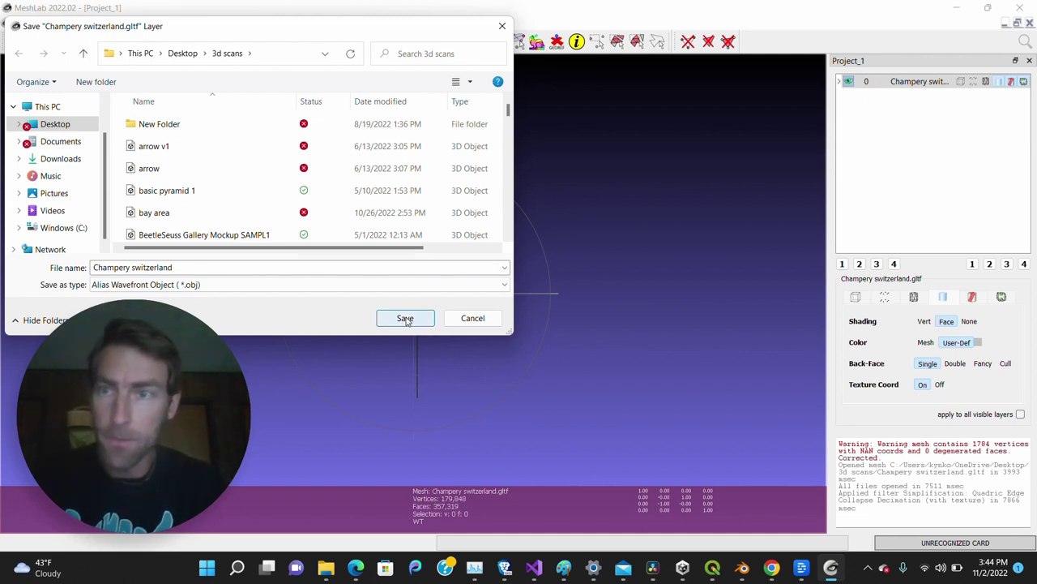
pyautogui.click(233, 265)
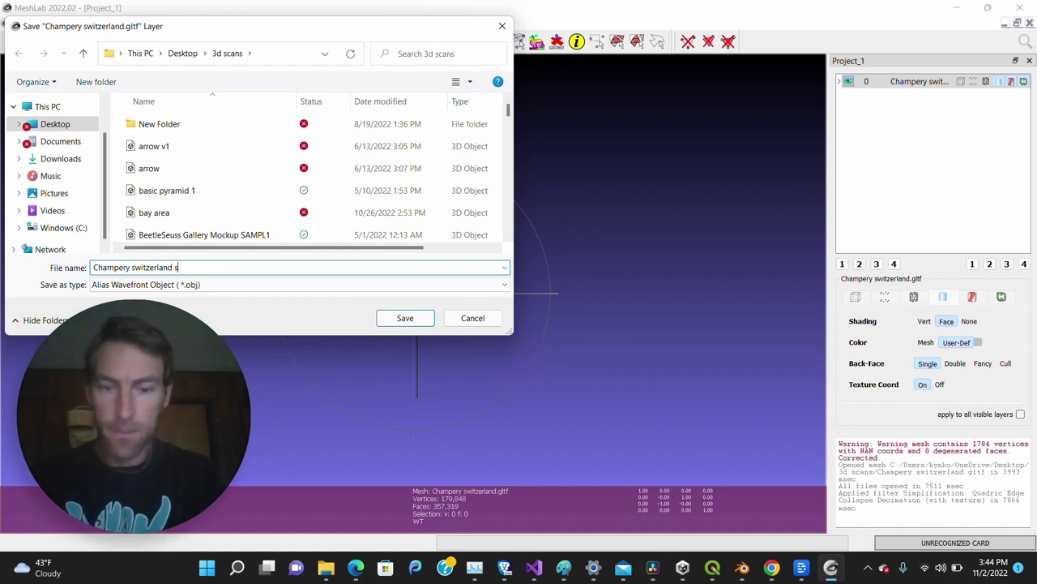
pyautogui.write('simped')
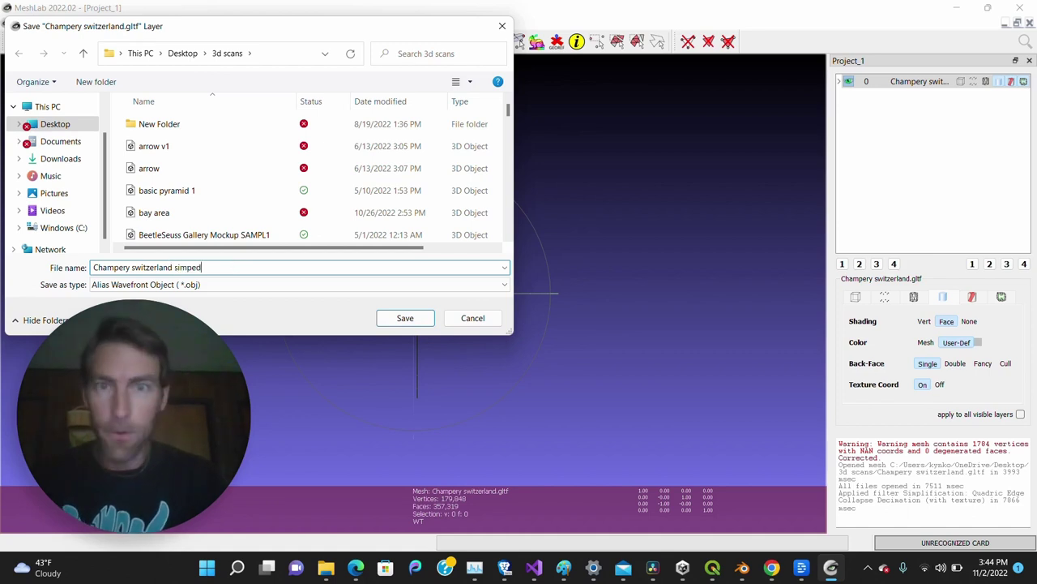
pyautogui.press('Return')
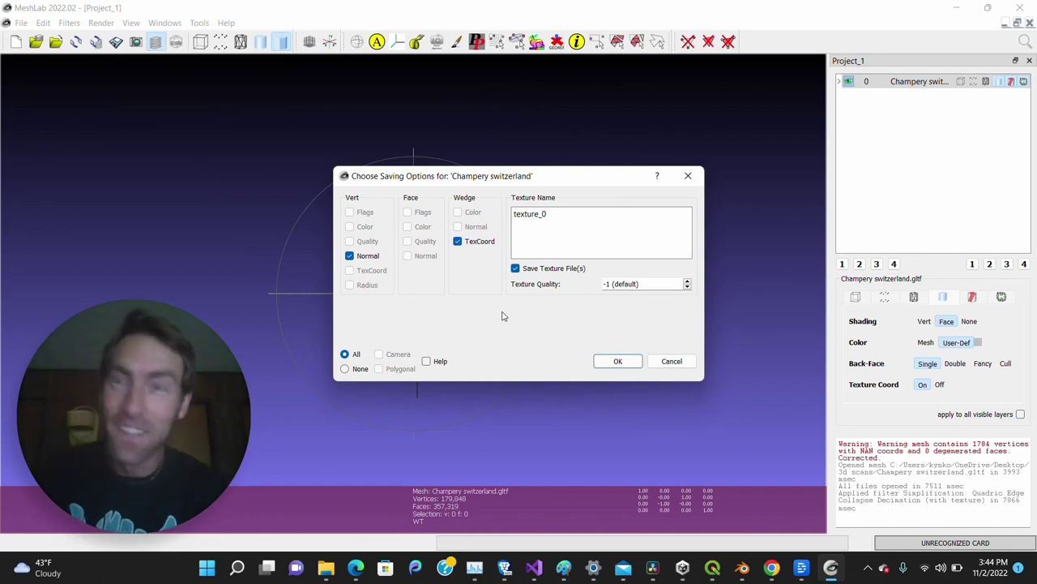
pyautogui.click(617, 361)
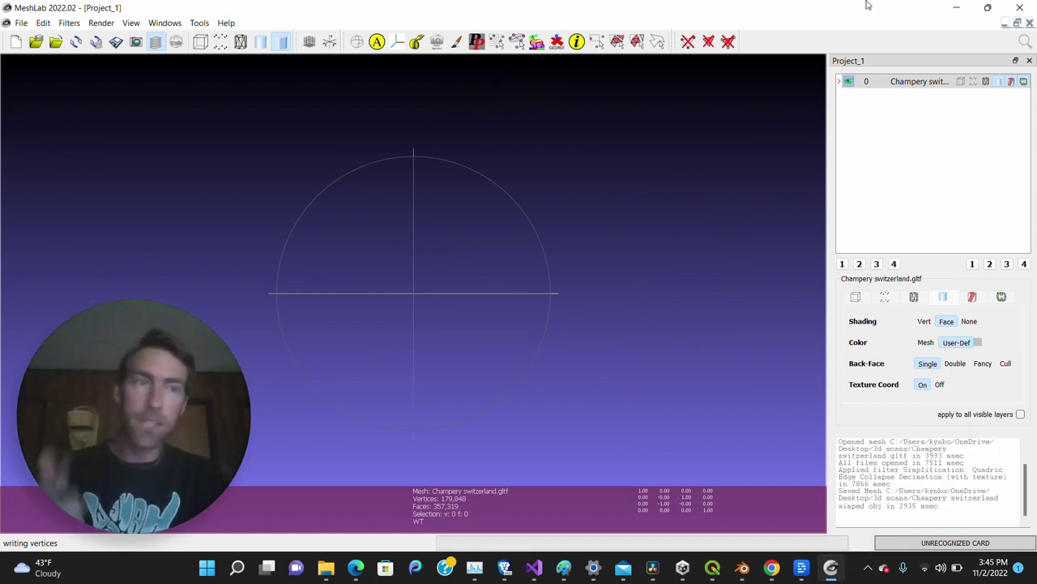
pyautogui.click(954, 10)
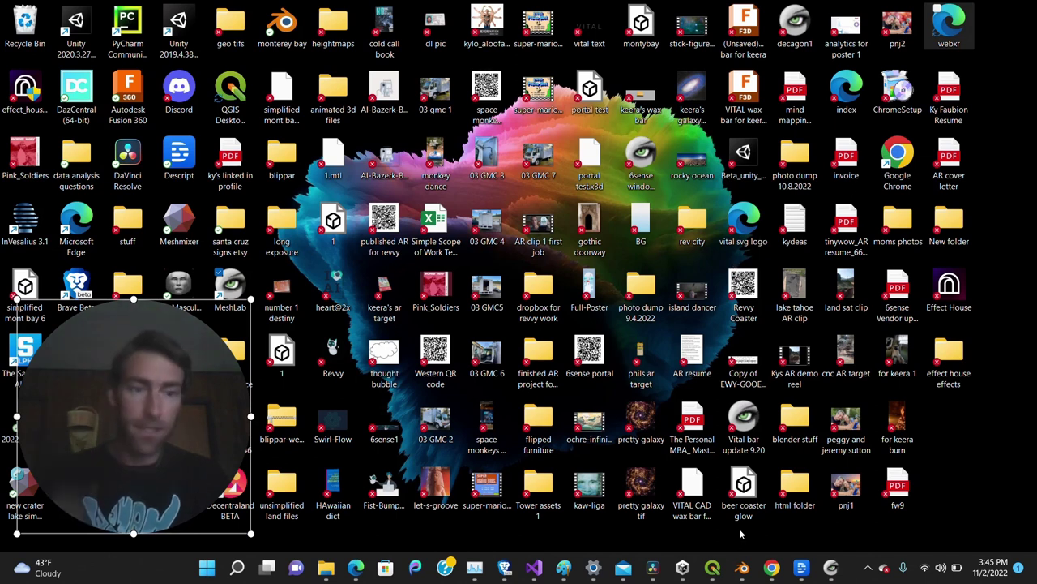
# Back in Blender, delete the mario bros question box, leaving Camera and Light
pyautogui.click(742, 571)
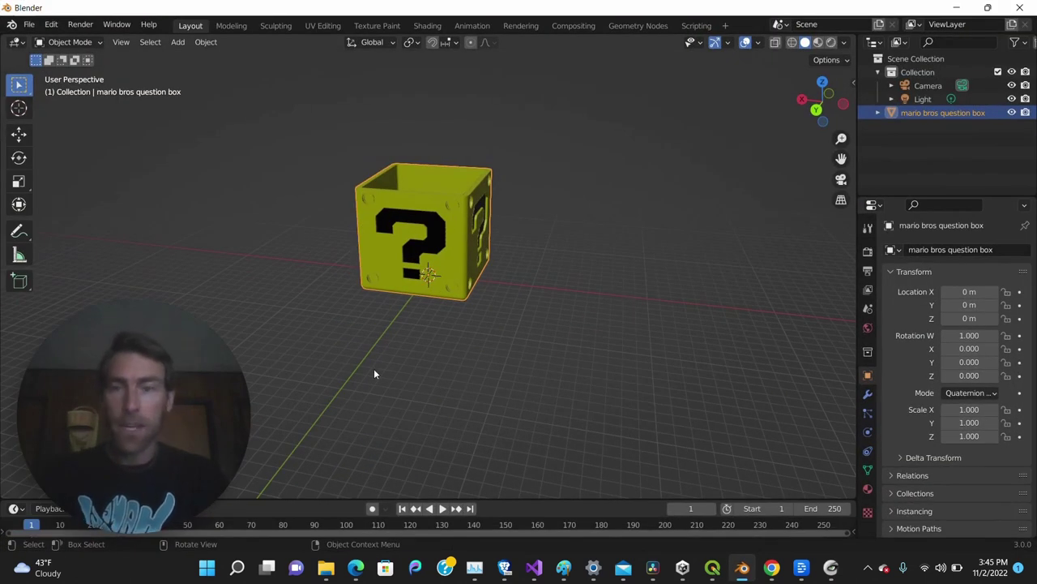
pyautogui.moveTo(374, 372); pyautogui.dragTo(399, 365, button='middle')
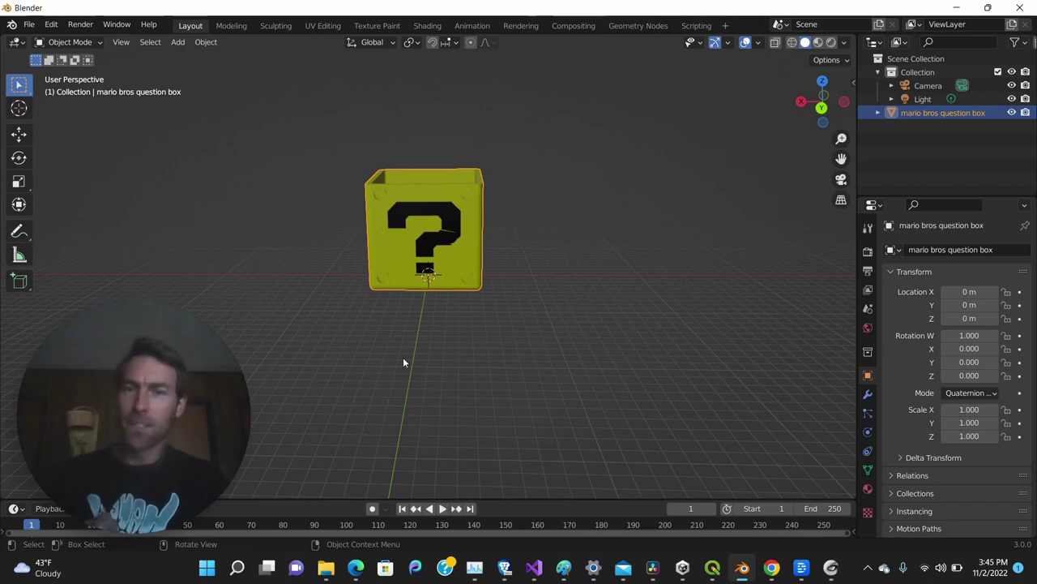
pyautogui.moveTo(429, 338); pyautogui.dragTo(385, 340, button='middle')
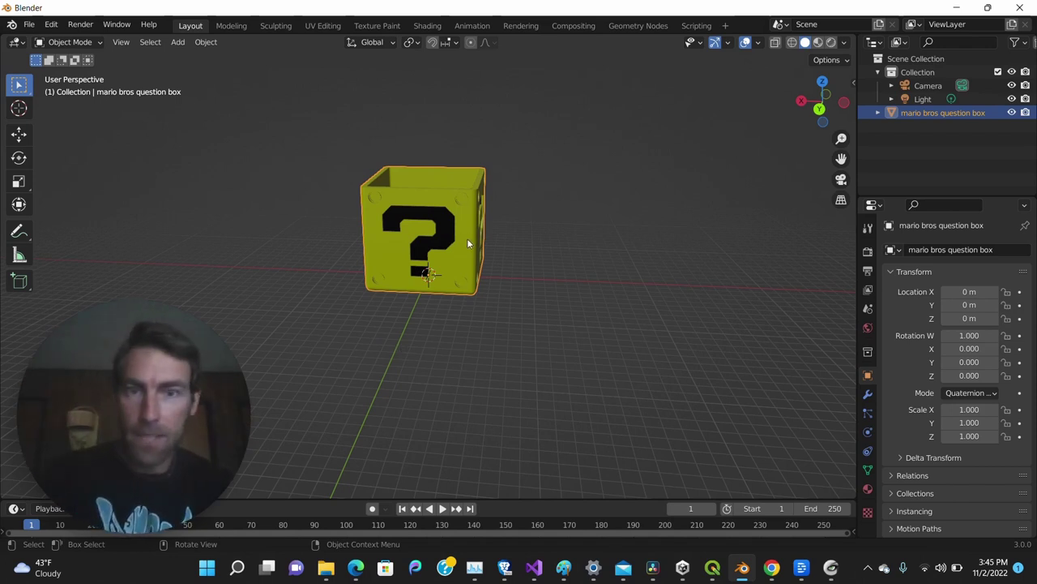
pyautogui.press('Delete')
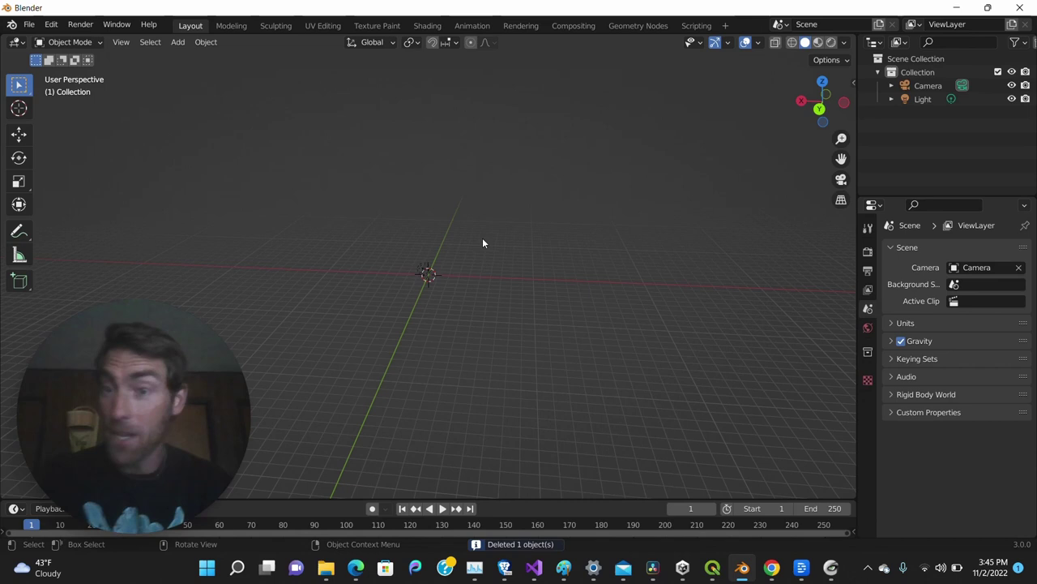
# Import Champery switzerland simped.obj from the 3d scans folder as a Wavefront OBJ
pyautogui.click(30, 25)
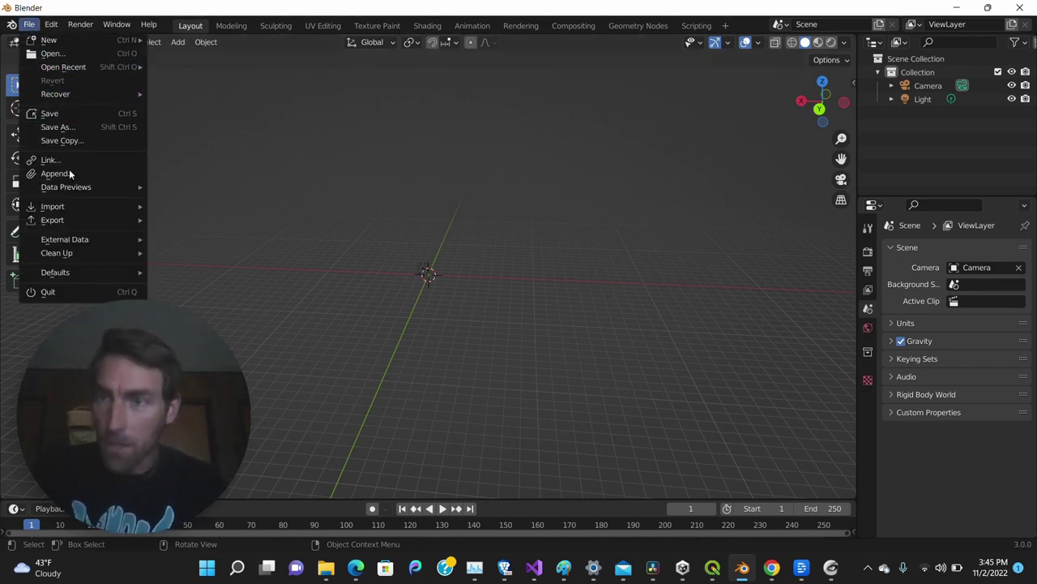
pyautogui.moveTo(75, 208)
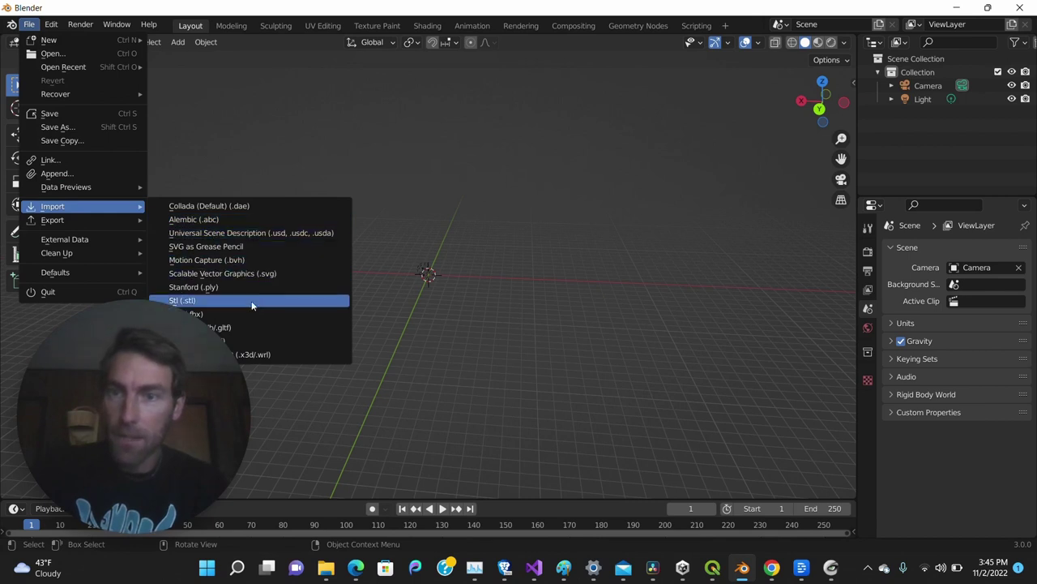
pyautogui.click(276, 347)
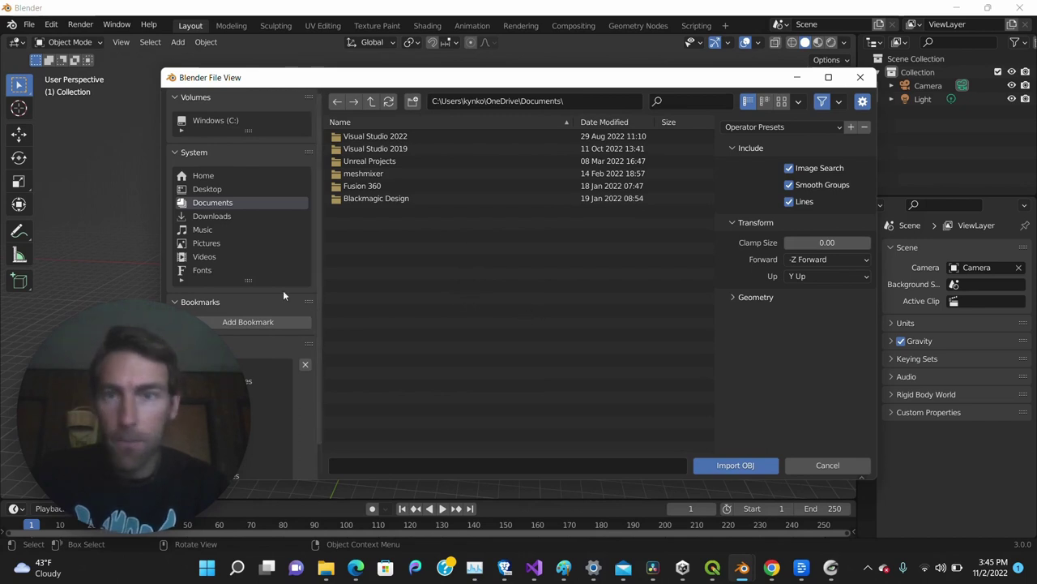
pyautogui.moveTo(173, 340); pyautogui.dragTo(90, 369)
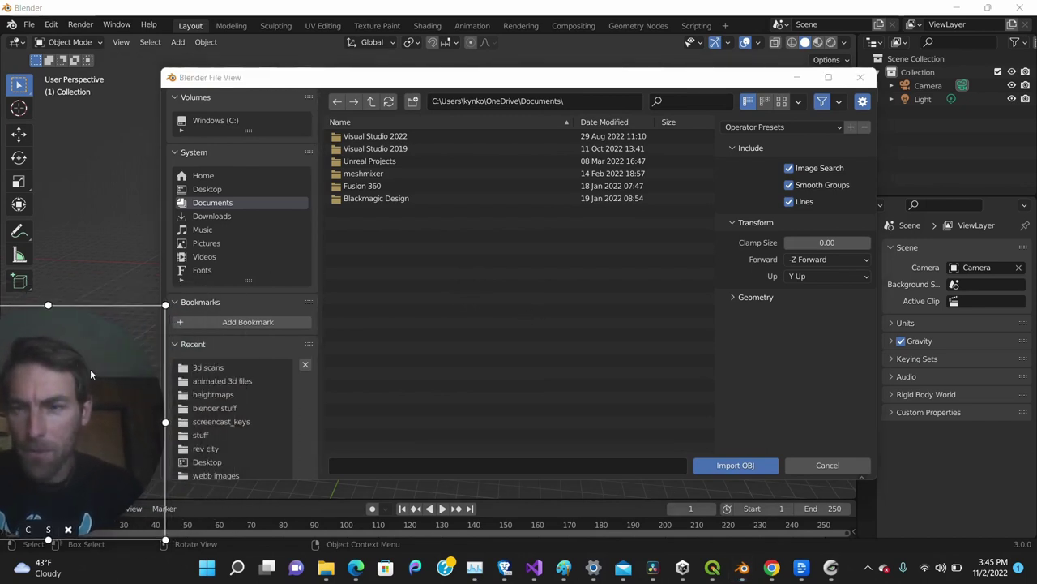
pyautogui.click(214, 369)
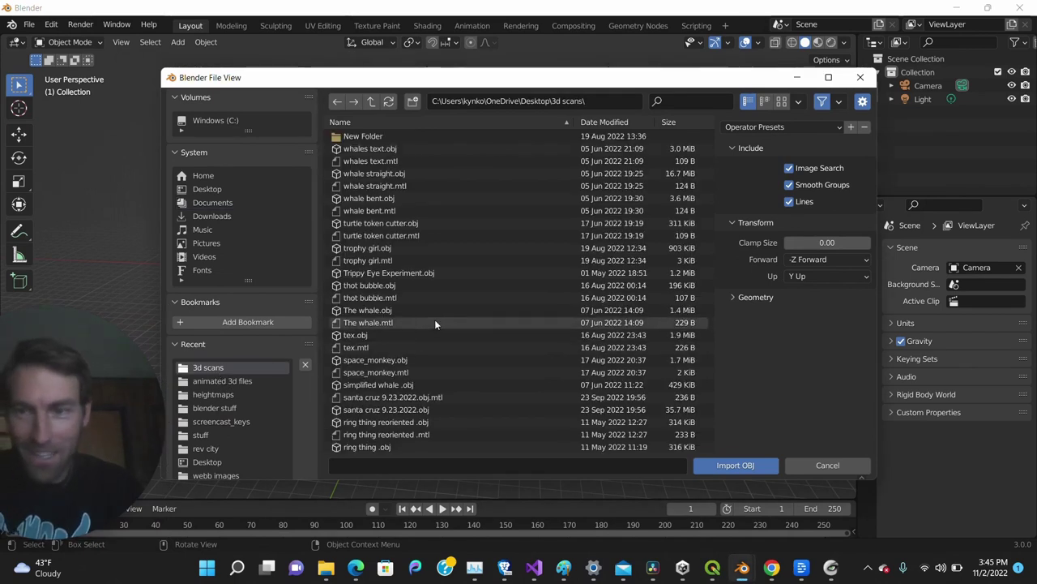
pyautogui.scroll(-5, 434, 321)
pyautogui.scroll(-1, 432, 317)
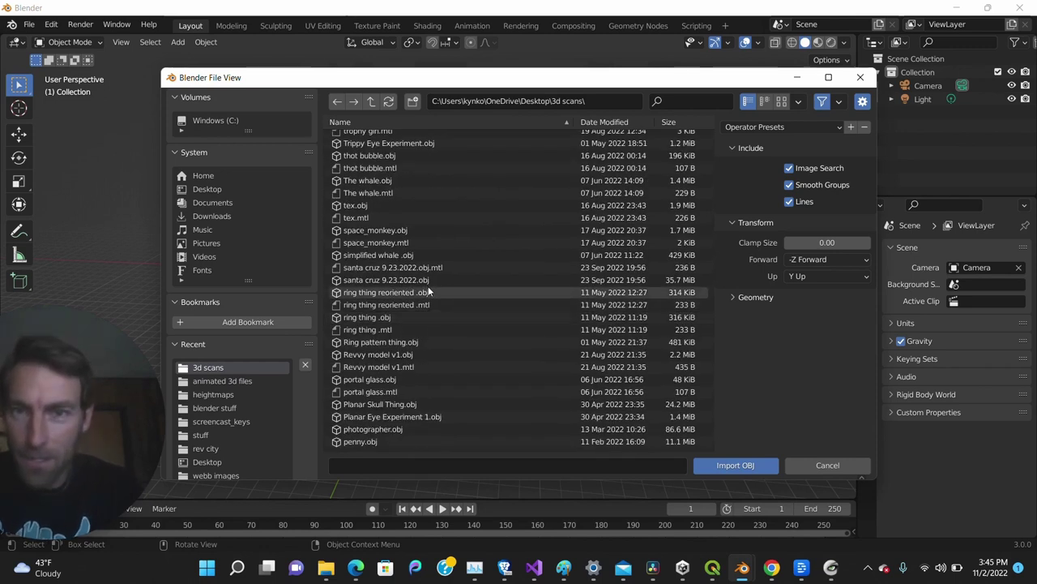
pyautogui.scroll(2, 417, 243)
pyautogui.scroll(-20, 415, 246)
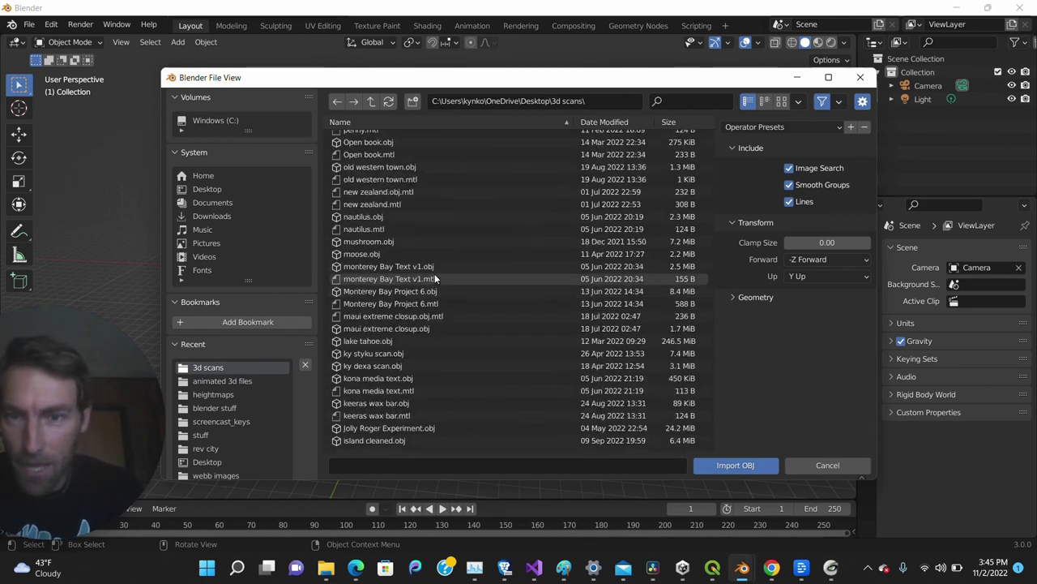
pyautogui.scroll(-5, 423, 259)
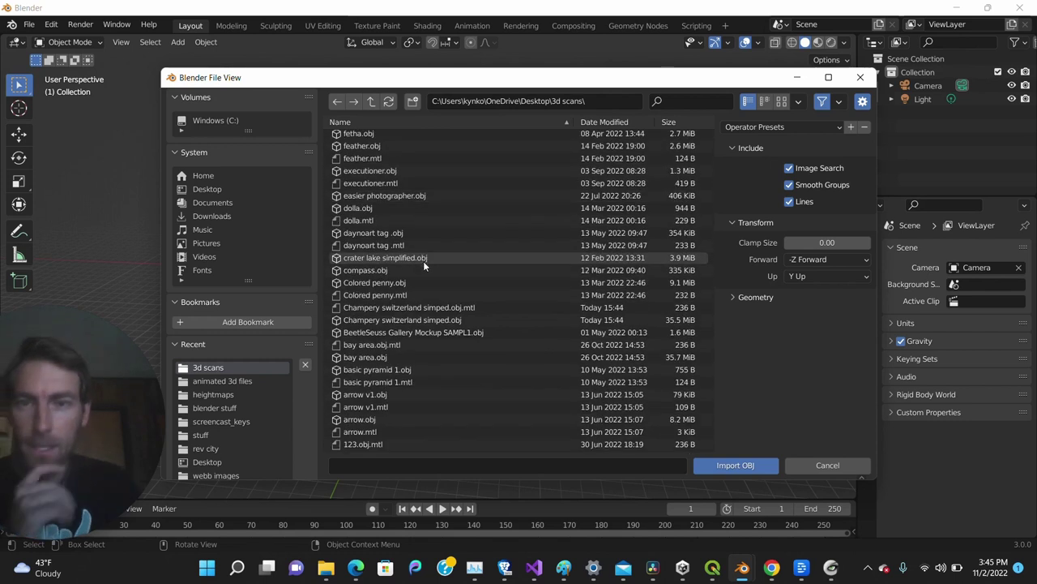
pyautogui.click(401, 321)
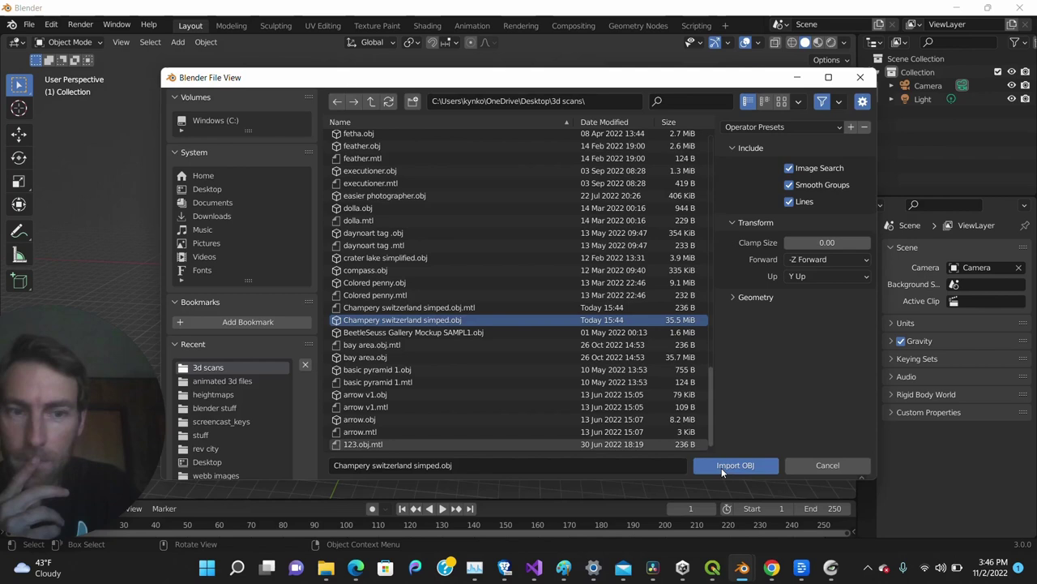
pyautogui.click(723, 470)
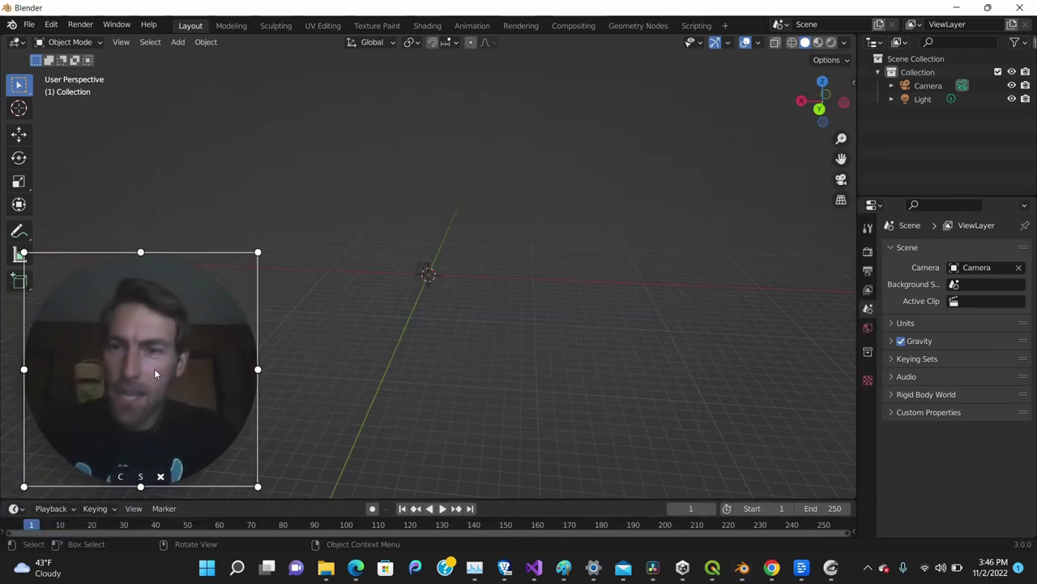
# Show the viewport sidebar's Tool tab and collapse its Active Tool section
pyautogui.moveTo(154, 368); pyautogui.dragTo(130, 389)
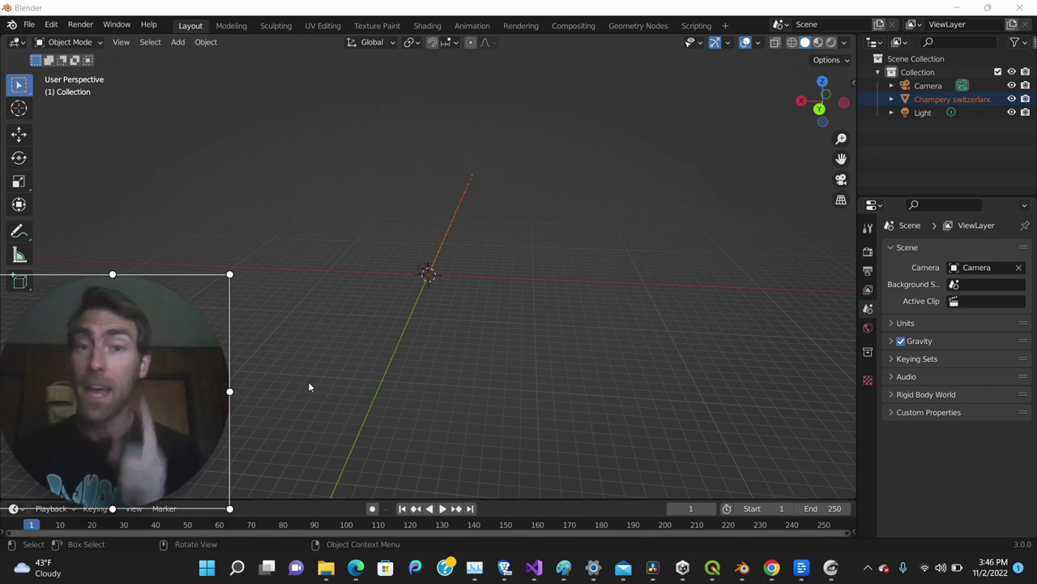
pyautogui.moveTo(201, 394); pyautogui.dragTo(799, 384)
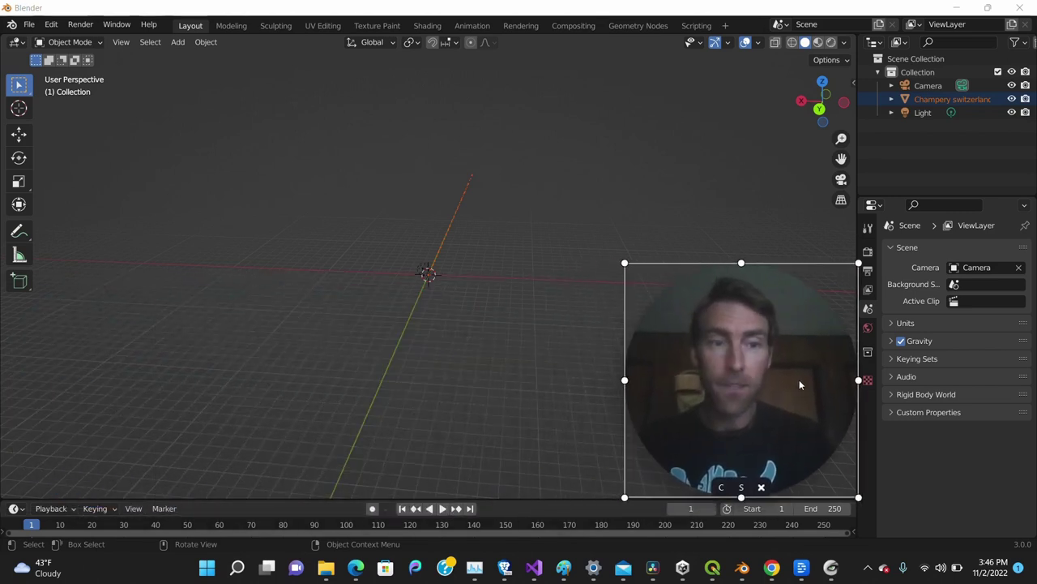
pyautogui.click(854, 81)
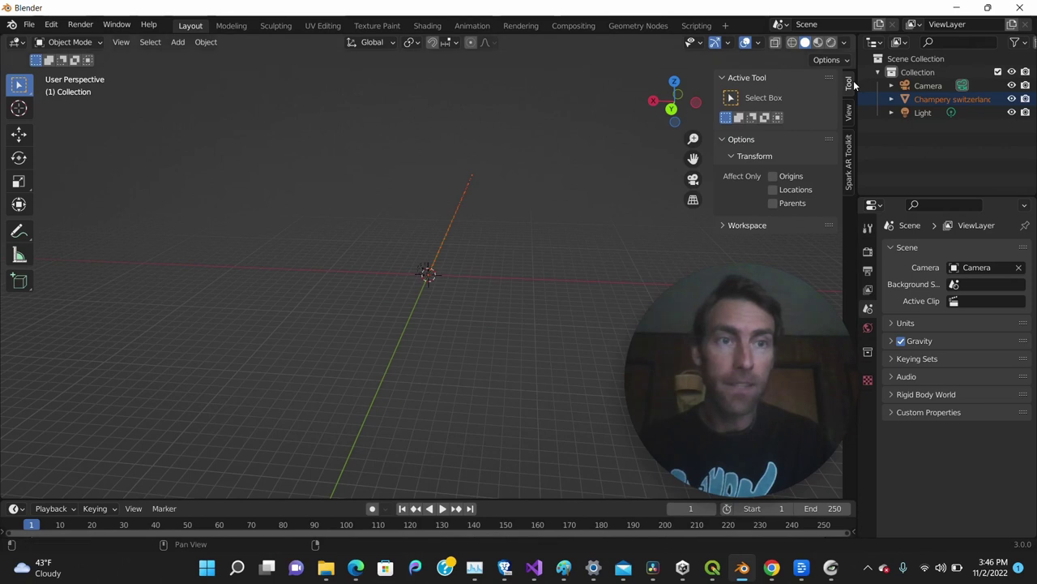
pyautogui.click(721, 77)
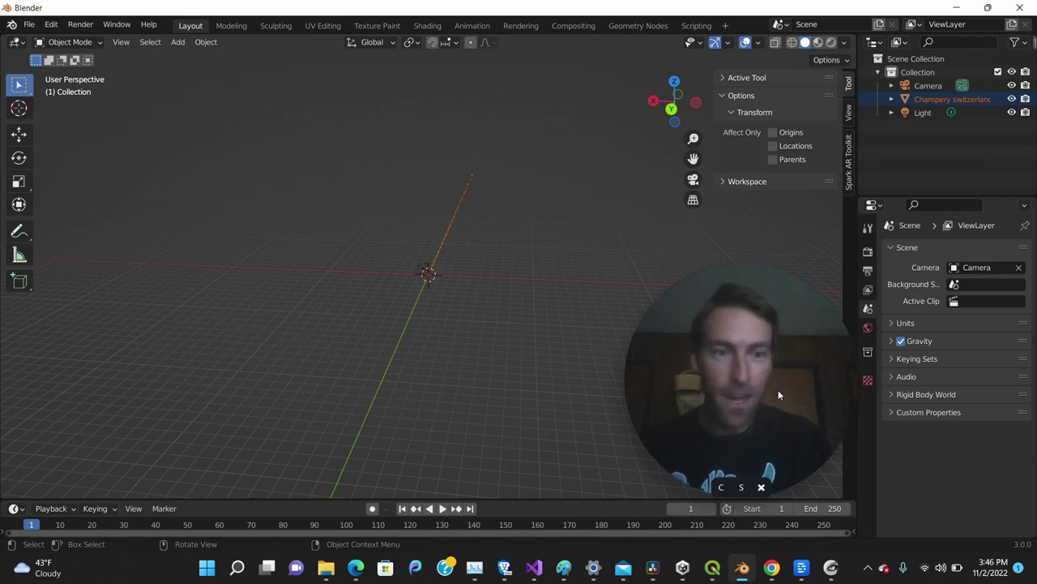
pyautogui.moveTo(778, 394); pyautogui.dragTo(177, 392)
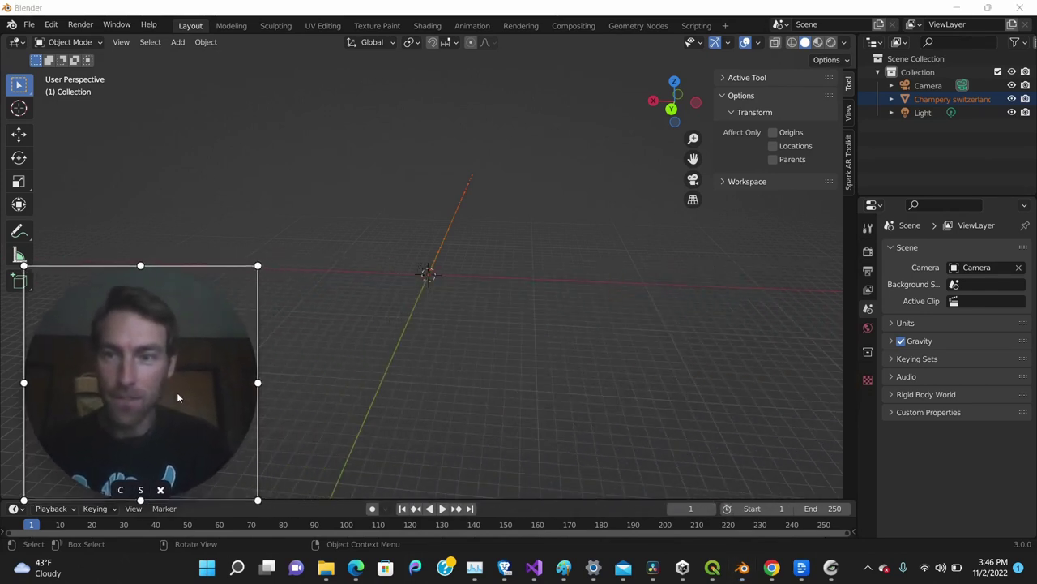
# Scale the Champery terrain down along its long Y axis into a flat mountain relief
pyautogui.scroll(5, 416, 296)
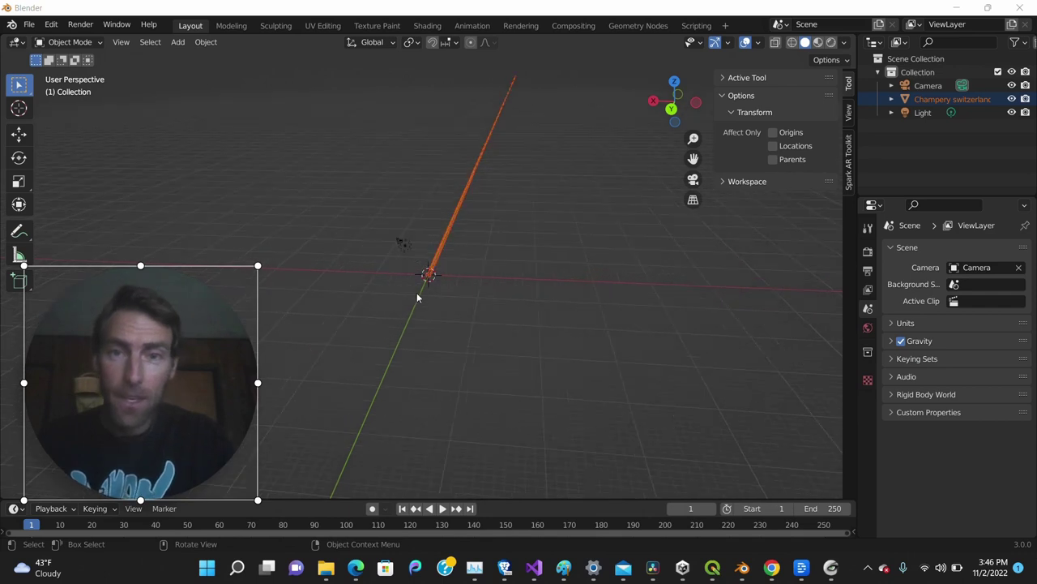
pyautogui.scroll(4, 441, 288)
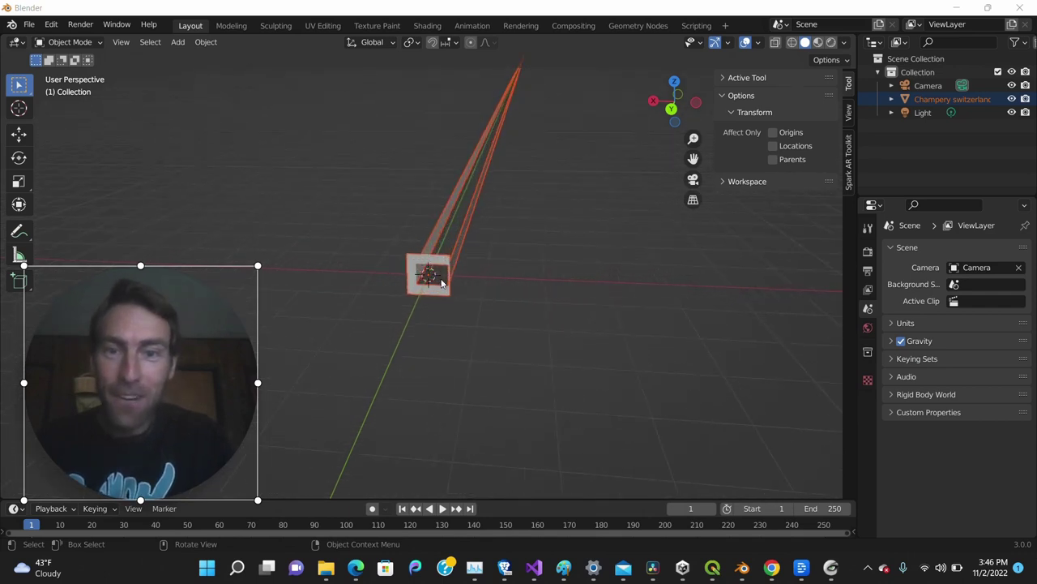
pyautogui.rightClick(548, 265)
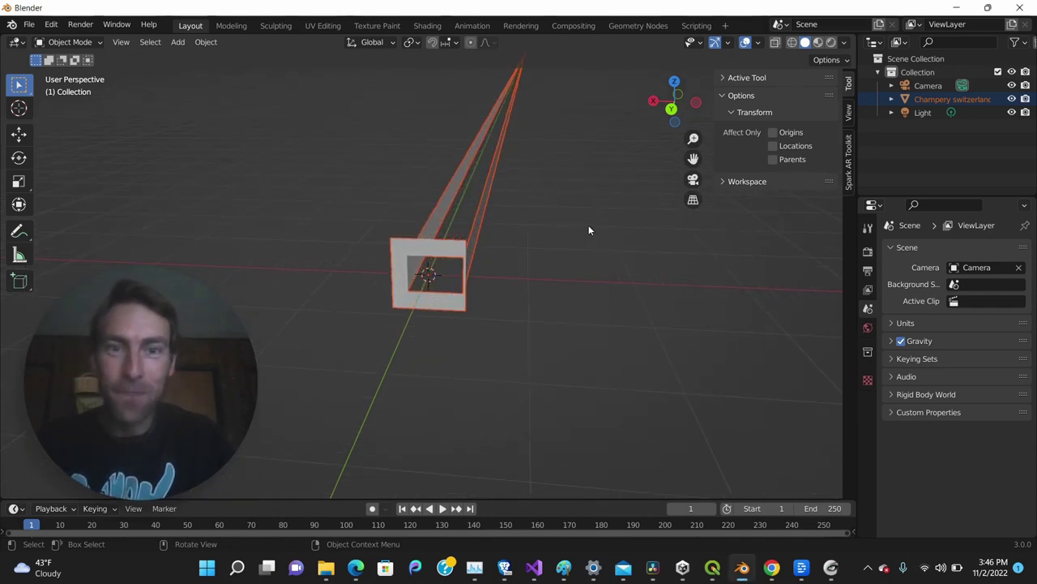
pyautogui.moveTo(588, 227); pyautogui.dragTo(523, 254, button='middle')
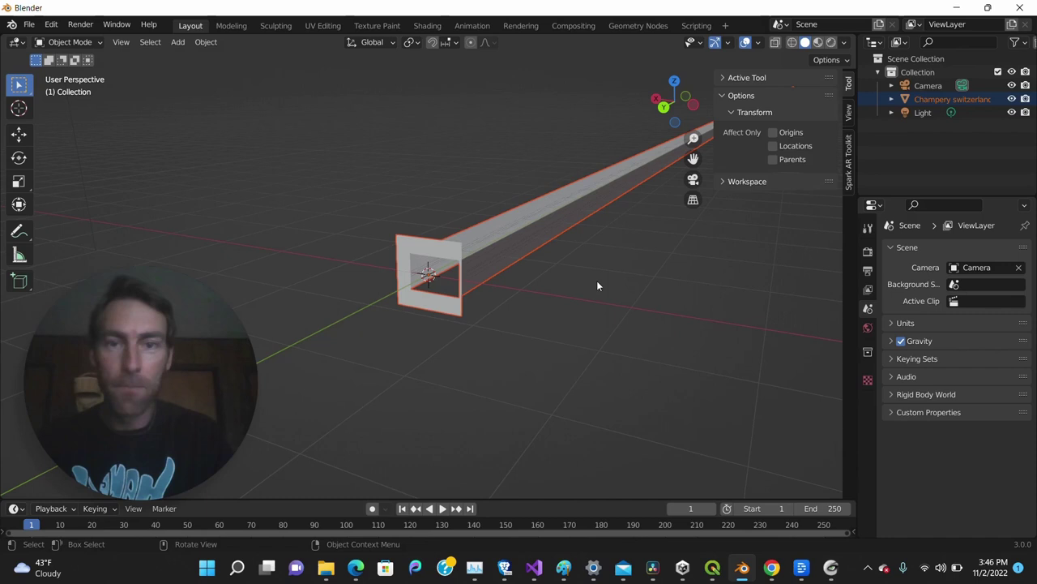
pyautogui.moveTo(597, 284); pyautogui.dragTo(505, 205, button='middle')
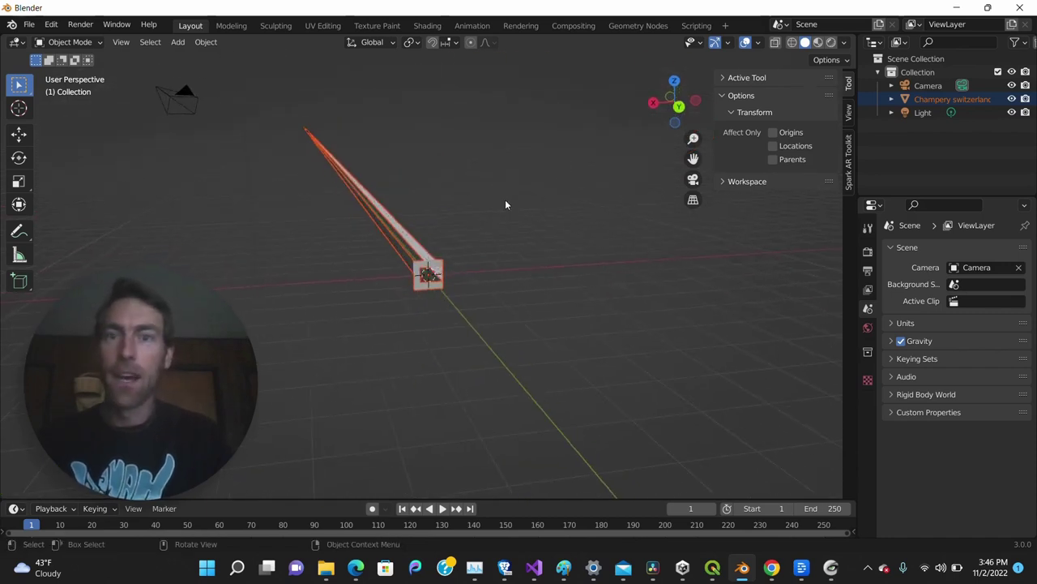
pyautogui.click(21, 185)
pyautogui.moveTo(277, 254); pyautogui.dragTo(380, 261, button='middle')
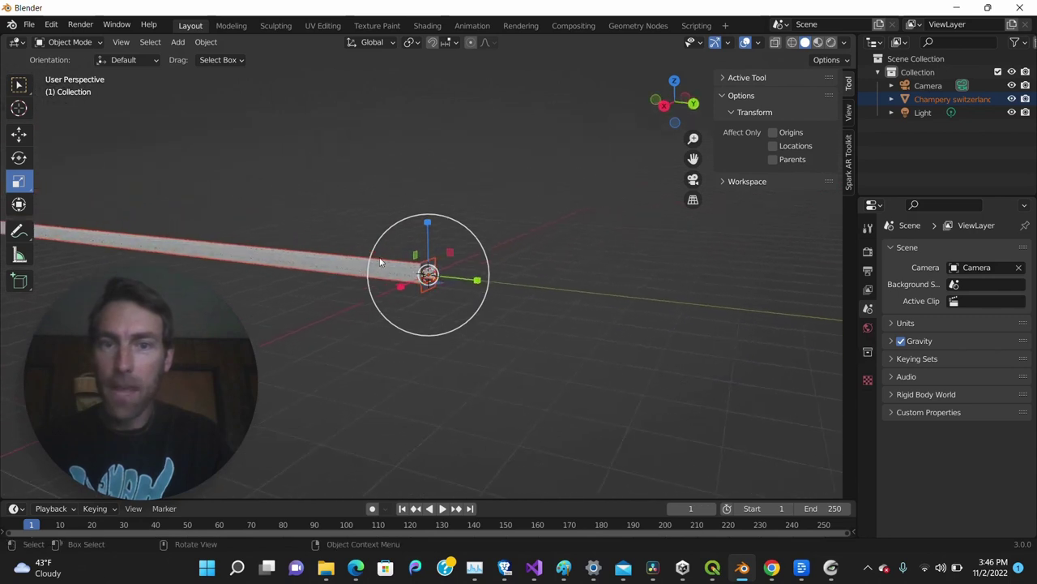
pyautogui.moveTo(479, 282); pyautogui.dragTo(457, 278)
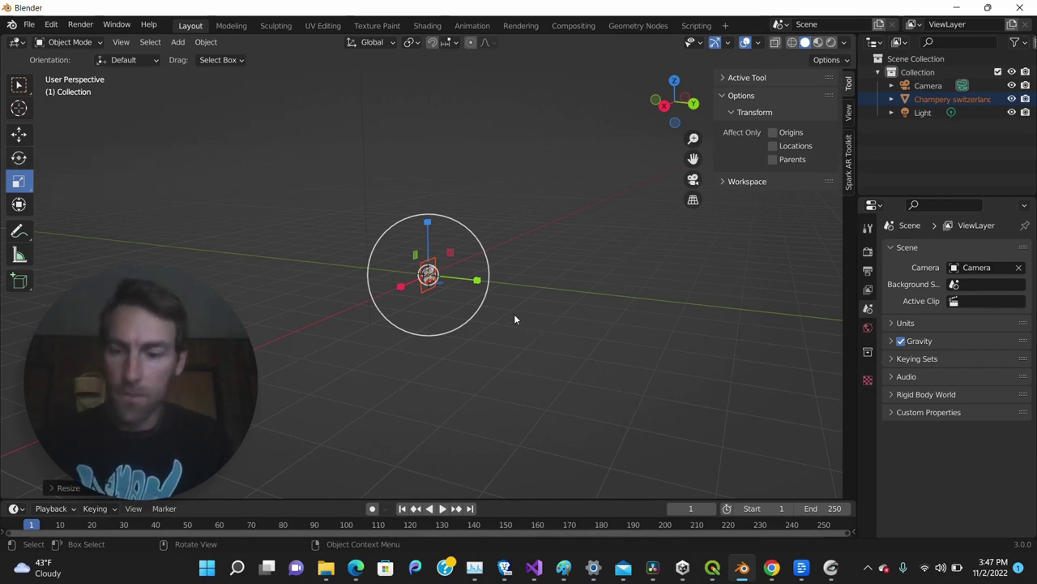
pyautogui.scroll(5, 444, 292)
pyautogui.moveTo(444, 292); pyautogui.dragTo(435, 175, button='middle')
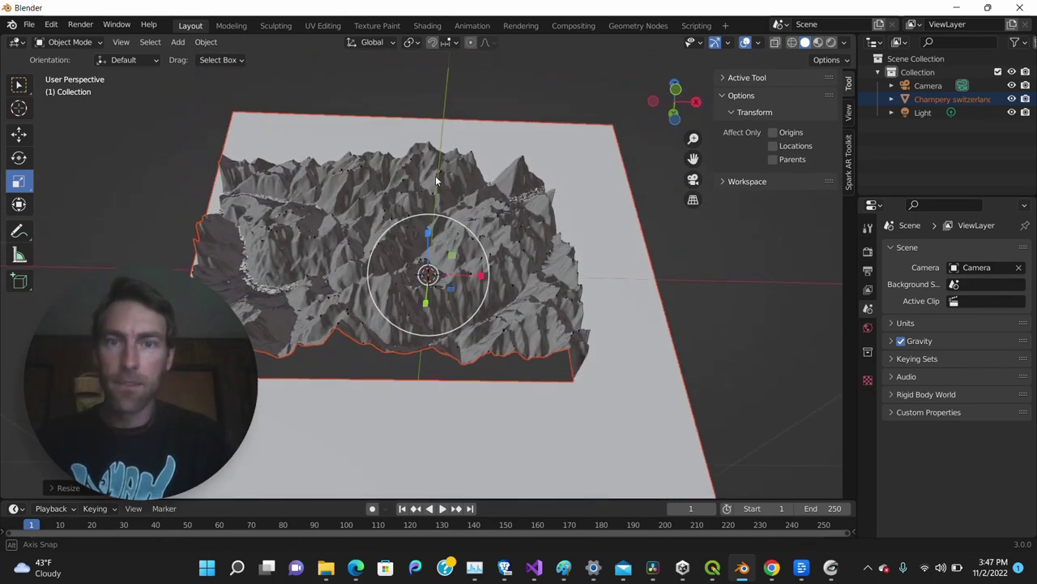
pyautogui.click(818, 43)
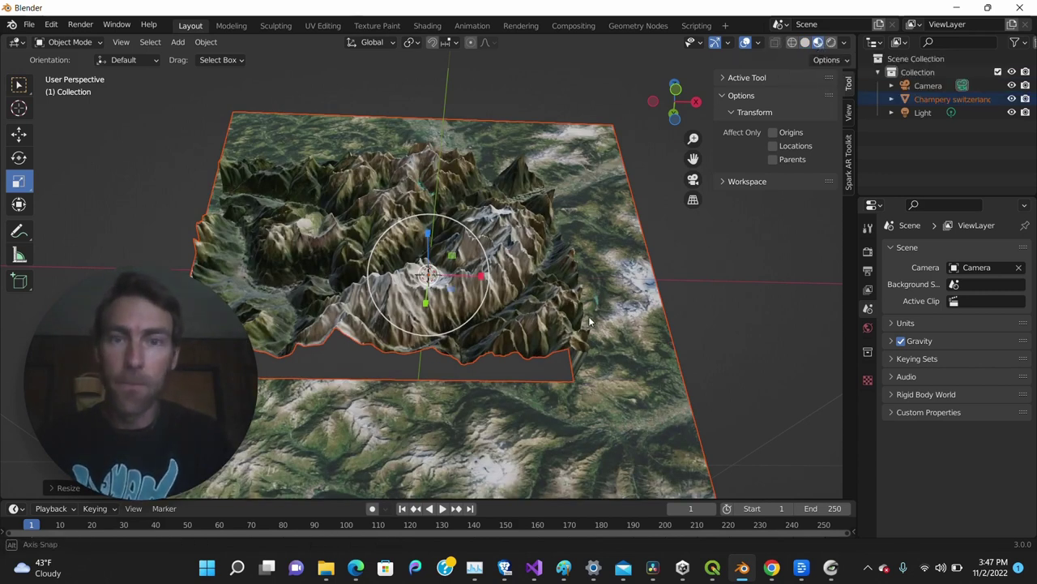
pyautogui.moveTo(589, 316); pyautogui.dragTo(611, 316, button='middle')
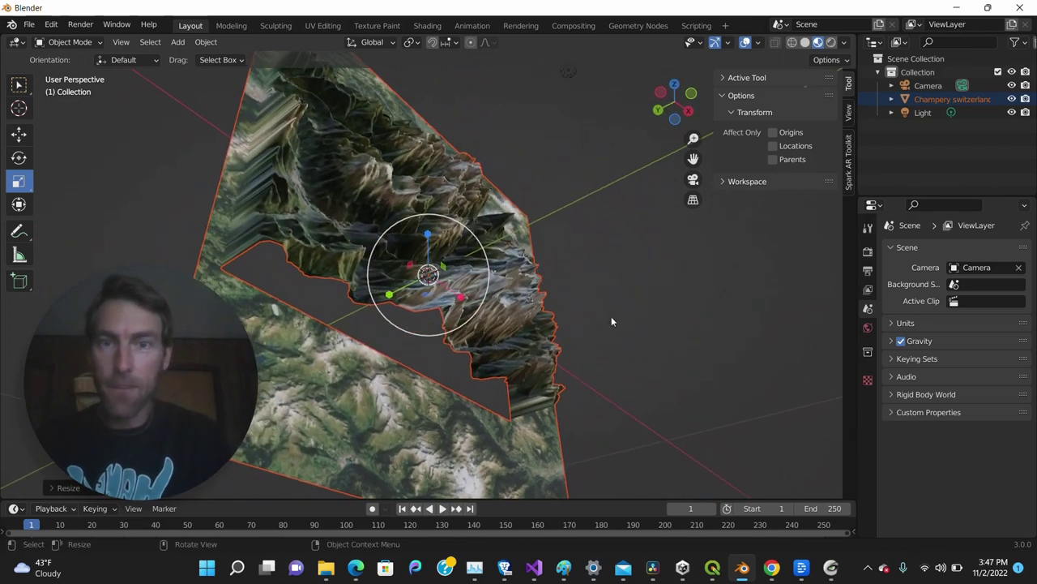
pyautogui.press('s')
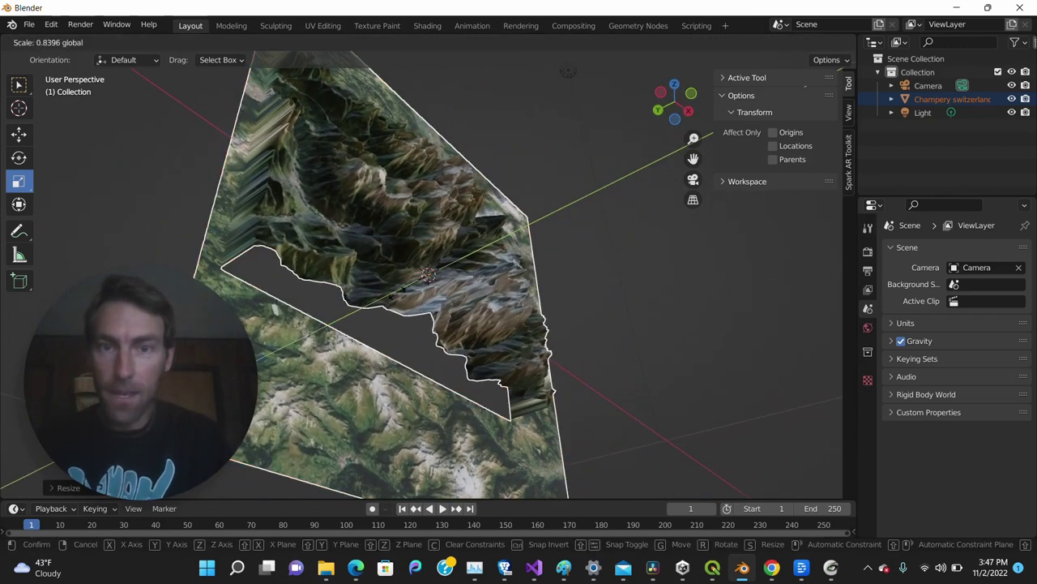
pyautogui.click(404, 296)
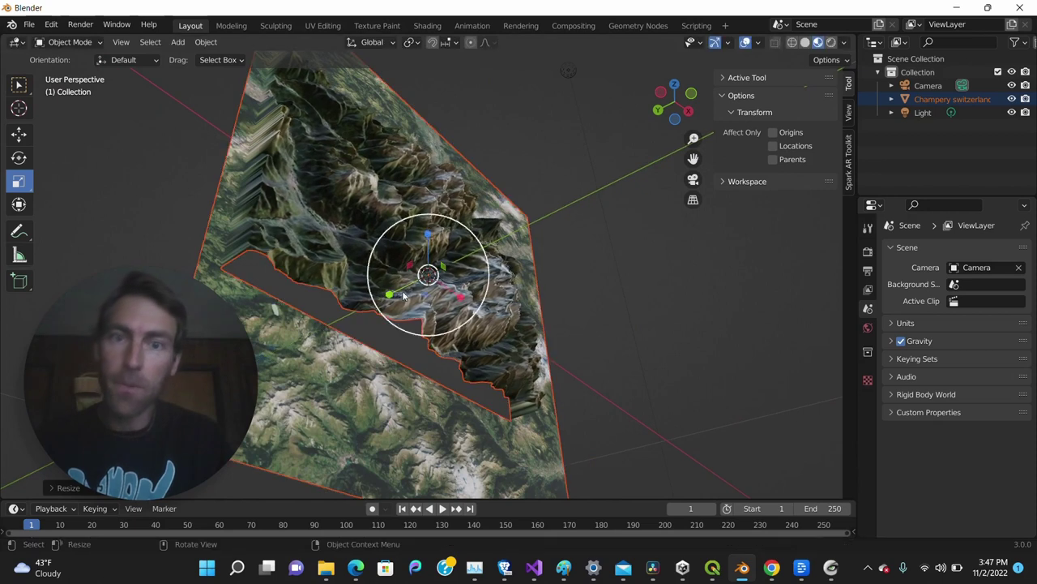
pyautogui.moveTo(576, 264); pyautogui.dragTo(513, 268, button='middle')
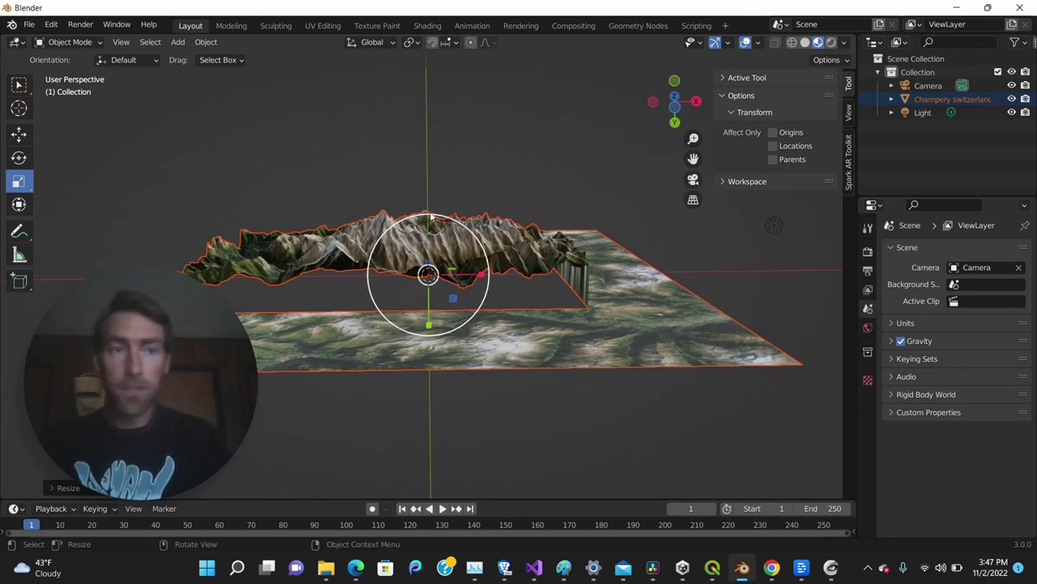
pyautogui.moveTo(362, 168); pyautogui.dragTo(291, 229, button='middle')
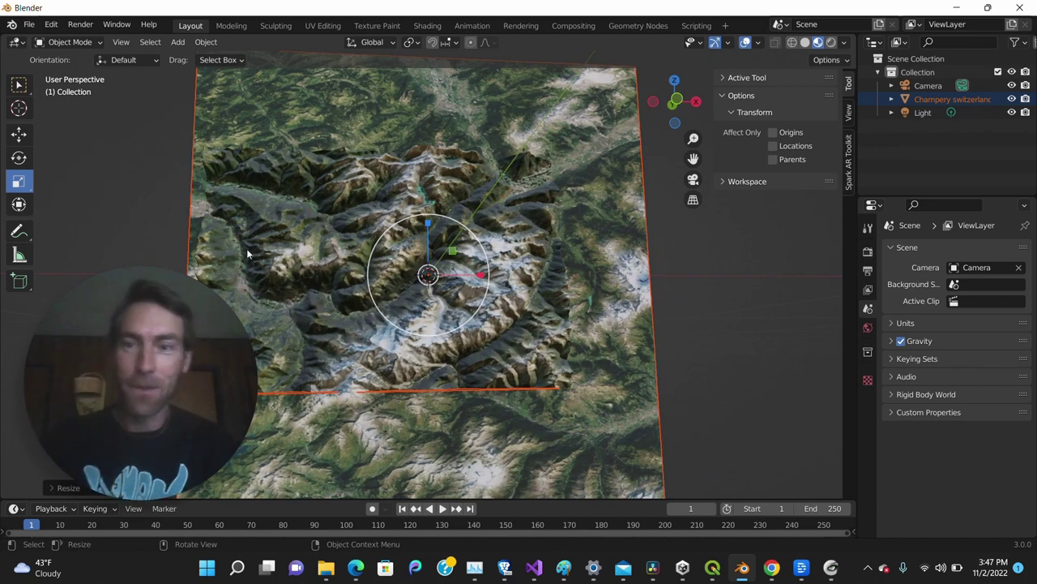
pyautogui.moveTo(100, 360)
pyautogui.click(223, 299)
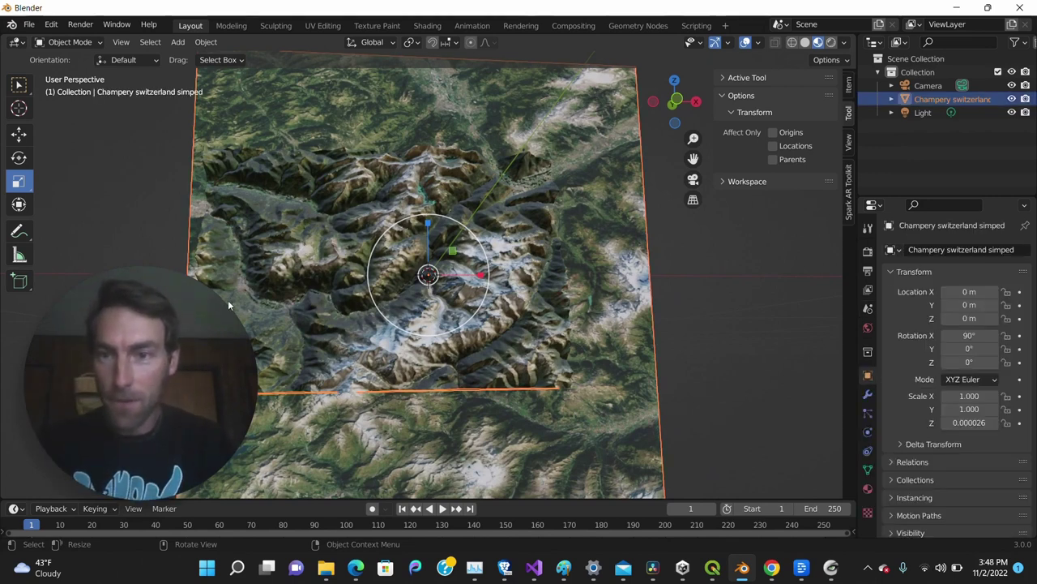
pyautogui.moveTo(228, 300); pyautogui.dragTo(94, 397)
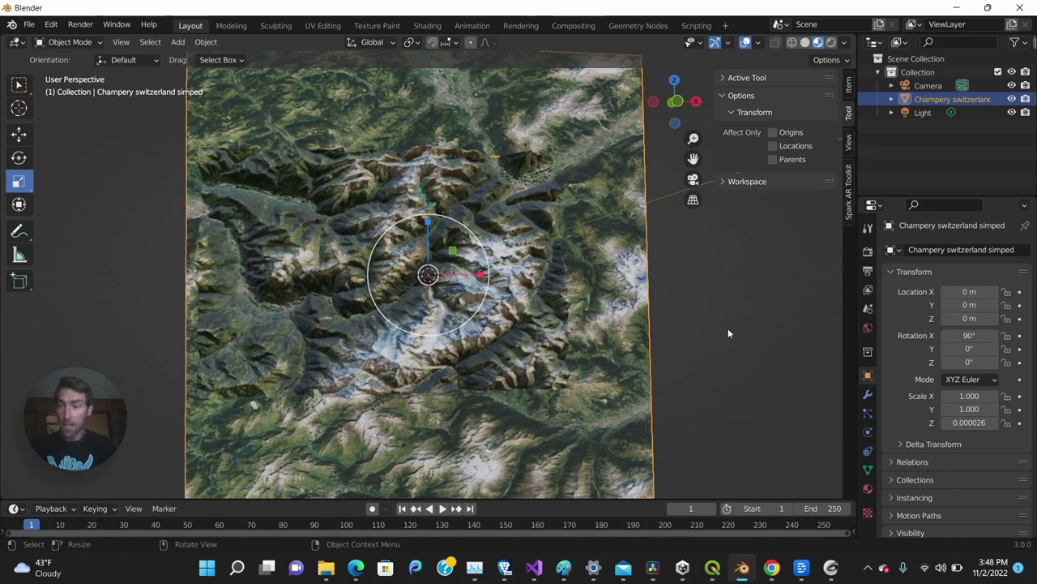
pyautogui.moveTo(709, 326); pyautogui.dragTo(616, 291, button='middle')
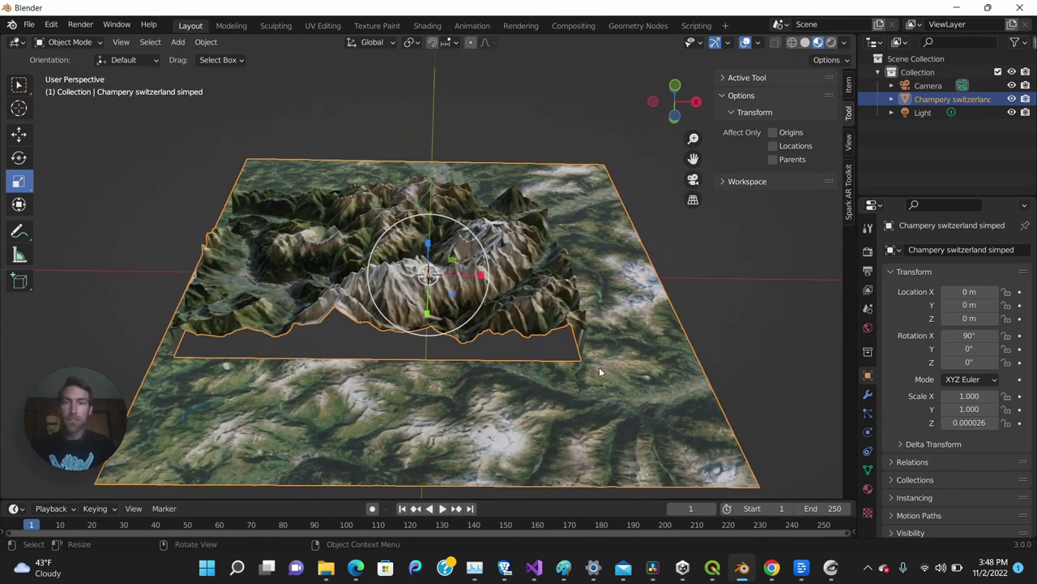
pyautogui.moveTo(320, 162); pyautogui.dragTo(320, 235, button='middle')
pyautogui.scroll(-3, 328, 217)
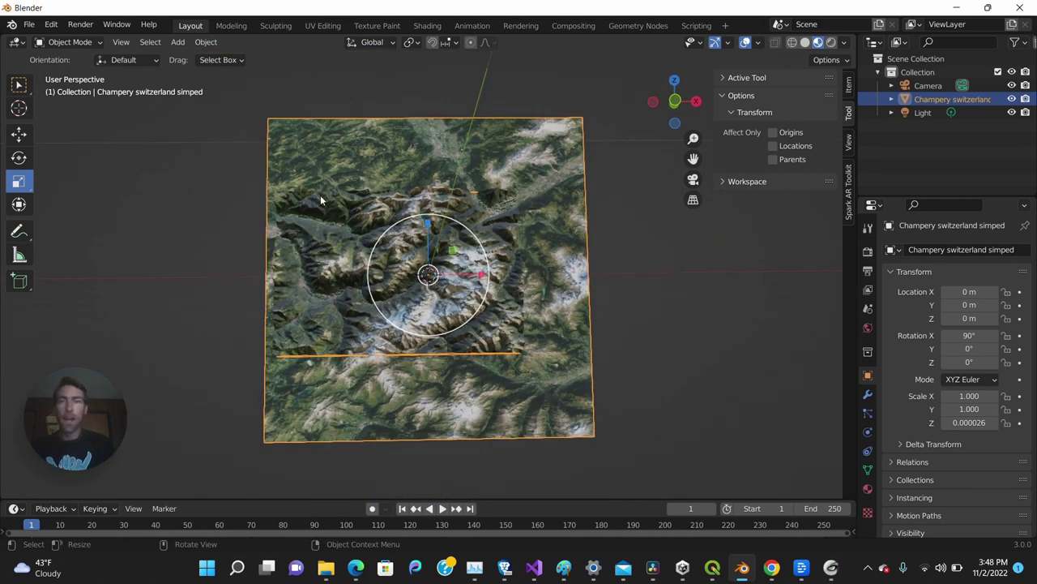
# Add a cube, shrink it uniformly to 0.094 scale, and stretch it to 0.390 along X
pyautogui.click(179, 43)
pyautogui.moveTo(193, 60)
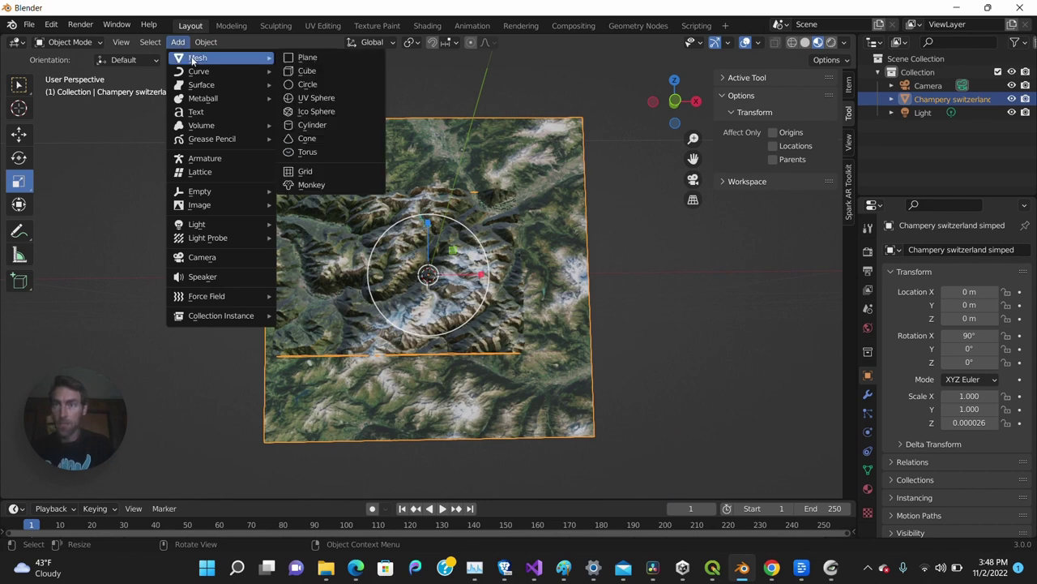
pyautogui.click(300, 71)
pyautogui.moveTo(264, 256); pyautogui.dragTo(354, 294, button='middle')
pyautogui.scroll(-5, 349, 231)
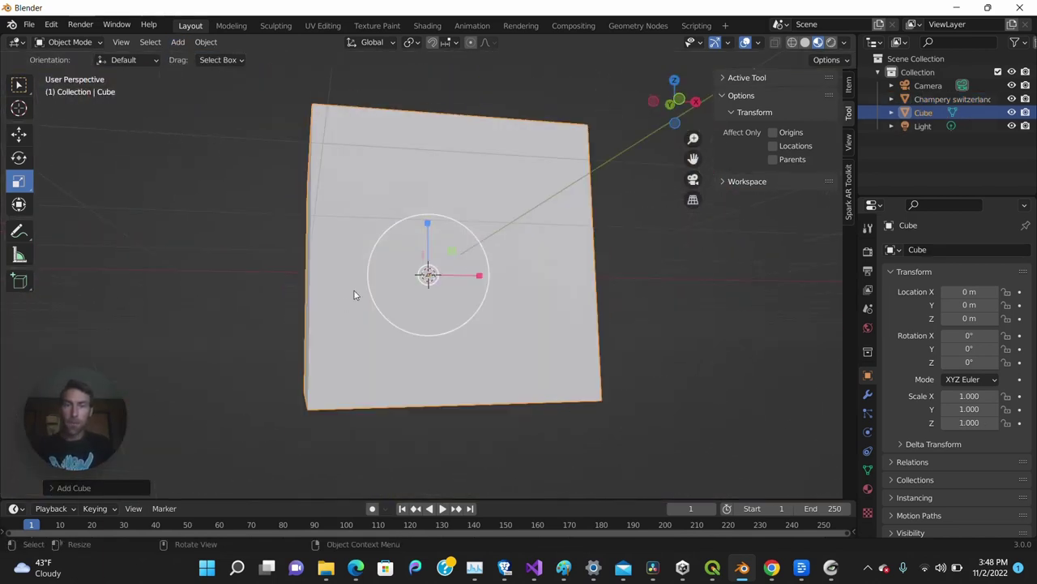
pyautogui.moveTo(430, 274); pyautogui.dragTo(431, 278)
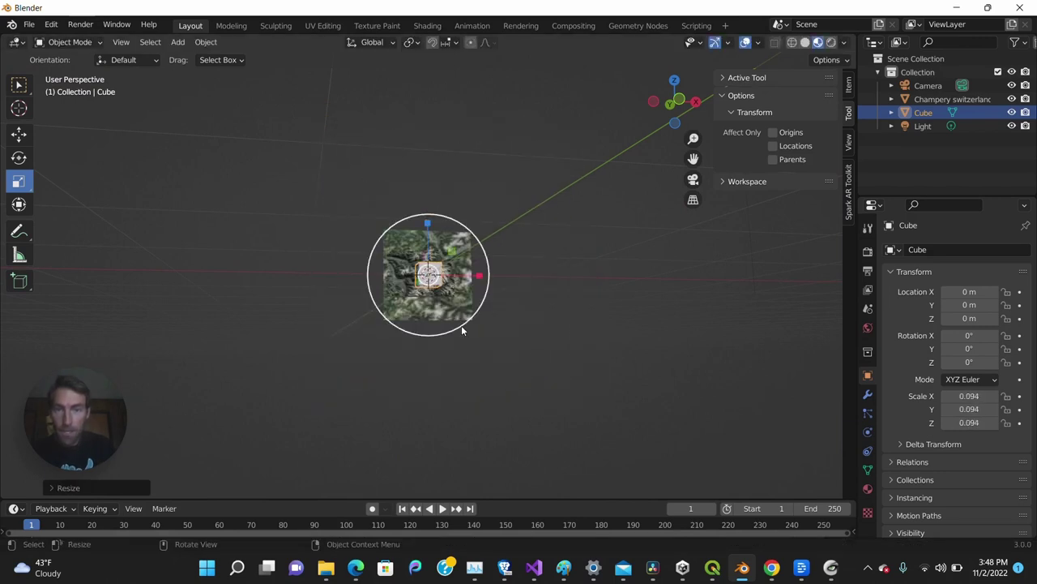
pyautogui.moveTo(463, 329); pyautogui.dragTo(481, 280, button='middle')
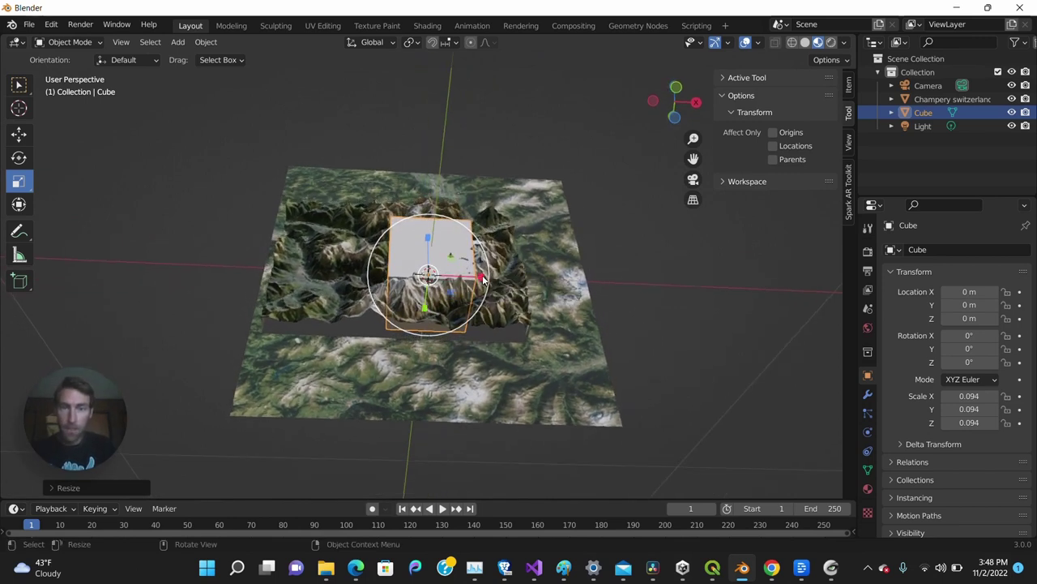
pyautogui.moveTo(482, 278); pyautogui.dragTo(658, 269)
pyautogui.moveTo(665, 289); pyautogui.dragTo(640, 337, button='middle')
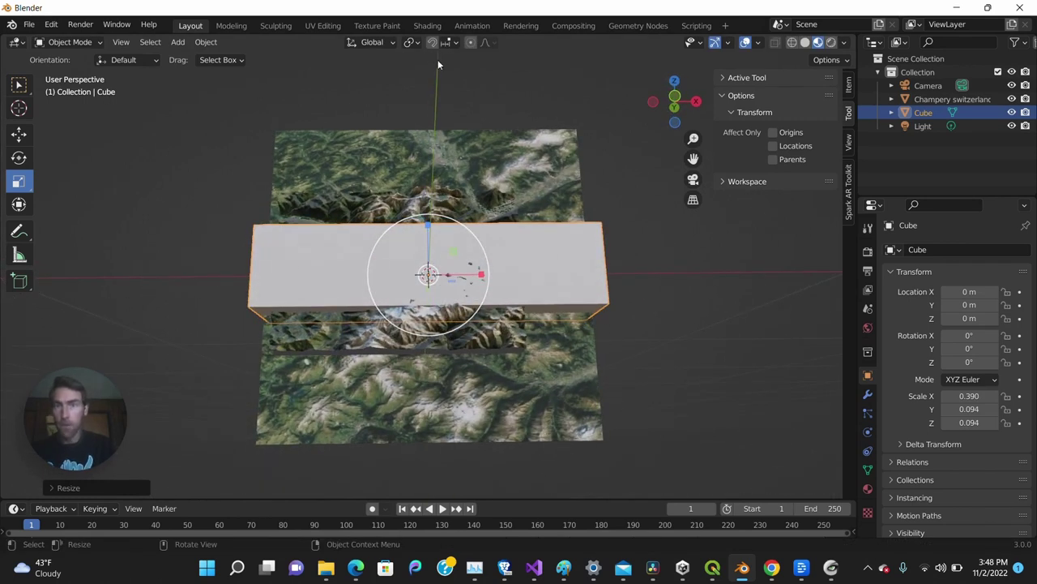
# Lower the box, raise its Z scale to 0.127, and settle it at Z -0.30139 m
pyautogui.click(19, 134)
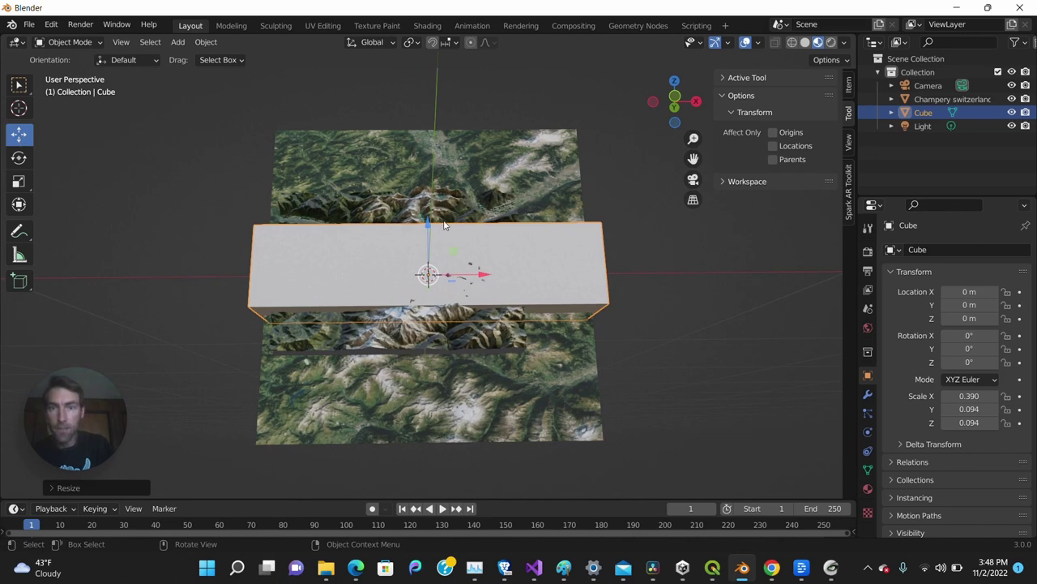
pyautogui.moveTo(427, 223); pyautogui.dragTo(417, 336)
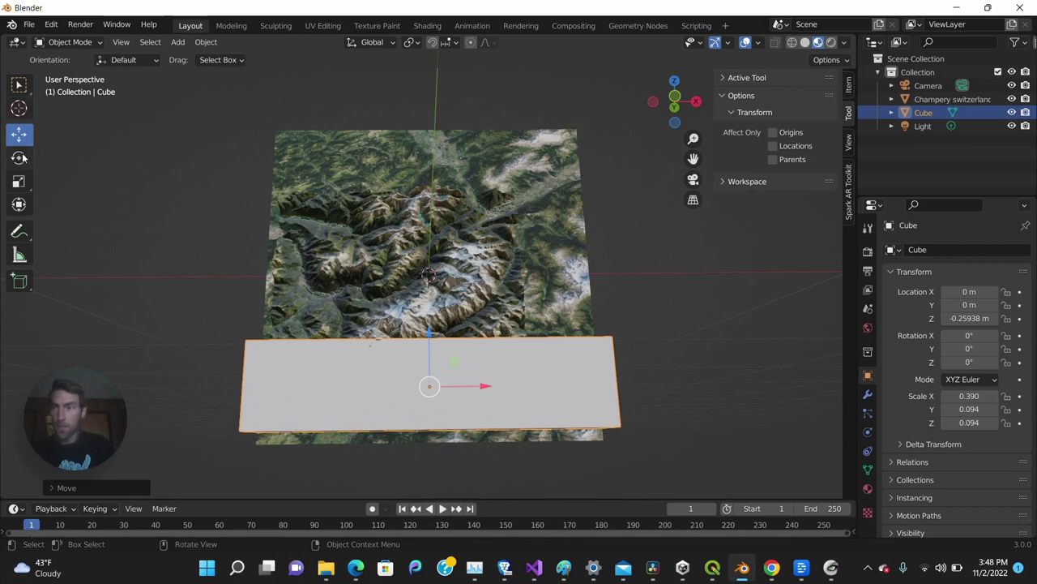
pyautogui.click(18, 180)
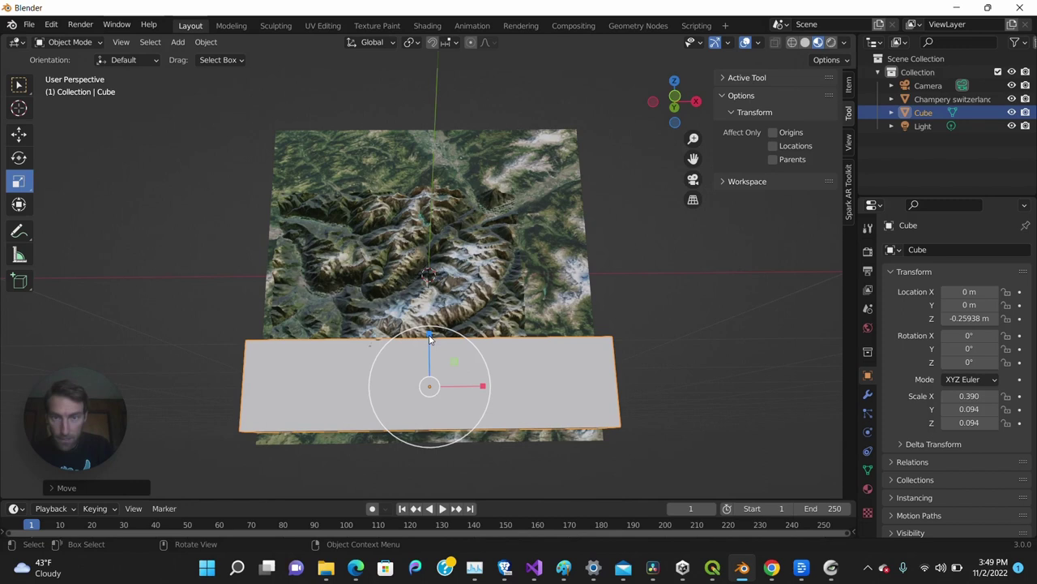
pyautogui.moveTo(428, 332); pyautogui.dragTo(420, 320)
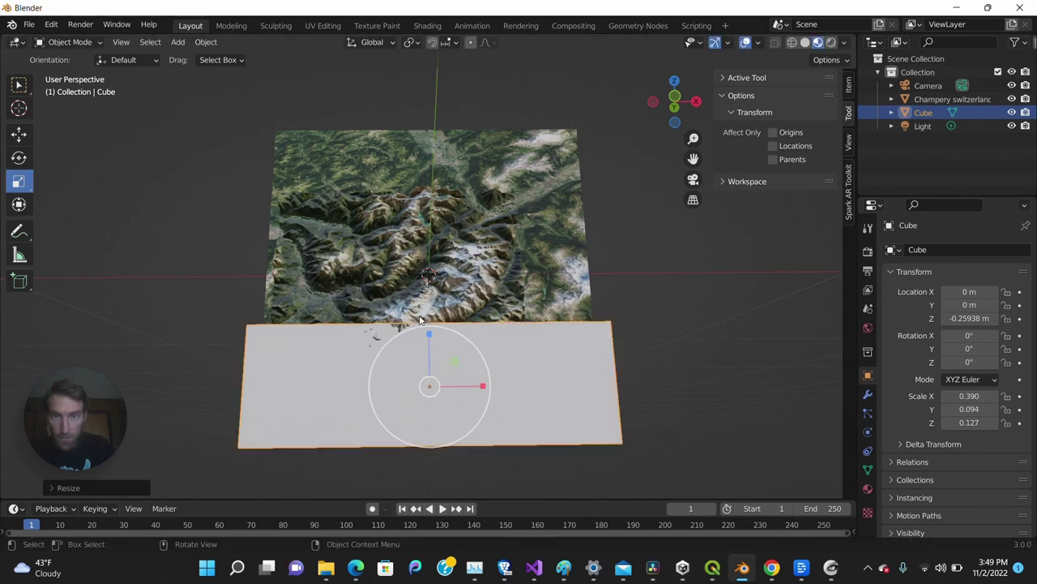
pyautogui.click(20, 135)
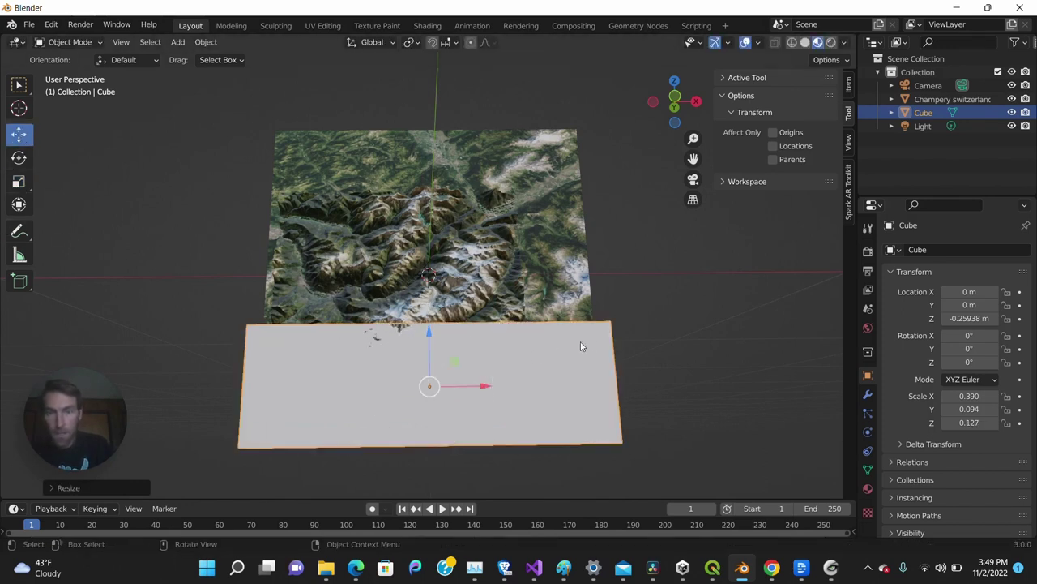
pyautogui.moveTo(581, 341); pyautogui.dragTo(408, 338, button='middle')
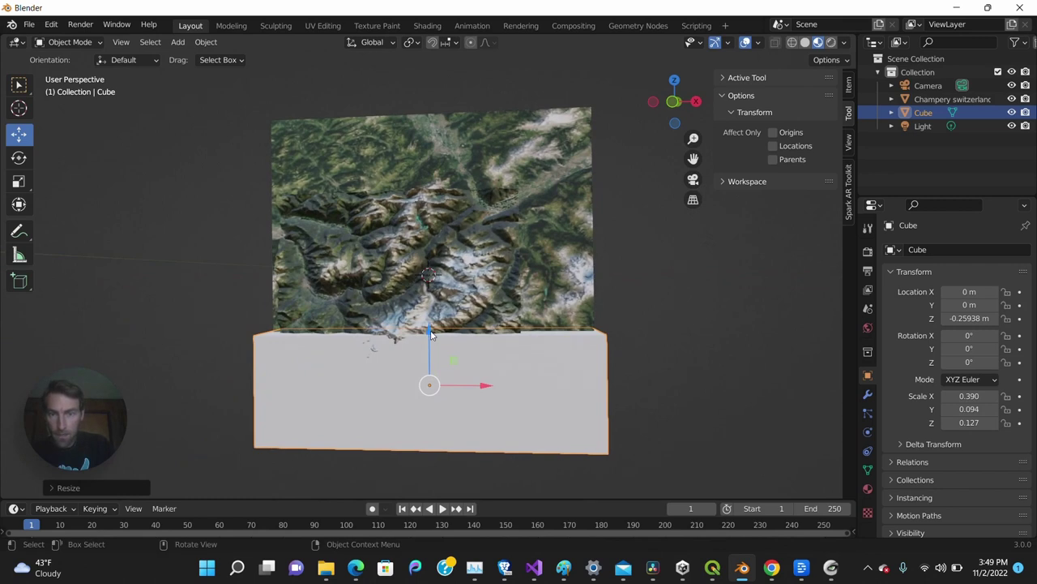
pyautogui.moveTo(431, 332)
pyautogui.mouseDown()
pyautogui.moveTo(427, 427)
pyautogui.moveTo(435, 350)
pyautogui.mouseUp()
pyautogui.moveTo(230, 440); pyautogui.dragTo(294, 390, button='middle')
pyautogui.scroll(-4, 294, 390)
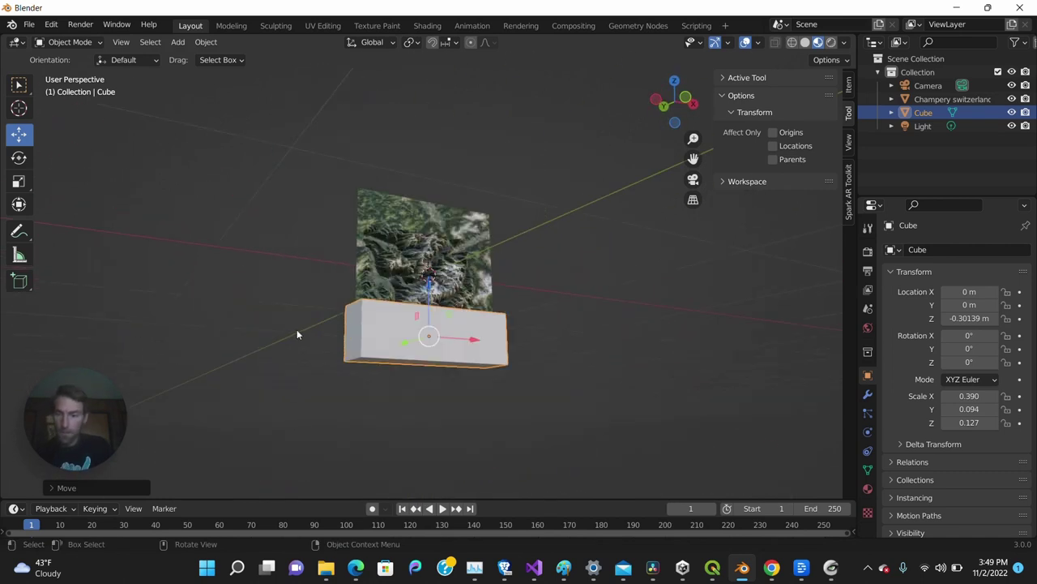
# Select the terrain and box and rotate them 180° then 90° about X
pyautogui.hotkey('ctrl', 'a')
pyautogui.click(277, 206)
pyautogui.moveTo(264, 144); pyautogui.dragTo(588, 427)
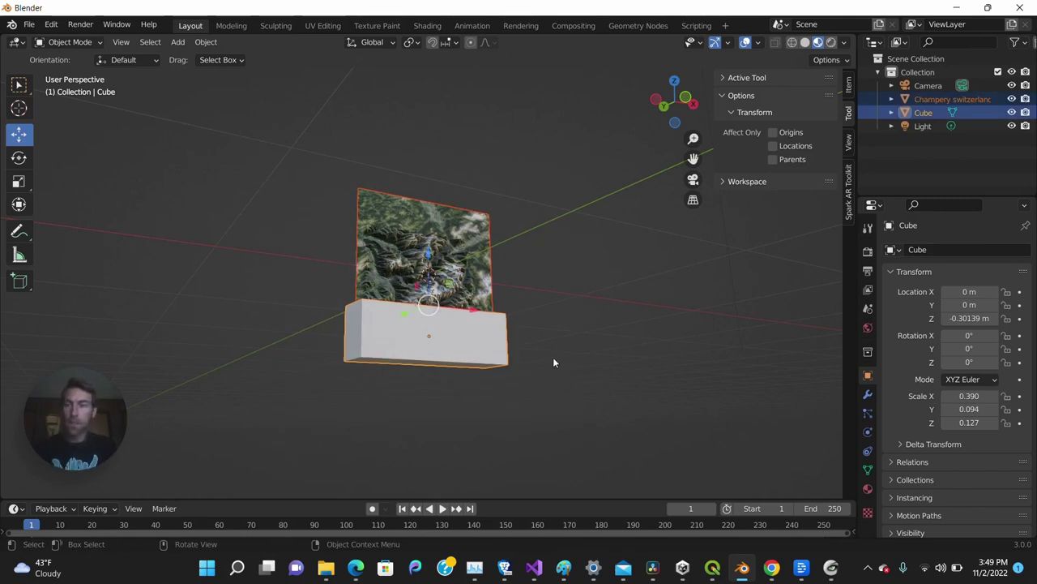
pyautogui.press('r')
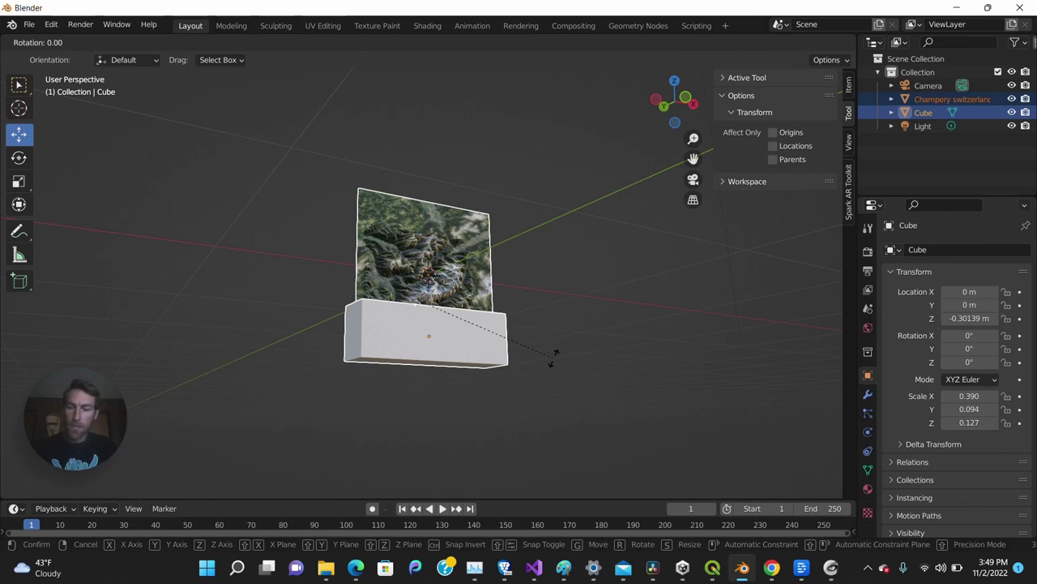
pyautogui.write('x')
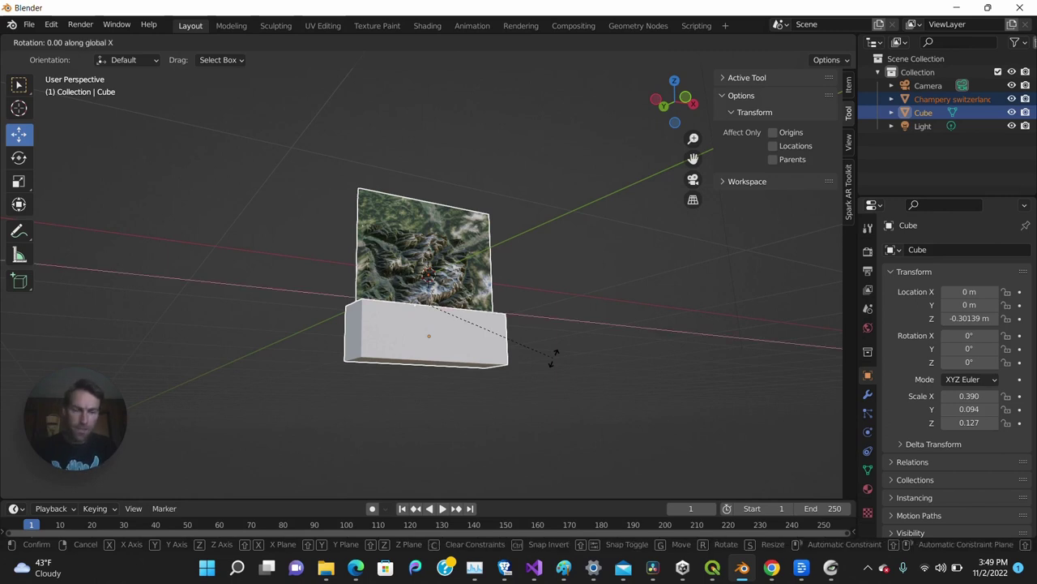
pyautogui.write('90')
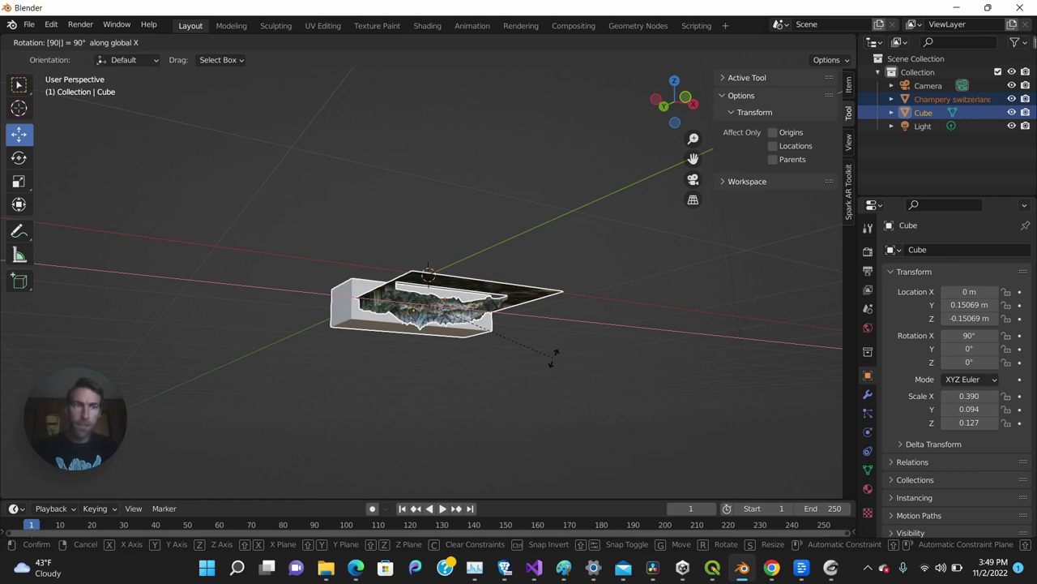
pyautogui.press('BackSpace')
pyautogui.press('BackSpace')
pyautogui.write('180')
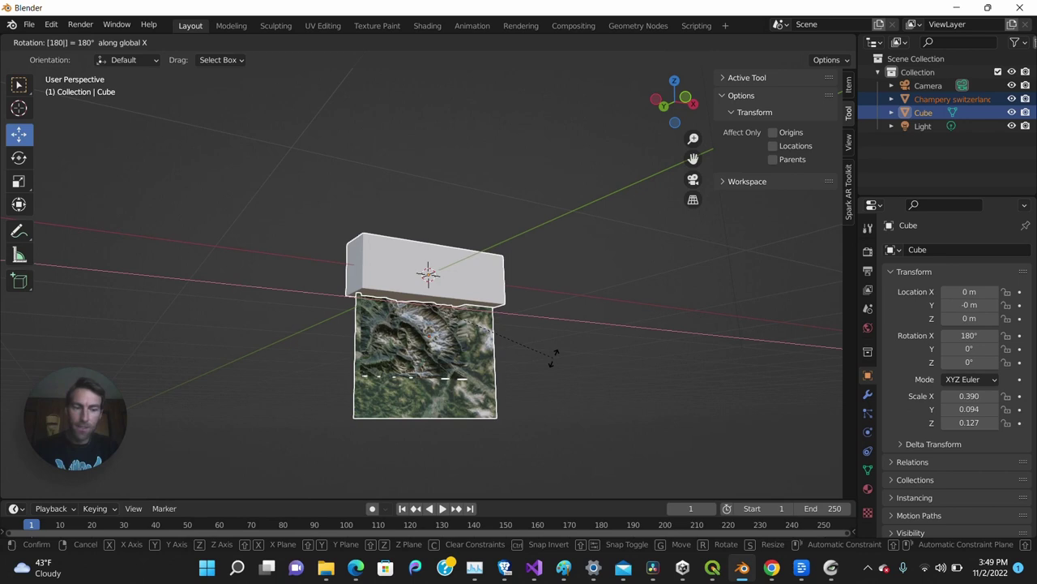
pyautogui.press('Return')
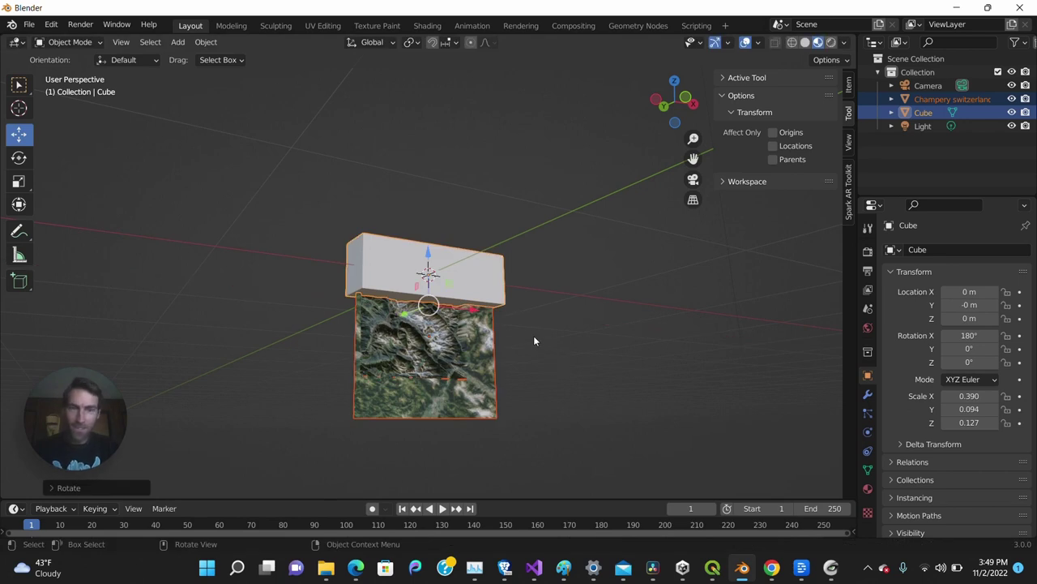
pyautogui.press('r')
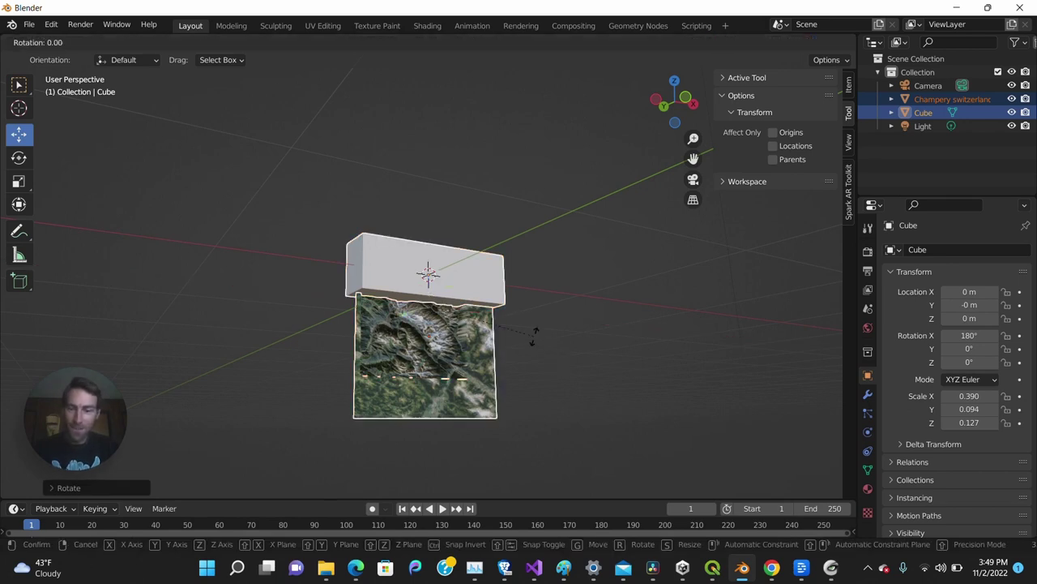
pyautogui.write('x90')
pyautogui.press('Return')
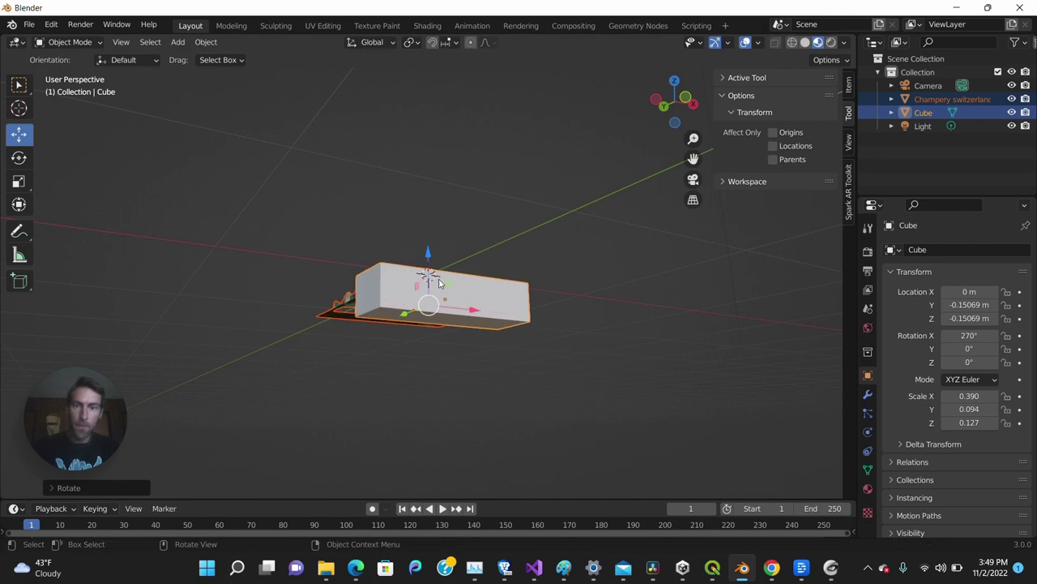
# Raise the box along Z to 0.019545 m beside the terrain's edge
pyautogui.moveTo(440, 282); pyautogui.dragTo(513, 255, button='middle')
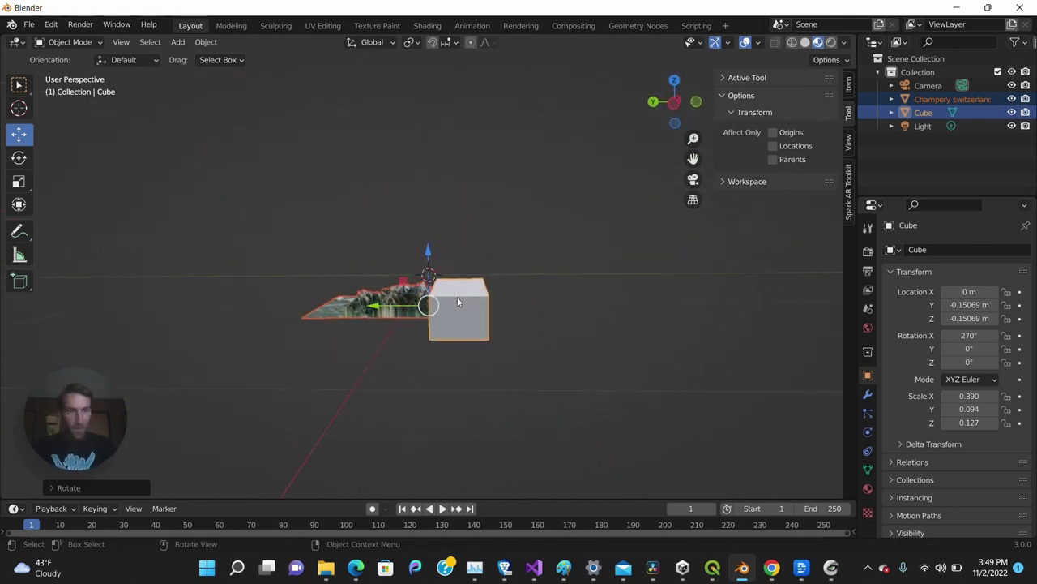
pyautogui.moveTo(425, 253); pyautogui.dragTo(423, 216)
pyautogui.moveTo(423, 216); pyautogui.dragTo(413, 321, button='middle')
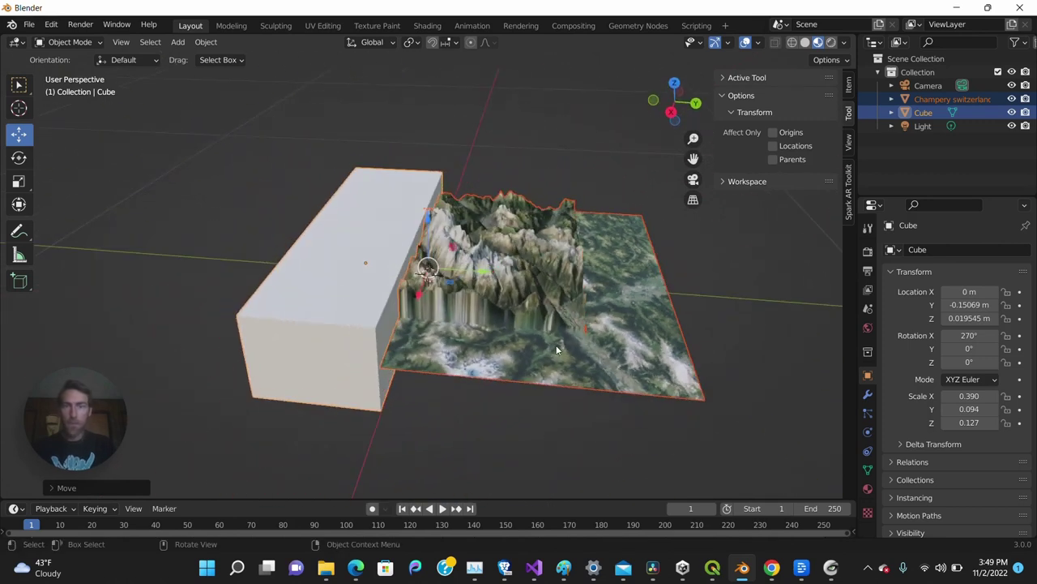
pyautogui.moveTo(671, 338); pyautogui.dragTo(349, 312, button='middle')
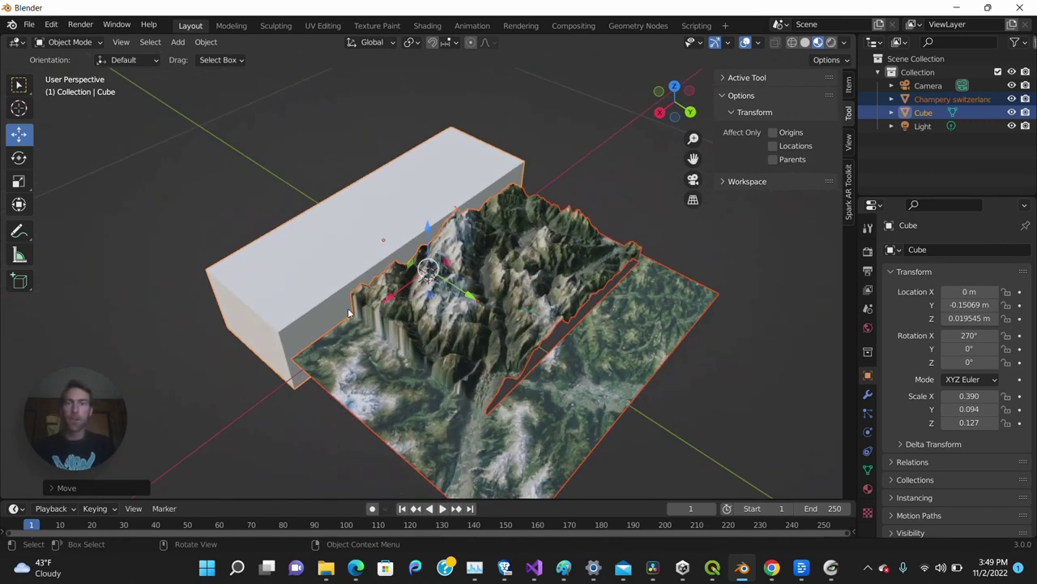
# Copy-paste the box as Cube.001 and move it along the terrain's opposite edge
pyautogui.click(276, 280)
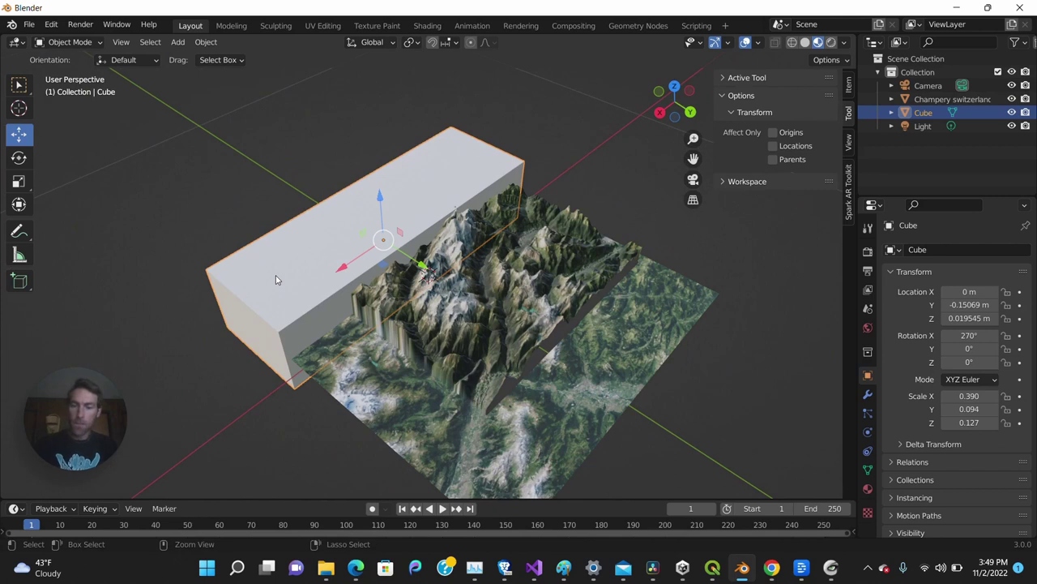
pyautogui.hotkey('ctrl', 'c')
pyautogui.hotkey('ctrl', 'v')
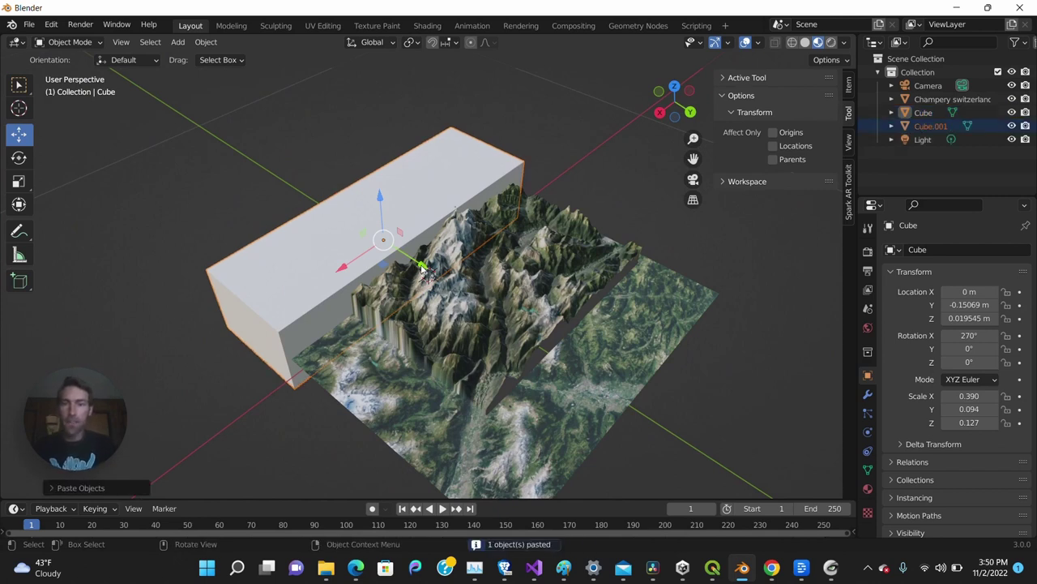
pyautogui.moveTo(423, 270); pyautogui.dragTo(629, 401)
pyautogui.moveTo(629, 400); pyautogui.dragTo(648, 359, button='middle')
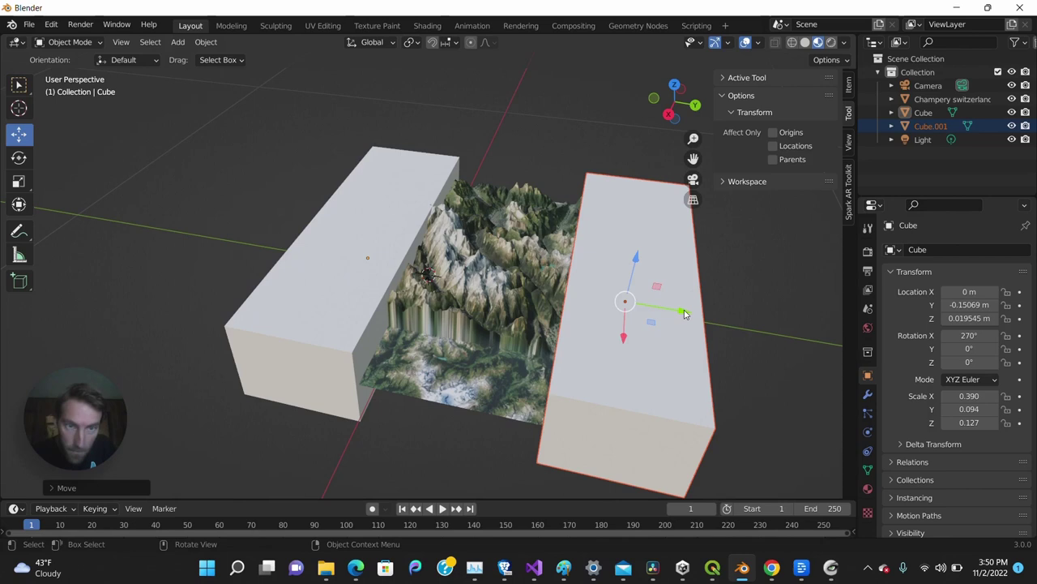
pyautogui.moveTo(683, 312); pyautogui.dragTo(676, 310)
pyautogui.moveTo(407, 330); pyautogui.dragTo(442, 330, button='middle')
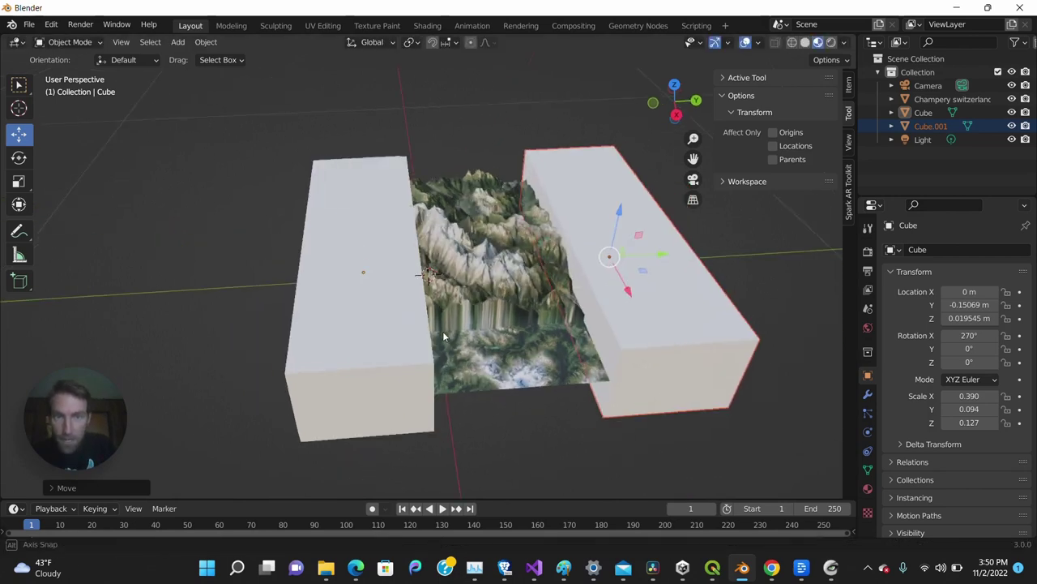
pyautogui.scroll(3, 590, 311)
pyautogui.keyDown('ctrl'); pyautogui.scroll(-5, 600, 278); pyautogui.keyUp('ctrl')
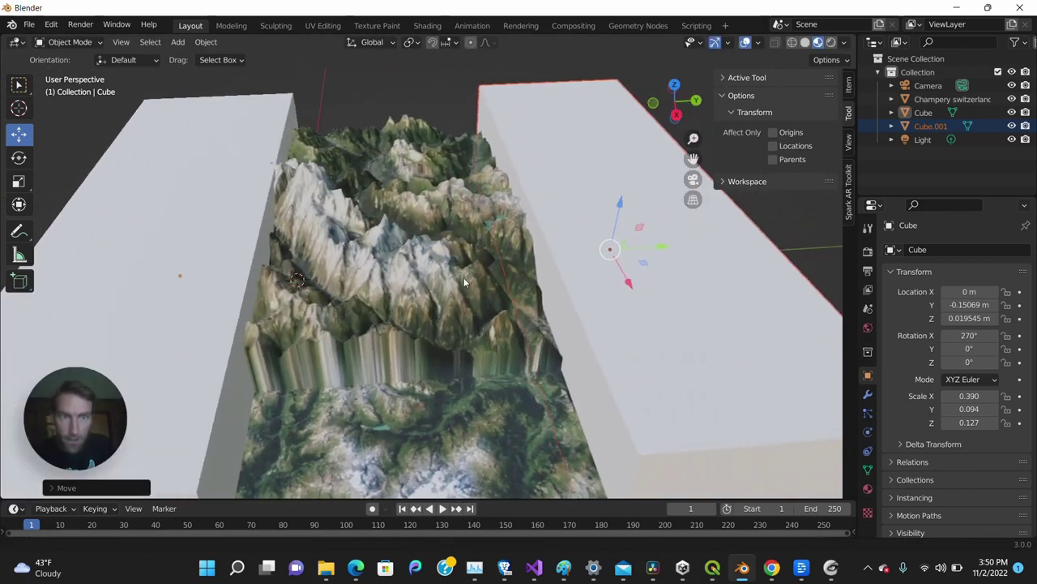
pyautogui.moveTo(657, 252); pyautogui.dragTo(679, 256)
pyautogui.moveTo(486, 221); pyautogui.dragTo(475, 277, button='middle')
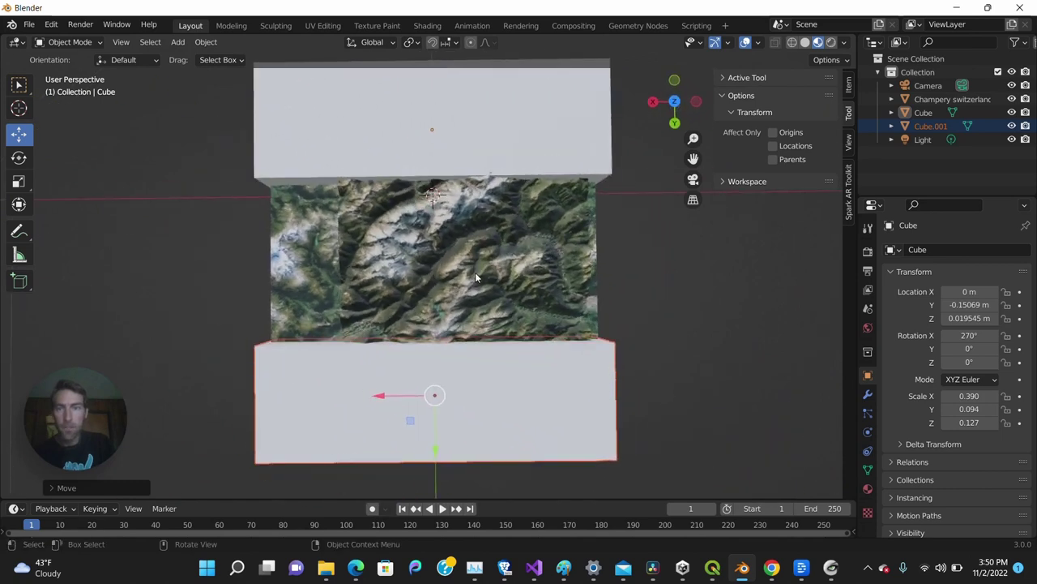
# Paste a copy of the top box and turn it 90° about Y and 90° about Z
pyautogui.click(317, 133)
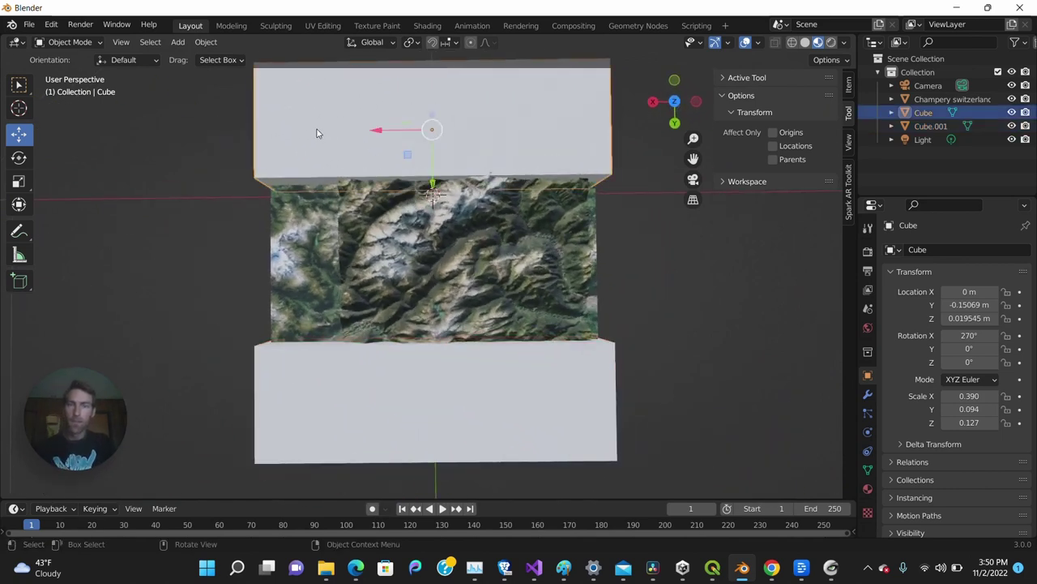
pyautogui.hotkey('ctrl', 'v')
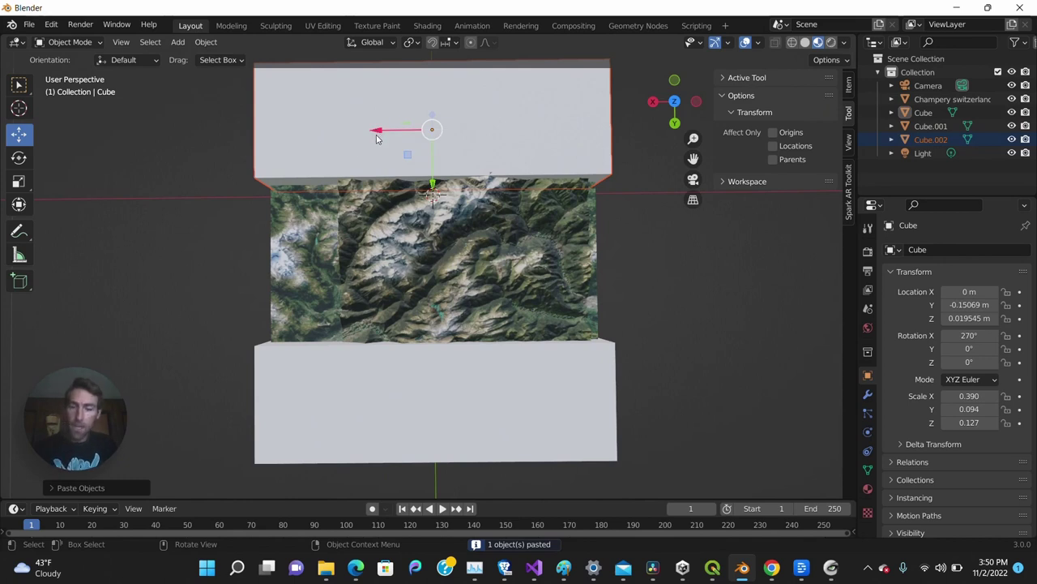
pyautogui.press('r')
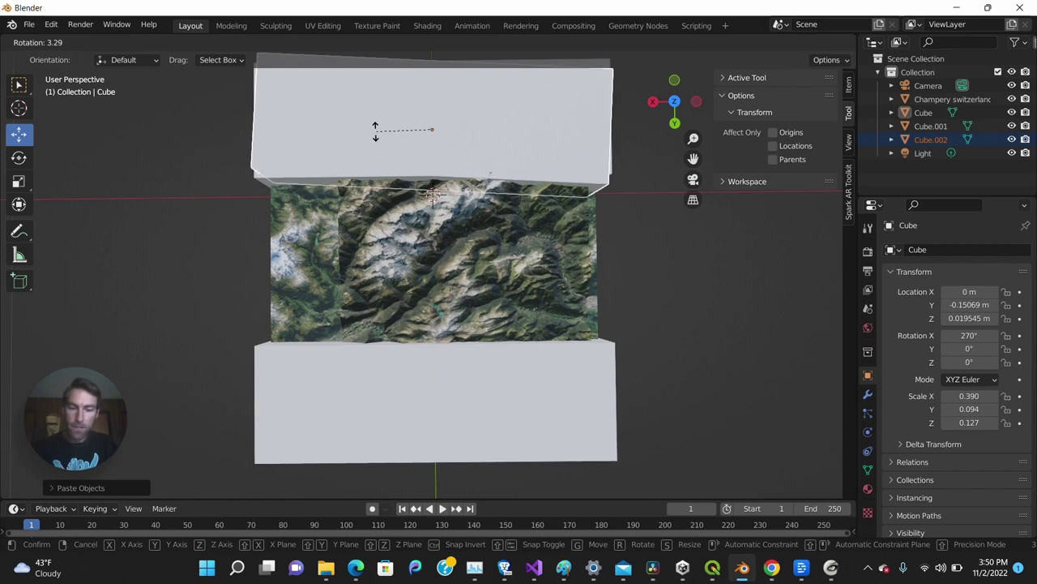
pyautogui.write('y')
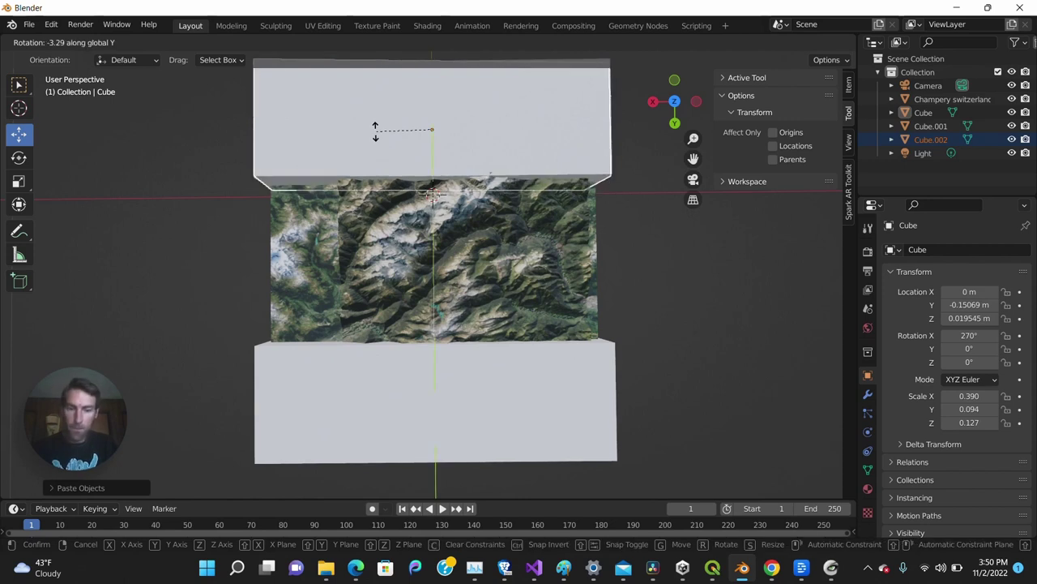
pyautogui.write('90')
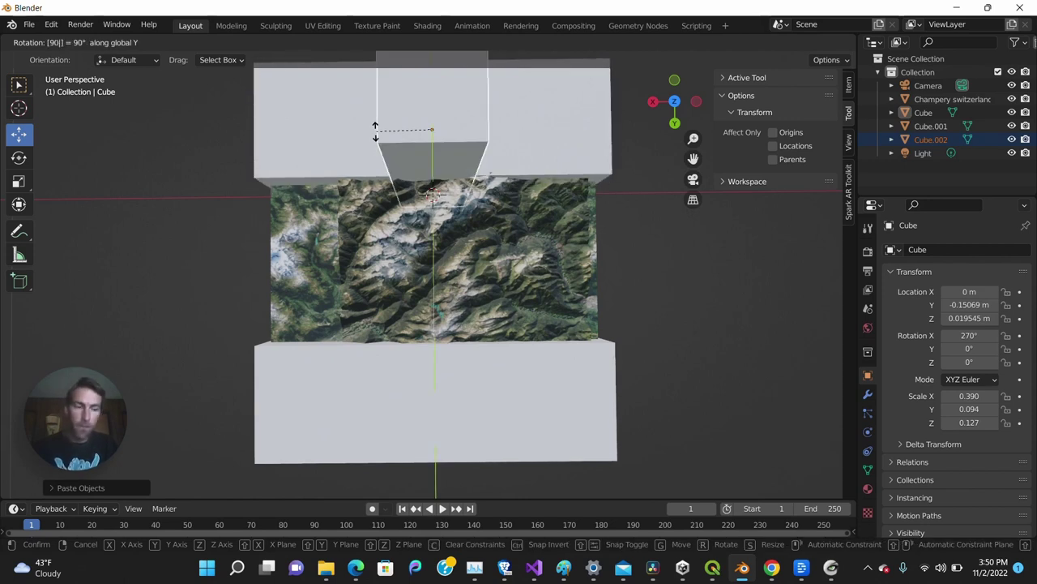
pyautogui.press('Return')
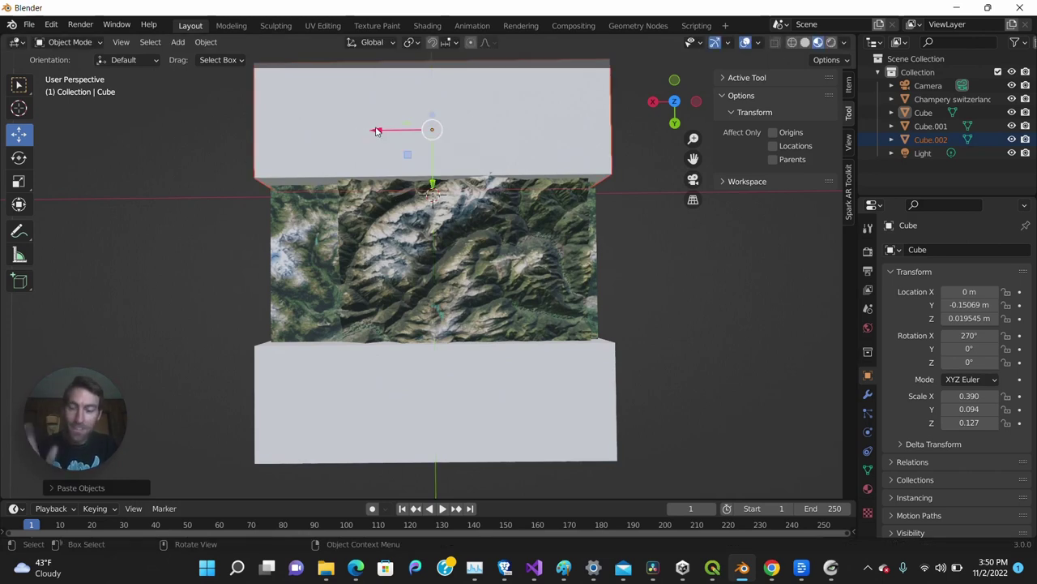
pyautogui.press('r')
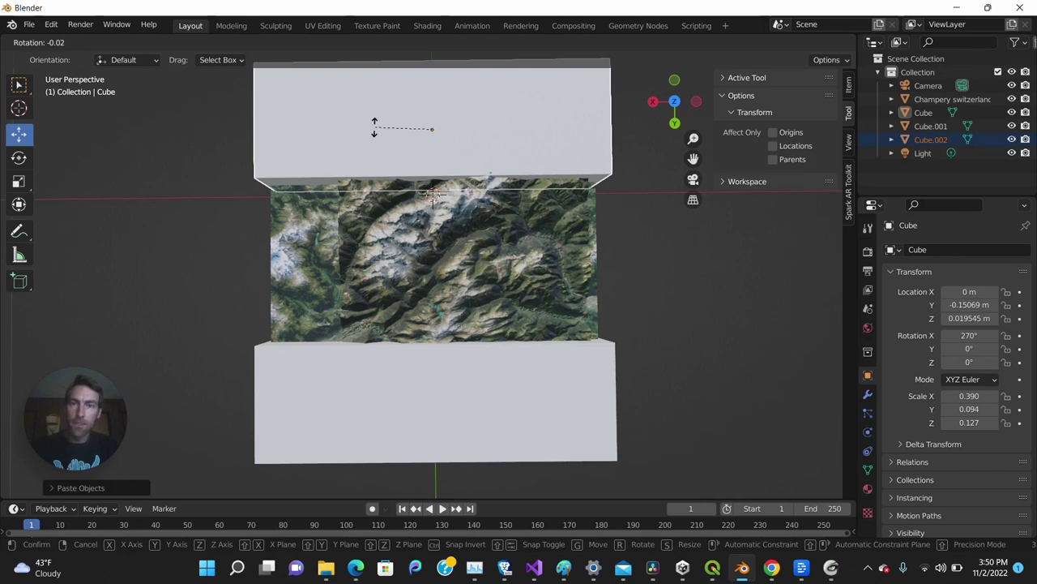
pyautogui.write('z')
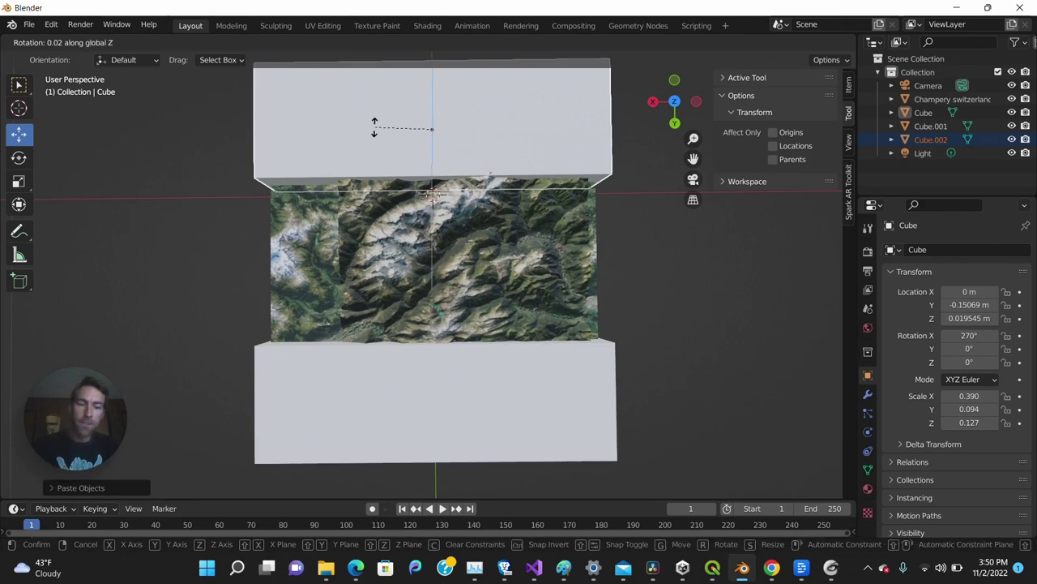
pyautogui.write('90')
pyautogui.press('Return')
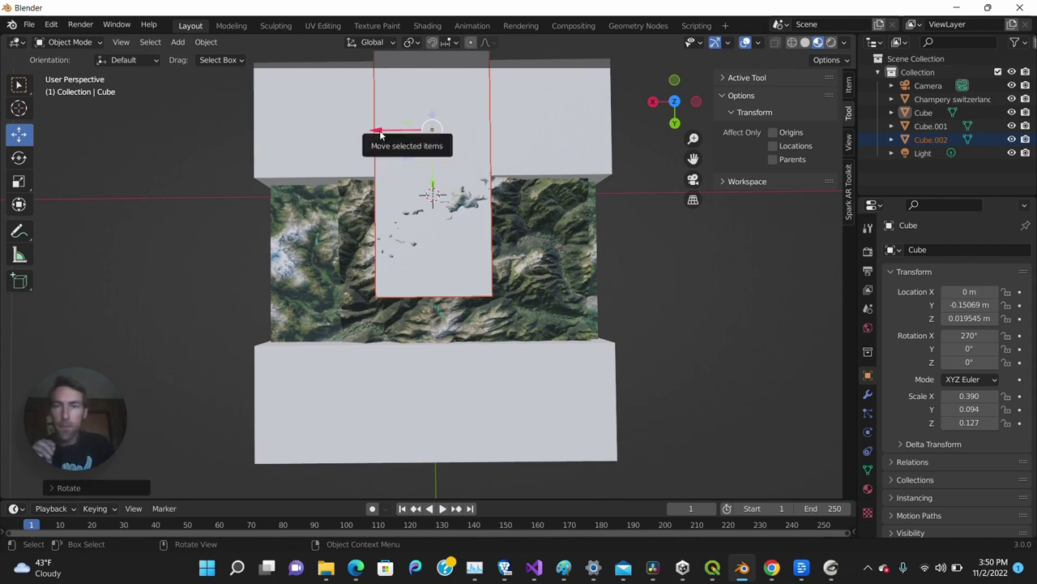
# Move the turned copy left and down to form a wall beside the terrain
pyautogui.moveTo(378, 130); pyautogui.dragTo(232, 130)
pyautogui.moveTo(248, 159); pyautogui.dragTo(328, 229, button='middle')
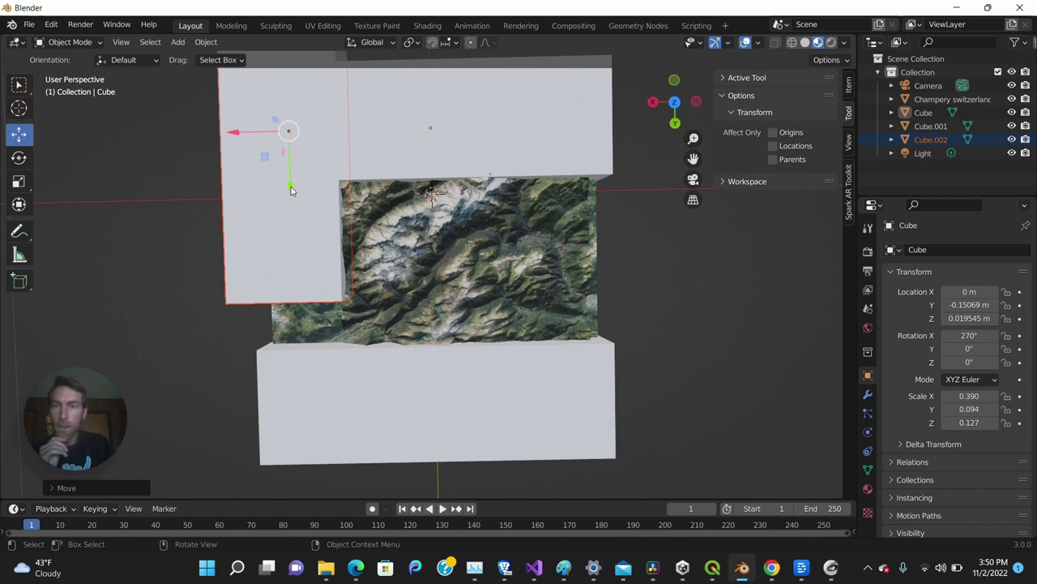
pyautogui.moveTo(292, 189); pyautogui.dragTo(299, 329)
pyautogui.moveTo(330, 280); pyautogui.dragTo(397, 185, button='middle')
pyautogui.scroll(-2, 340, 203)
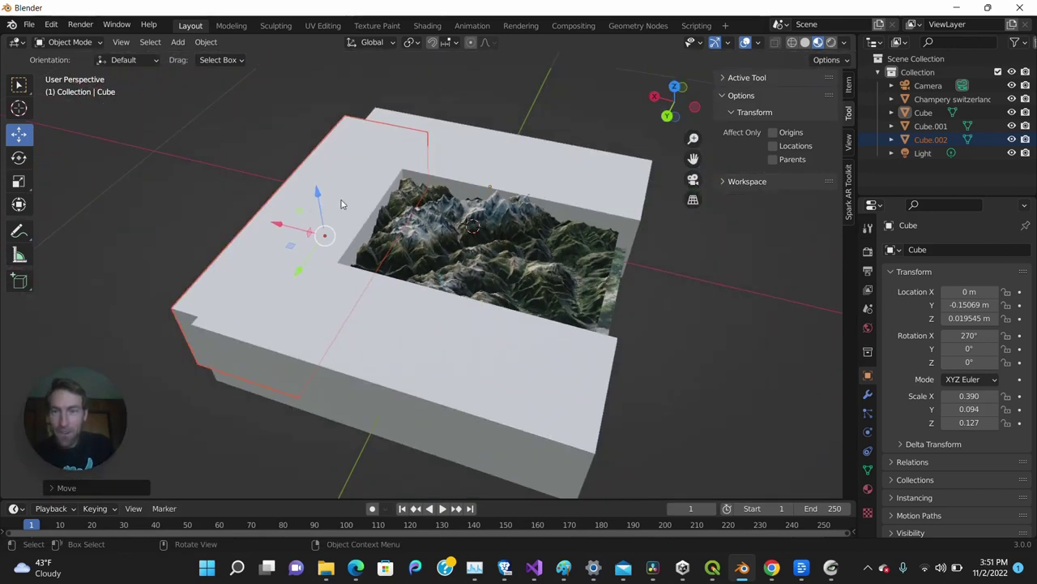
pyautogui.scroll(-1, 341, 204)
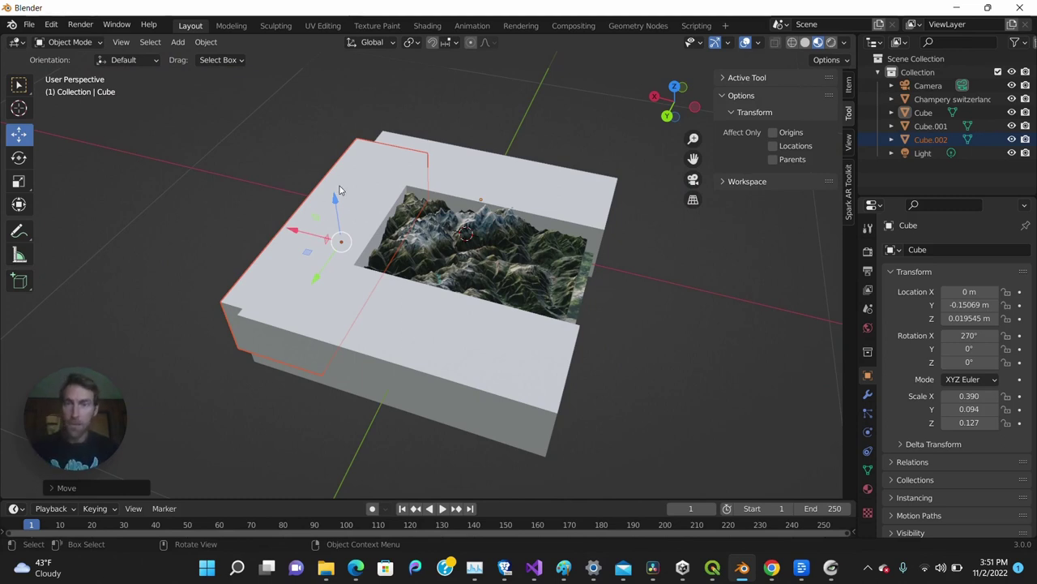
# Copy the left wall box and slide the copy to the terrain's right side
pyautogui.click(364, 174)
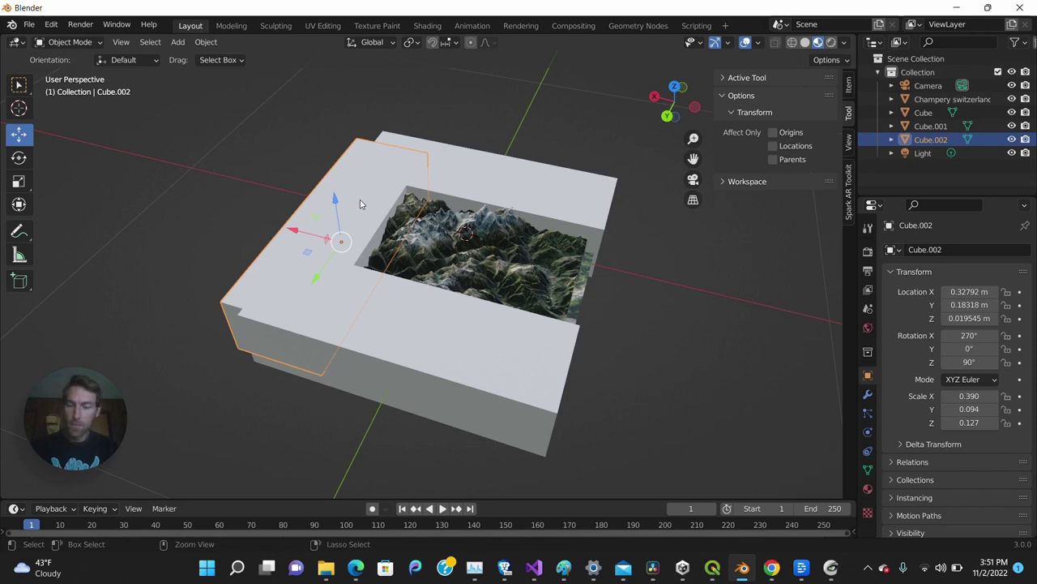
pyautogui.hotkey('ctrl', 'c')
pyautogui.hotkey('ctrl', 'v')
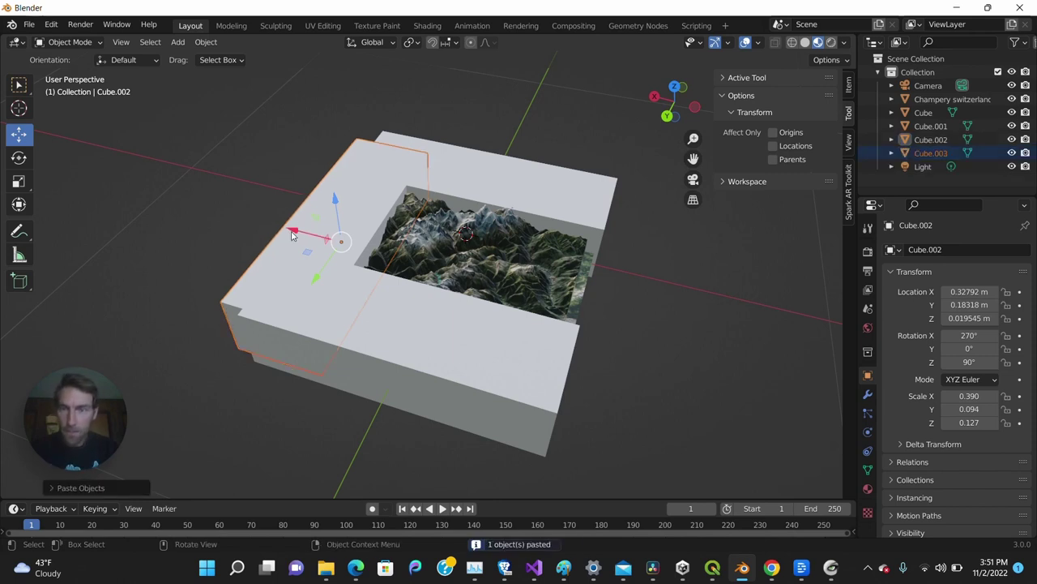
pyautogui.moveTo(293, 232); pyautogui.dragTo(564, 328)
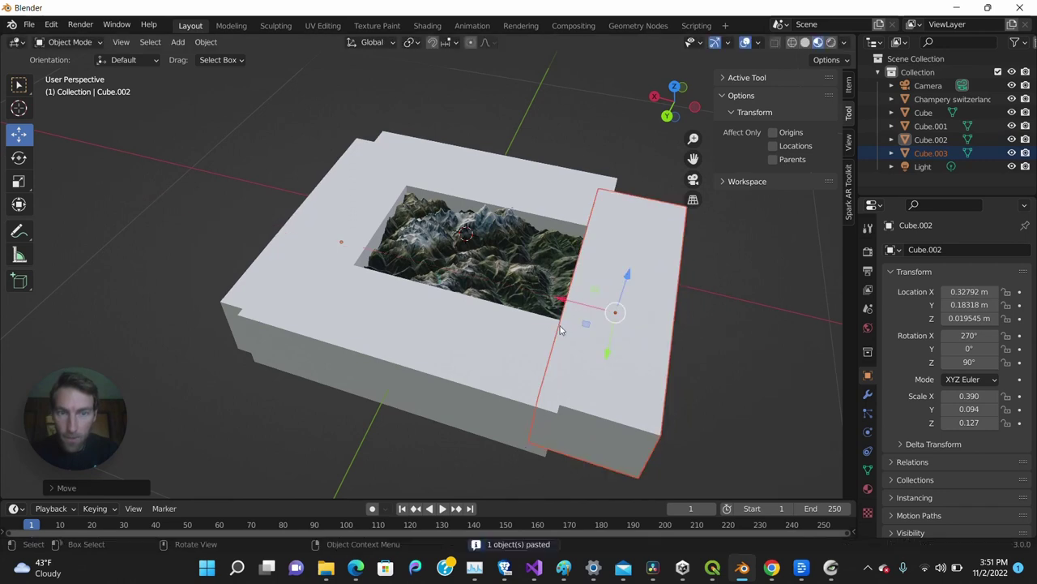
pyautogui.moveTo(565, 327); pyautogui.dragTo(542, 218, button='middle')
pyautogui.scroll(5, 566, 274)
pyautogui.scroll(-4, 566, 274)
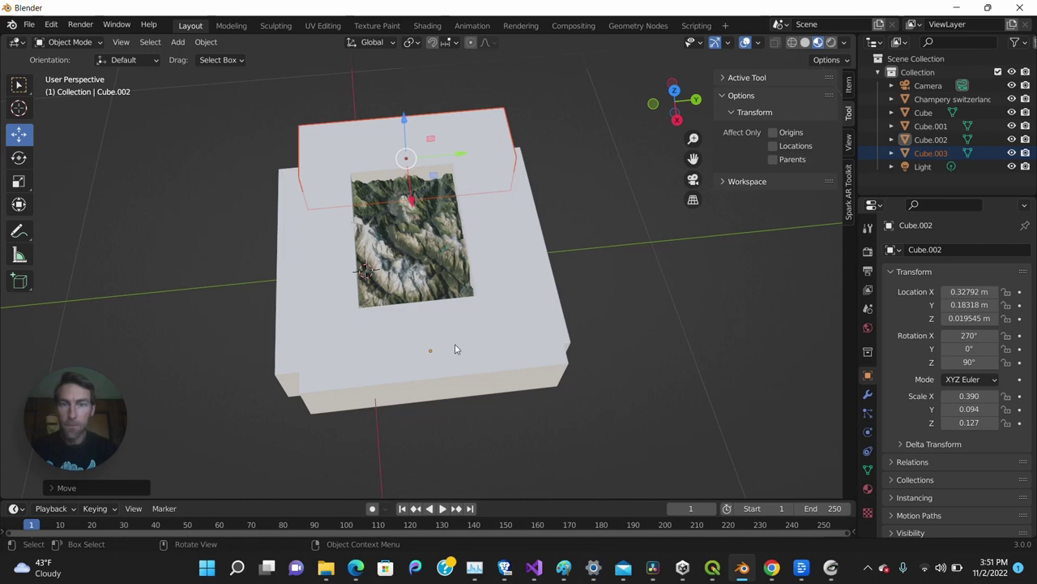
pyautogui.moveTo(454, 348)
pyautogui.mouseDown(button='middle')
pyautogui.moveTo(532, 363)
pyautogui.moveTo(485, 387)
pyautogui.moveTo(440, 380)
pyautogui.moveTo(454, 353)
pyautogui.mouseUp(button='middle')
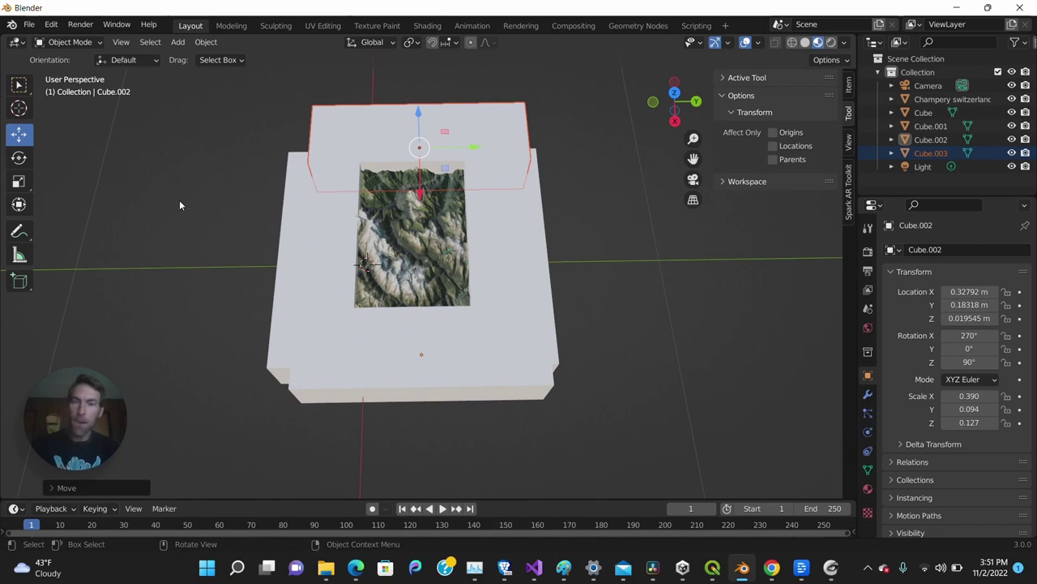
pyautogui.click(315, 203)
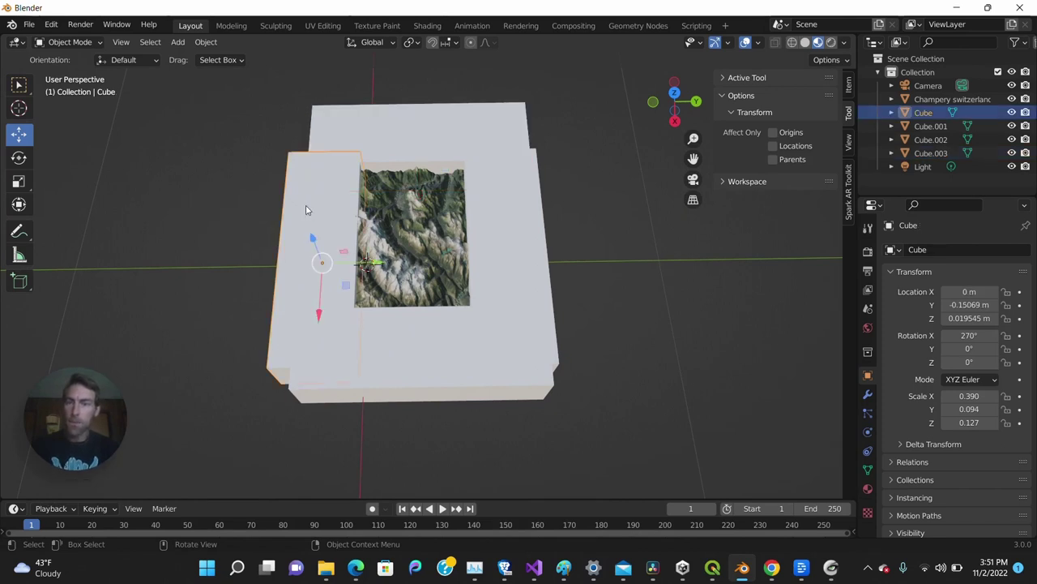
pyautogui.press('r')
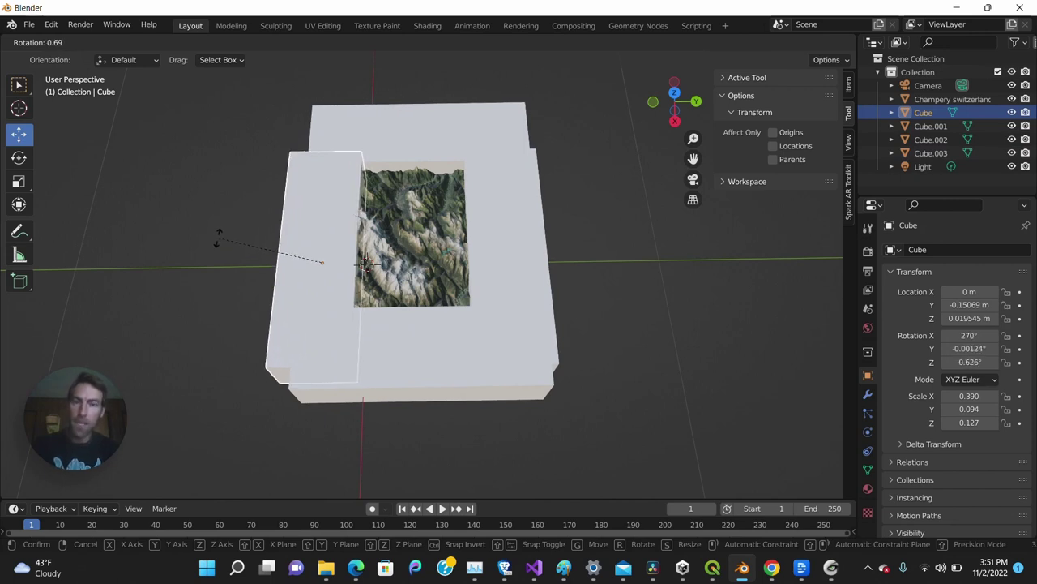
pyautogui.press('y')
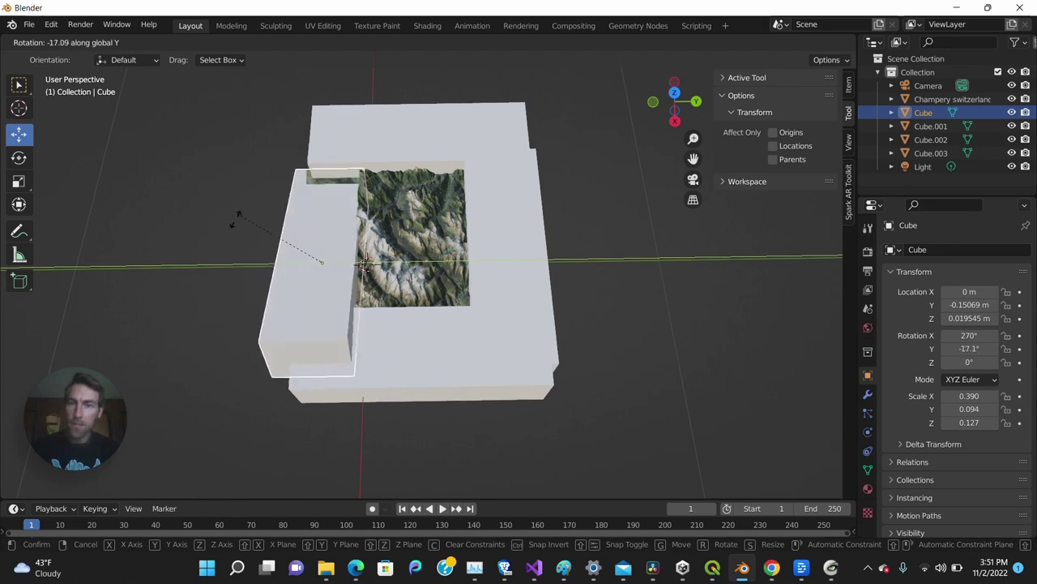
pyautogui.write('75')
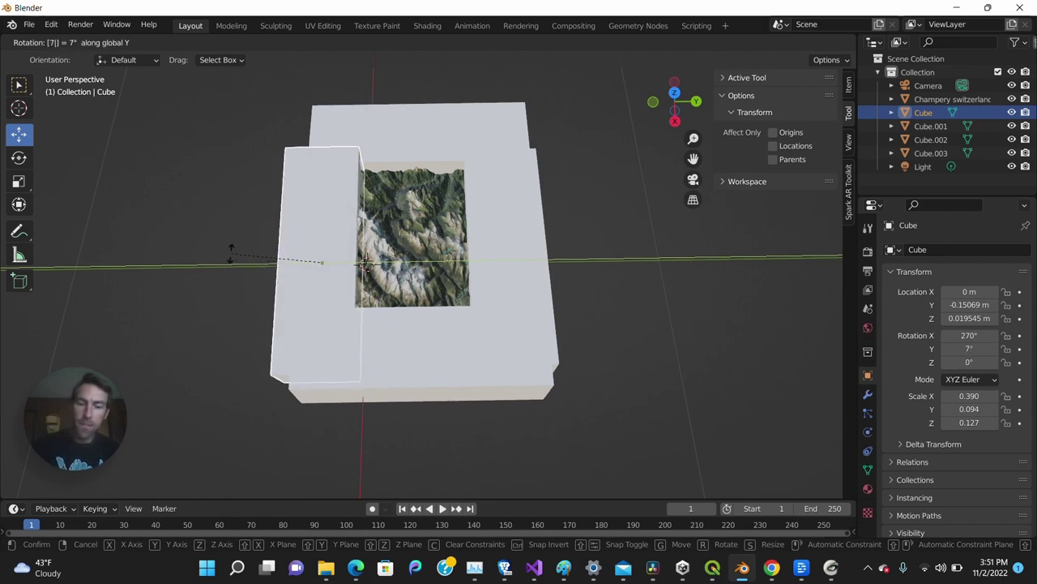
pyautogui.press('y')
pyautogui.press('y')
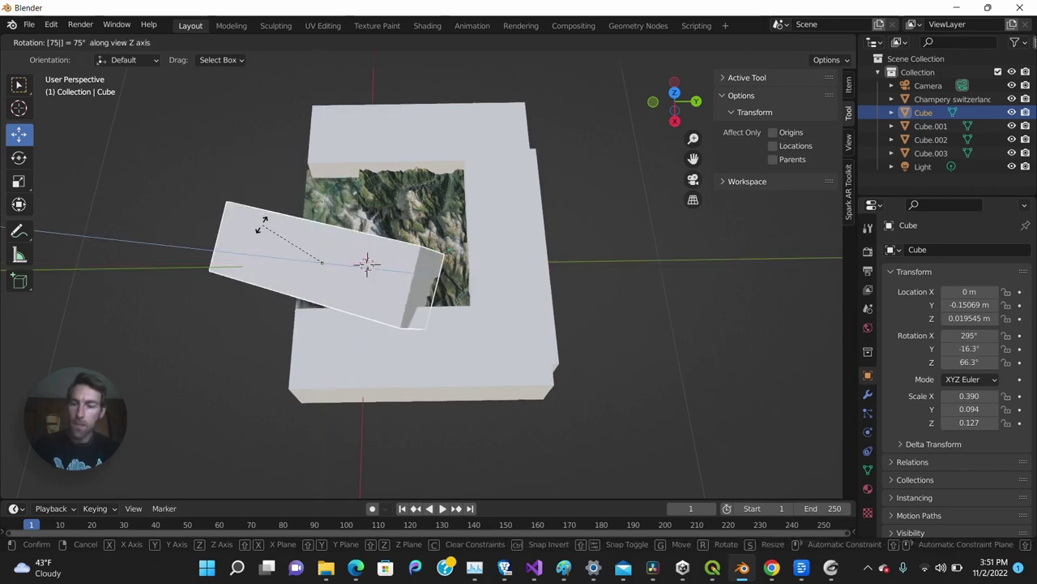
pyautogui.press('Escape')
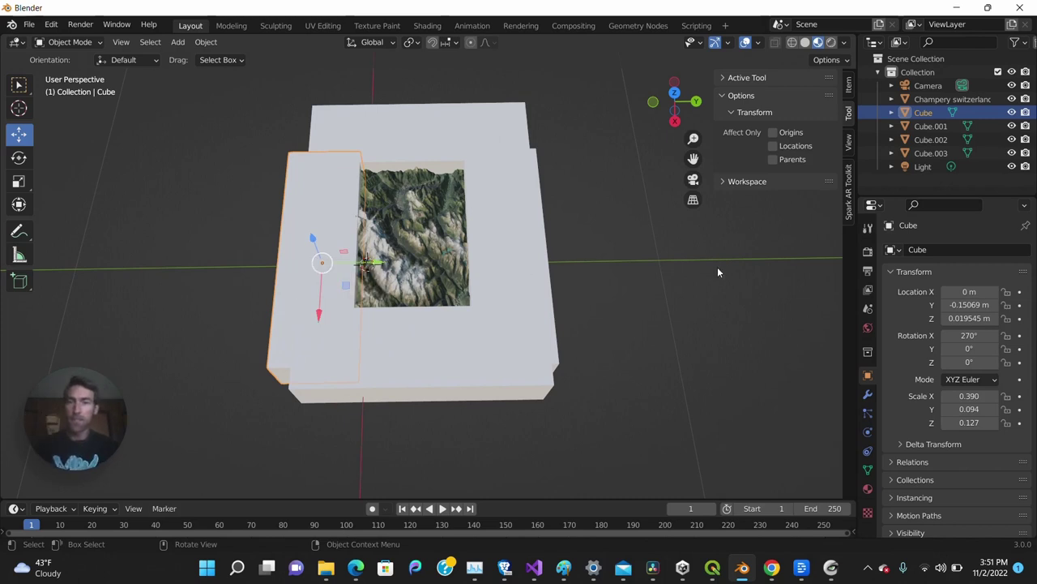
# Add a Boolean modifier (Difference, Exact) to Cube, leaving its cutting object empty
pyautogui.moveTo(600, 287); pyautogui.dragTo(556, 243, button='middle')
pyautogui.scroll(4, 525, 283)
pyautogui.moveTo(525, 283); pyautogui.dragTo(468, 308, button='middle')
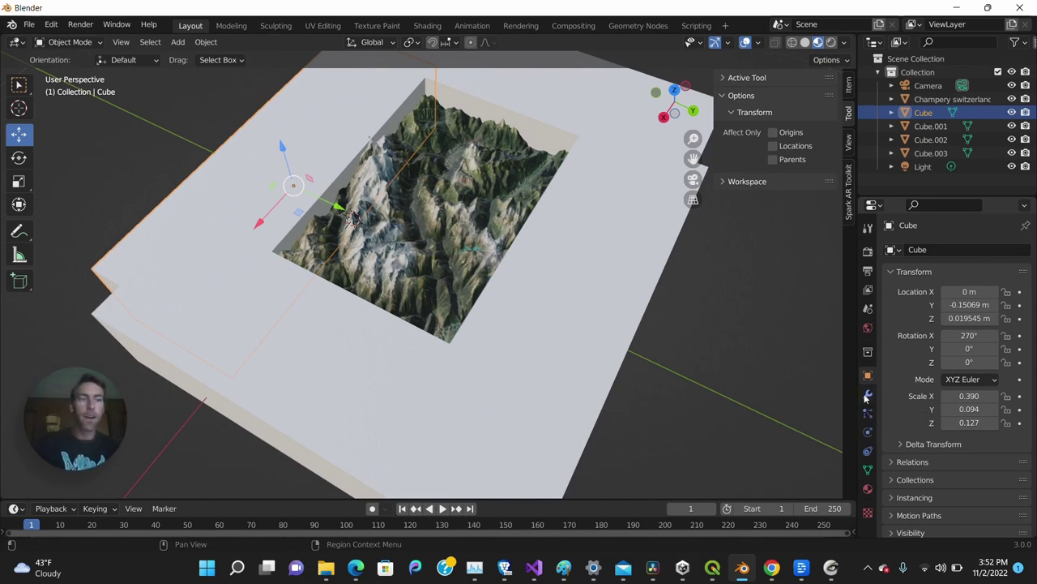
pyautogui.click(868, 396)
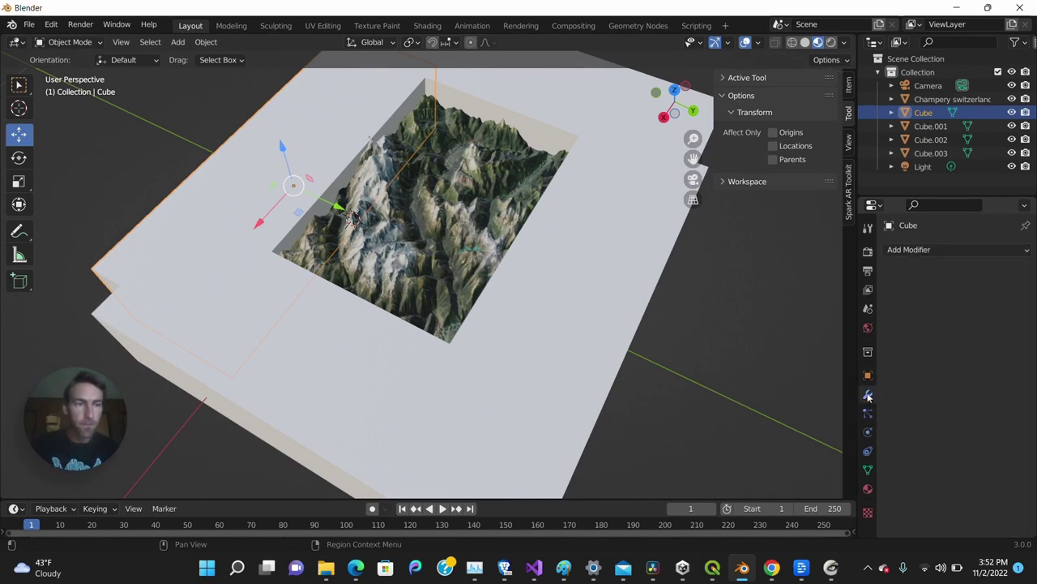
pyautogui.click(934, 250)
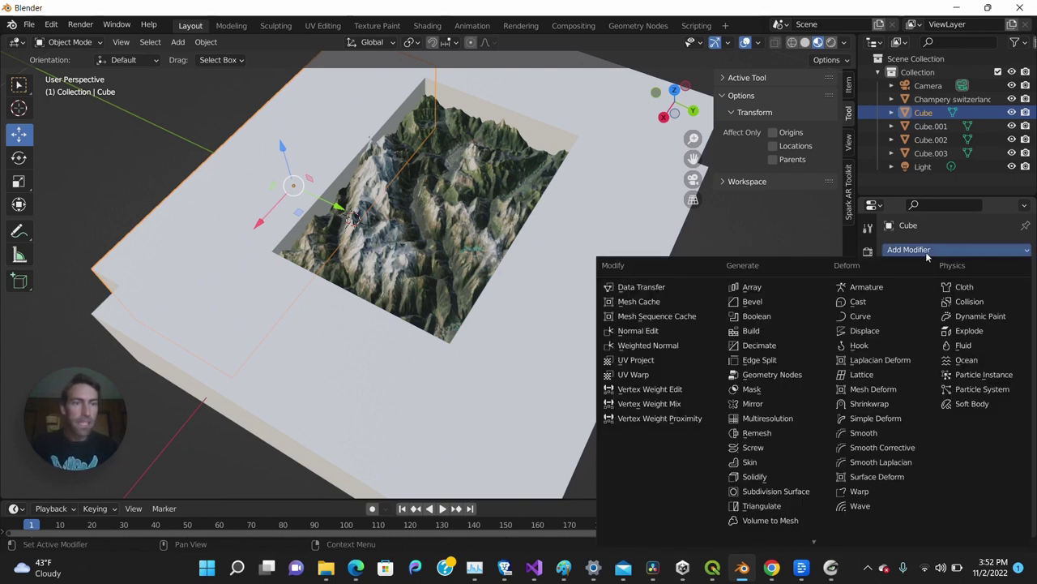
pyautogui.click(758, 317)
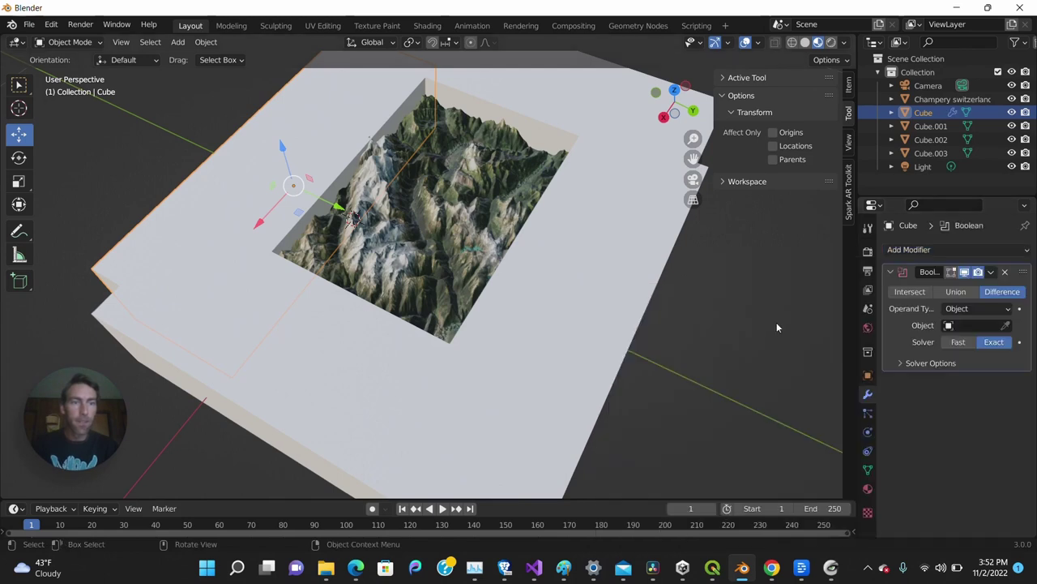
pyautogui.scroll(-5, 787, 325)
pyautogui.moveTo(658, 331); pyautogui.dragTo(636, 312, button='middle')
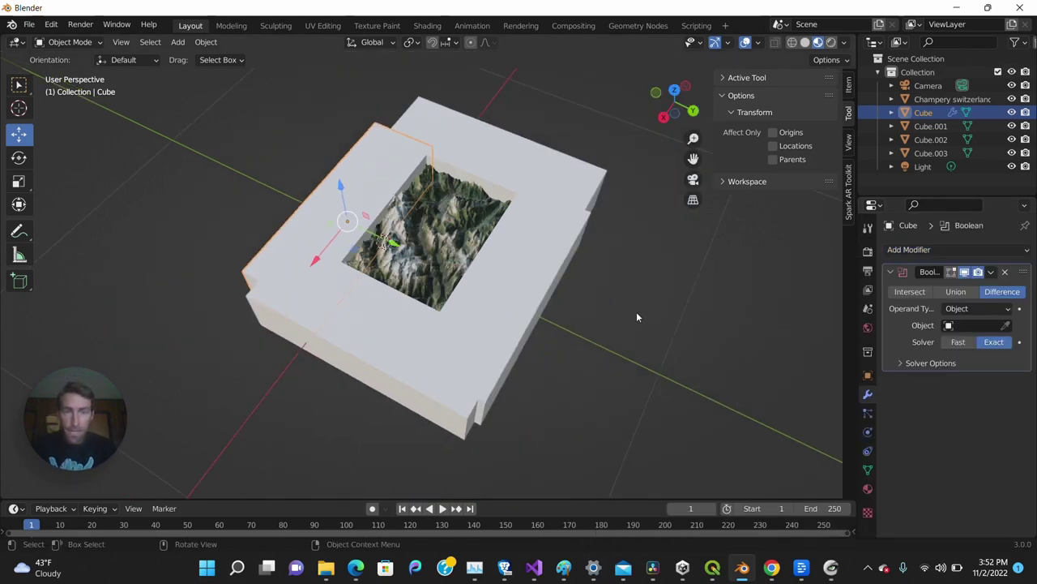
pyautogui.moveTo(556, 301); pyautogui.dragTo(624, 300, button='middle')
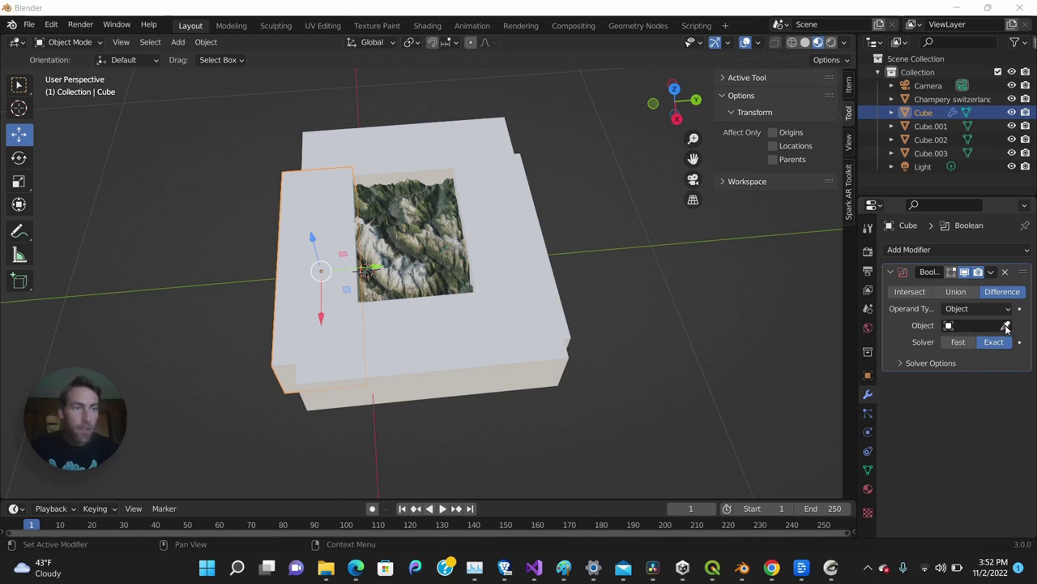
pyautogui.click(602, 240)
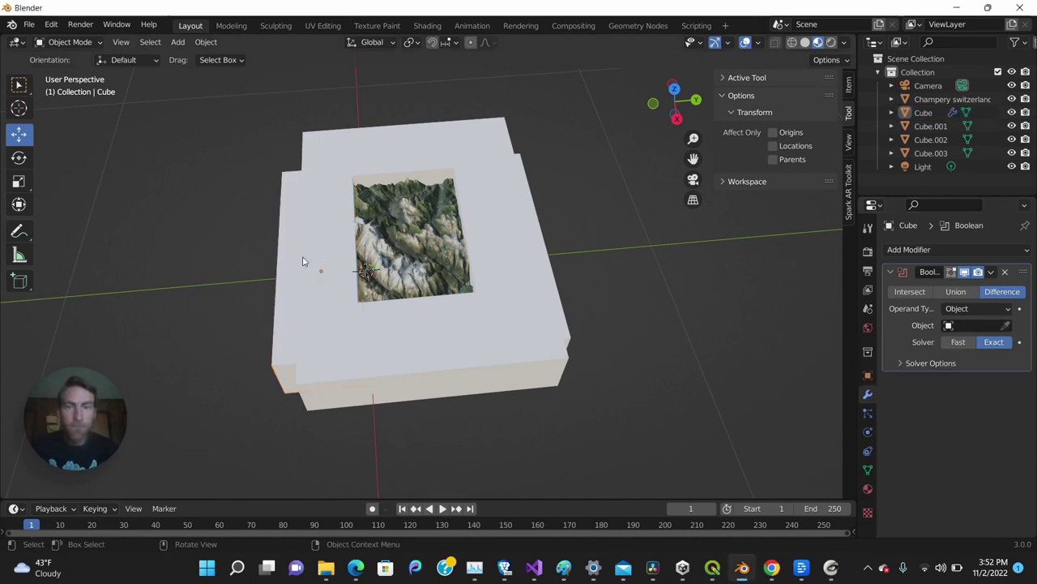
# Give the Champery terrain a Boolean cut against Cube.001 and apply it
pyautogui.click(419, 247)
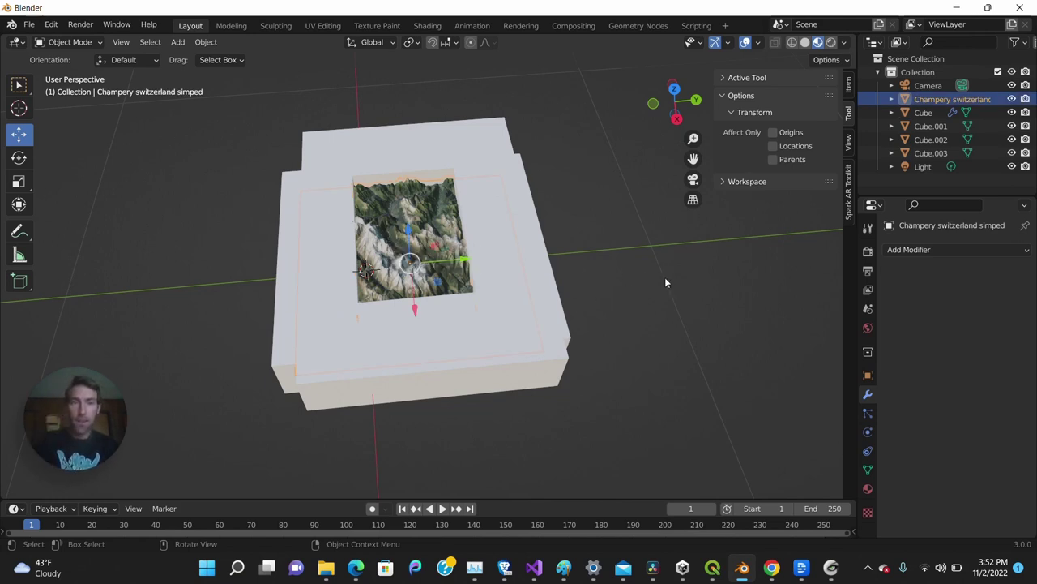
pyautogui.click(966, 251)
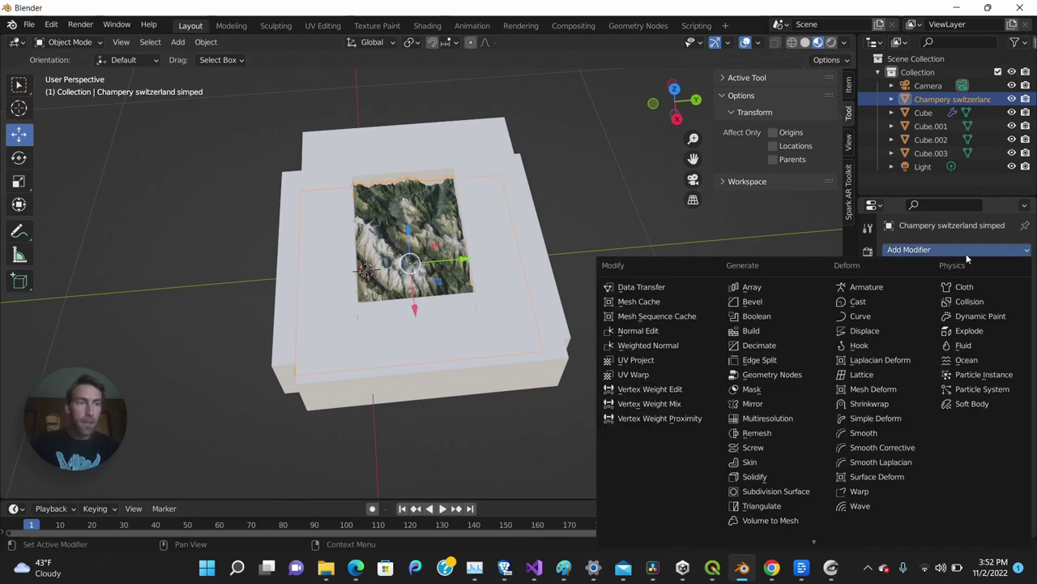
pyautogui.click(755, 318)
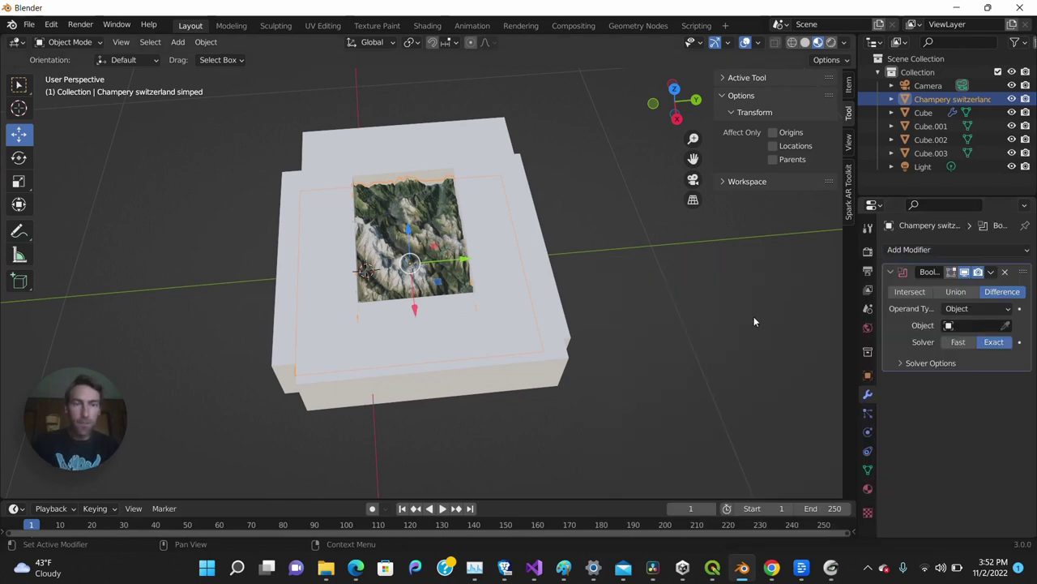
pyautogui.click(1005, 327)
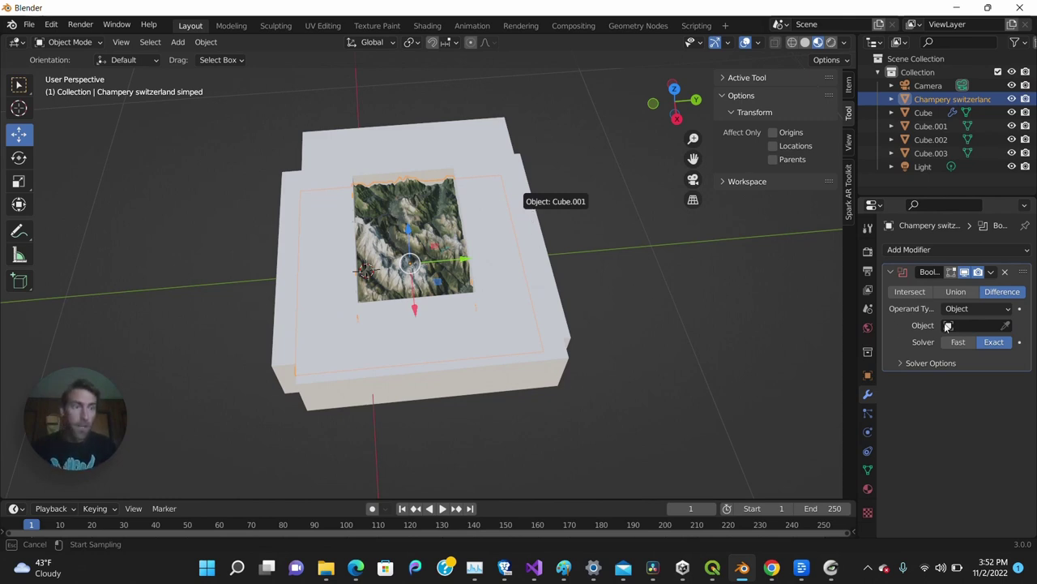
pyautogui.click(611, 430)
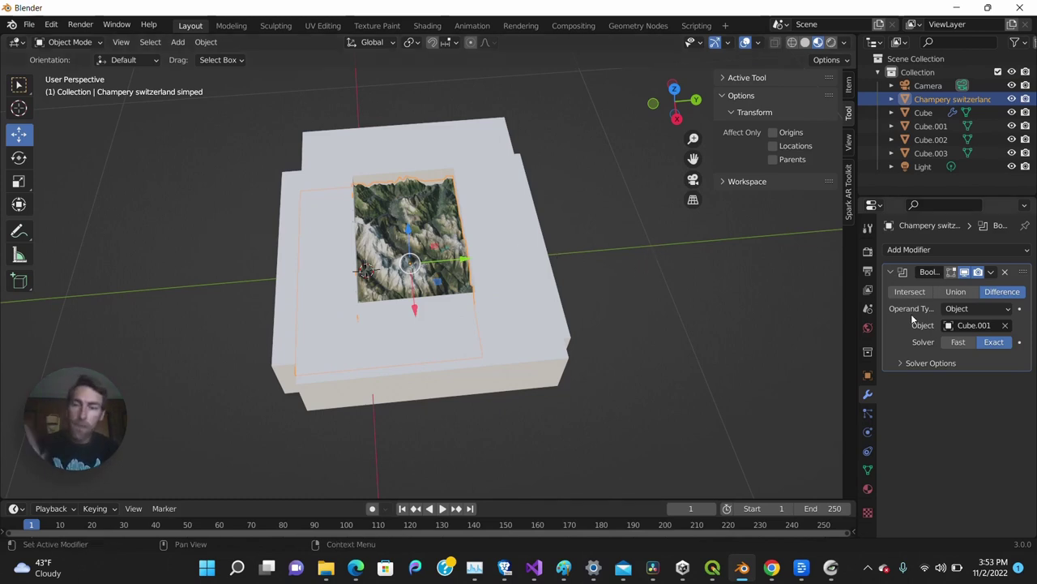
pyautogui.click(991, 273)
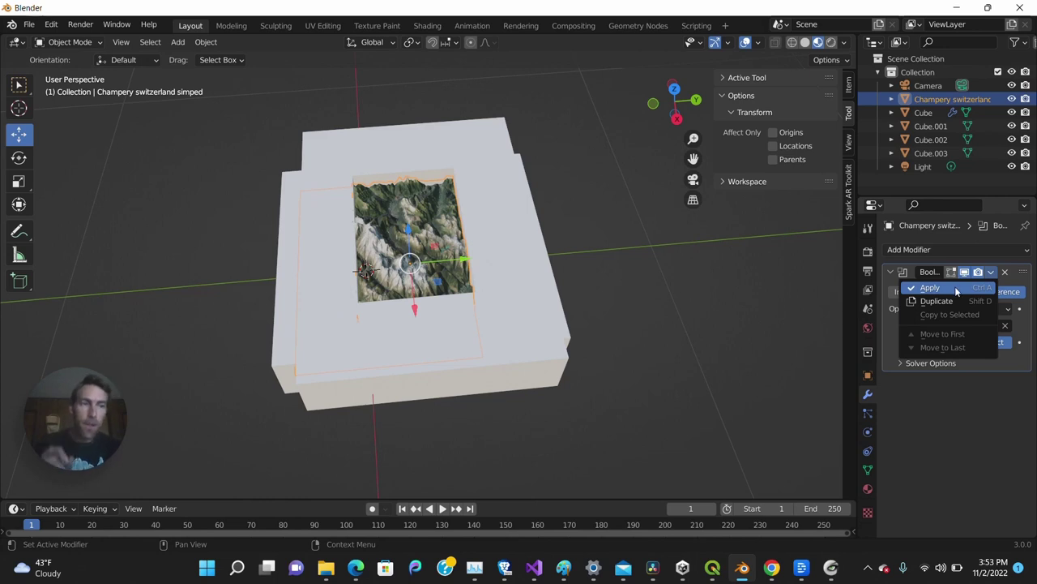
pyautogui.click(960, 288)
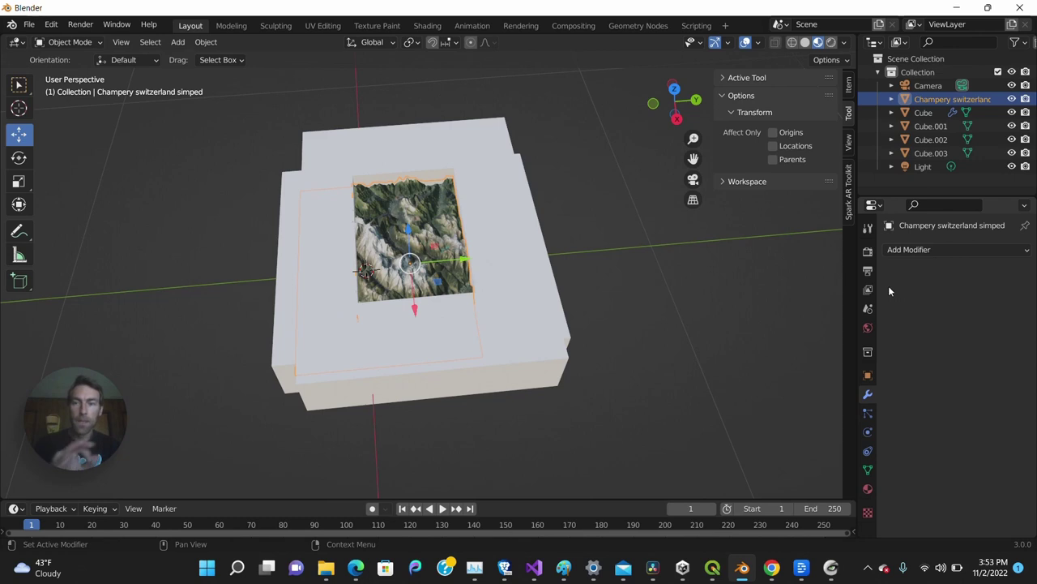
# Delete the Cube.001 block beside the terrain
pyautogui.click(620, 261)
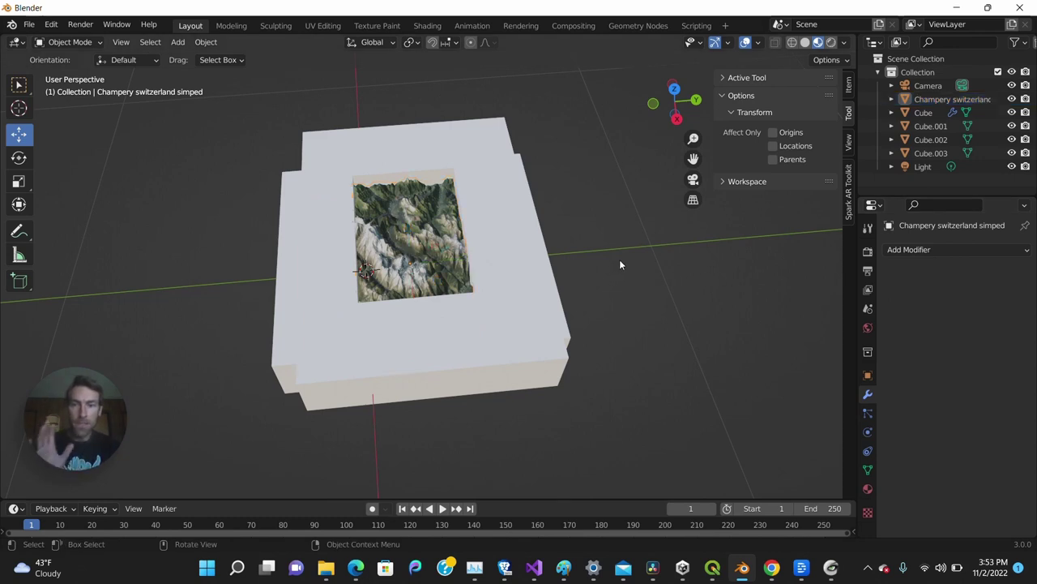
pyautogui.click(540, 264)
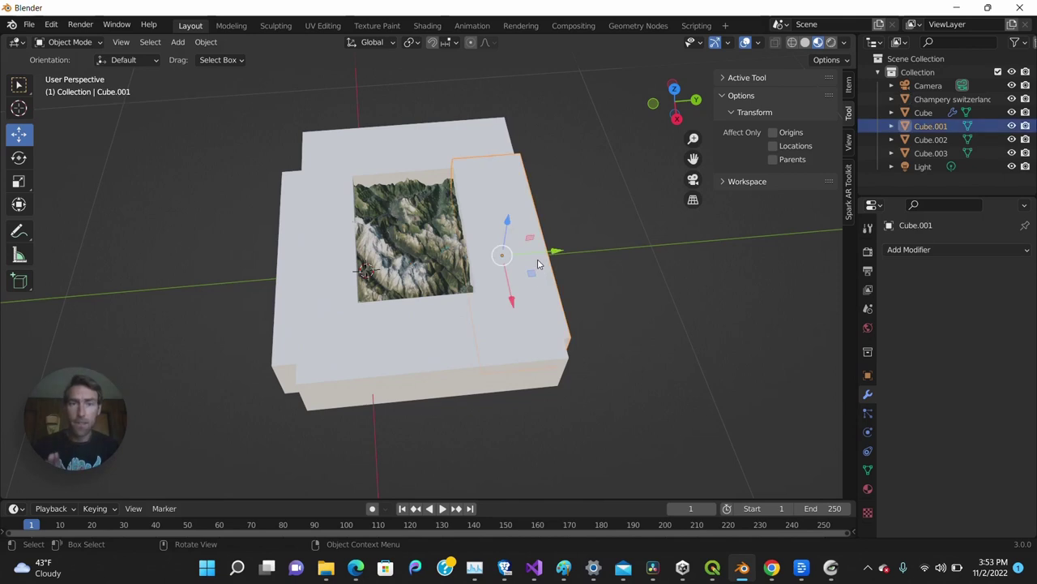
pyautogui.press('x')
pyautogui.click(511, 276)
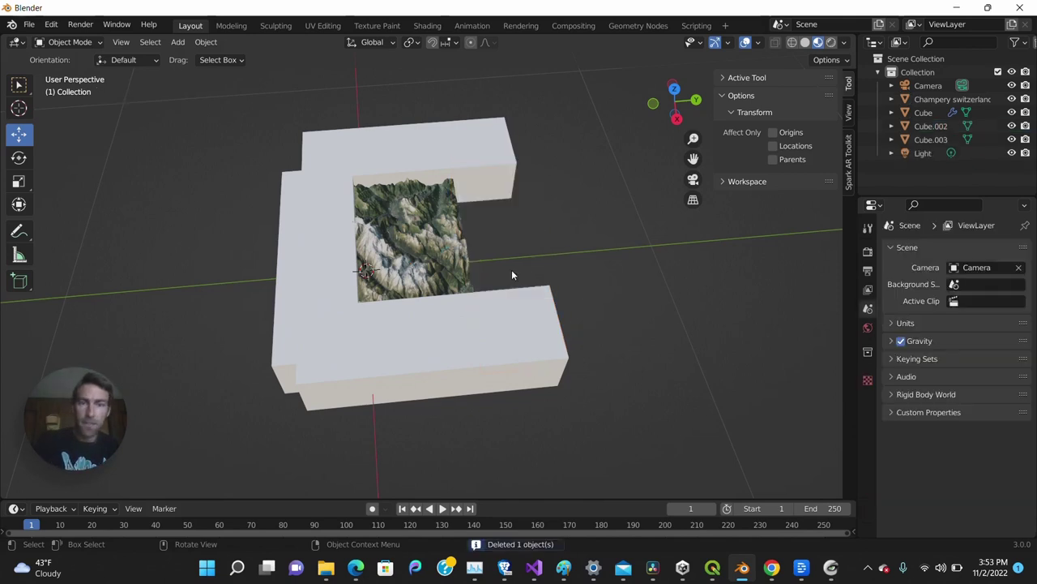
# Delete the lower Cube.002 block, then undo to restore it
pyautogui.moveTo(535, 238); pyautogui.dragTo(549, 256, button='middle')
pyautogui.click(544, 347)
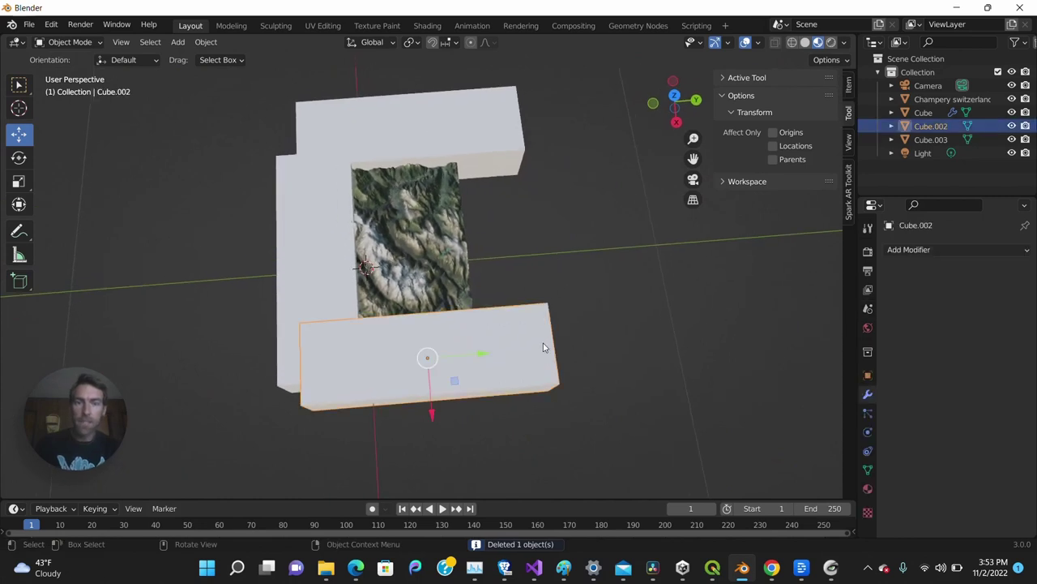
pyautogui.press('Delete')
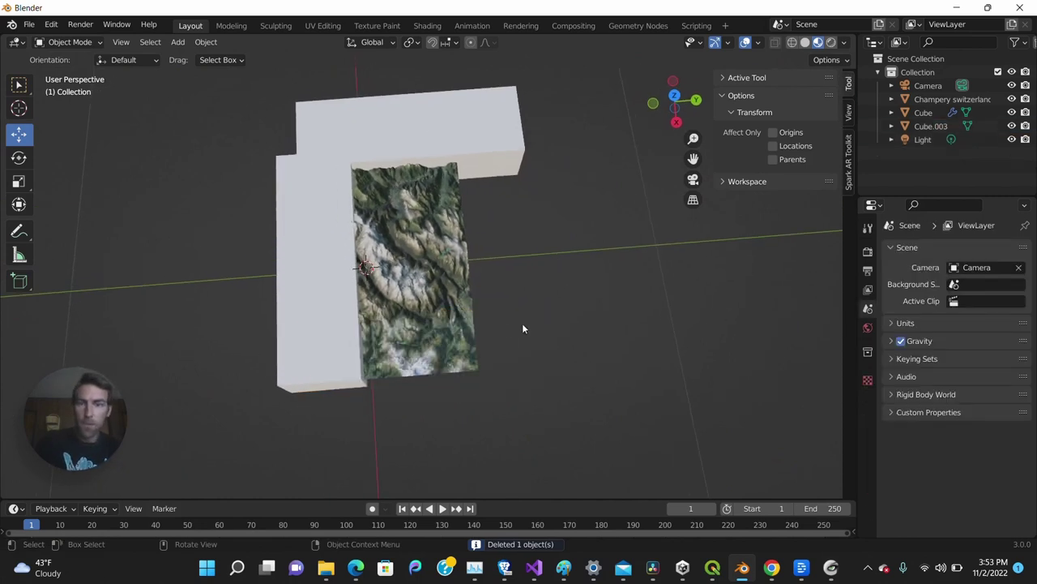
pyautogui.hotkey('ctrl', 'z')
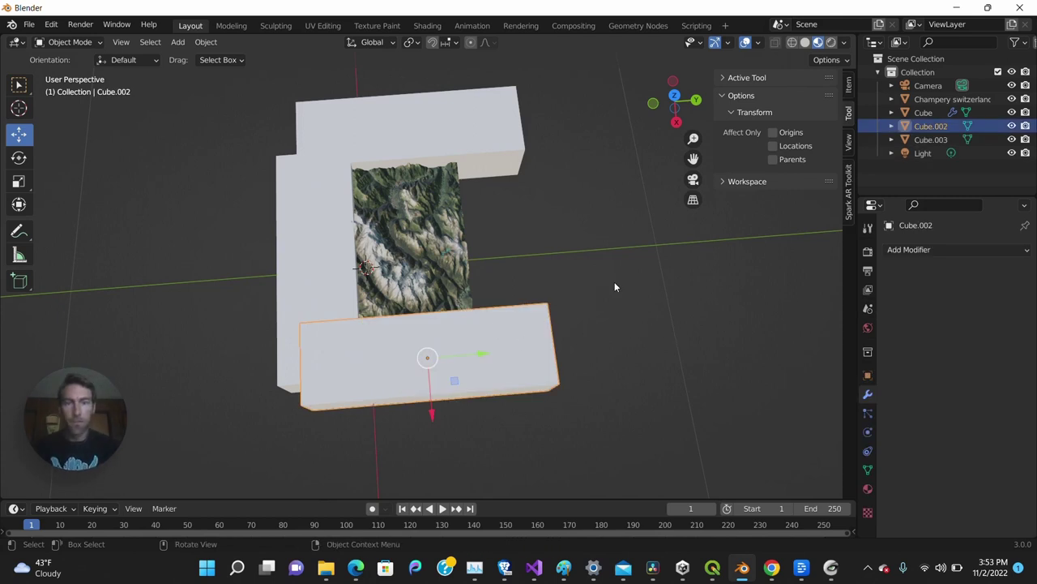
pyautogui.click(594, 266)
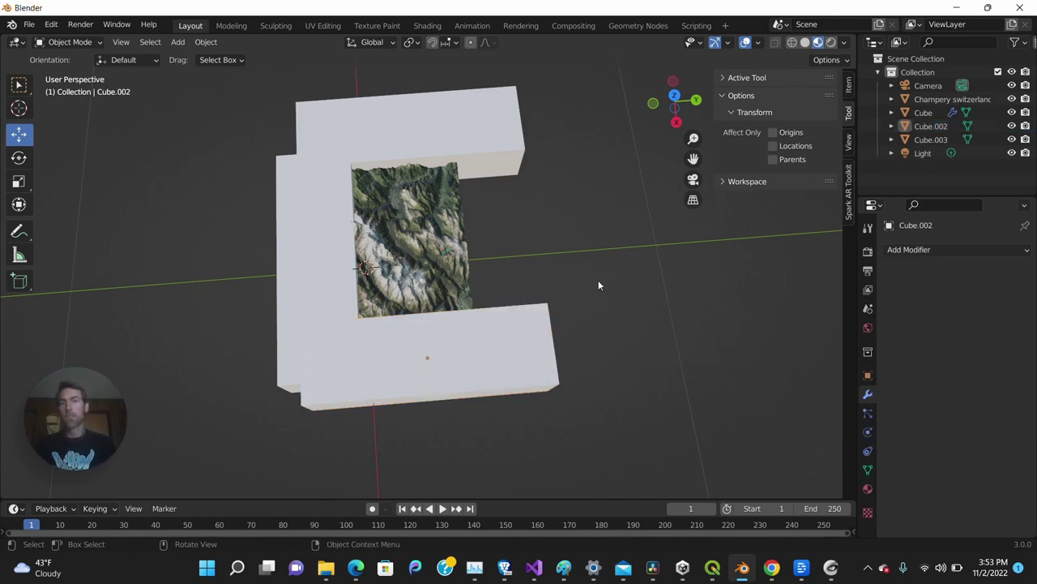
# Apply a Boolean cut from Cube.002 to the terrain, then select Cube.002
pyautogui.click(401, 219)
pyautogui.click(932, 250)
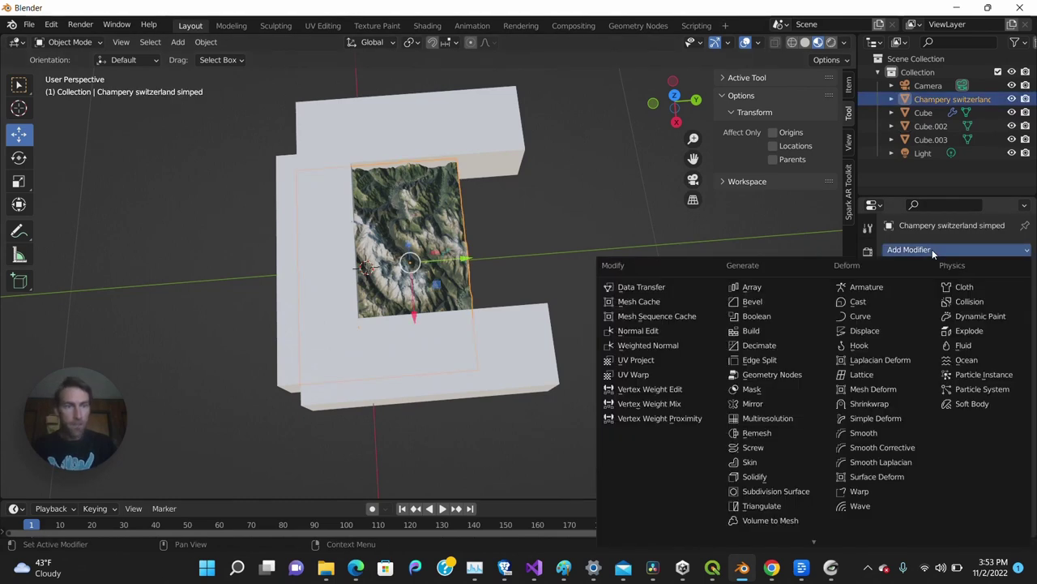
pyautogui.click(756, 317)
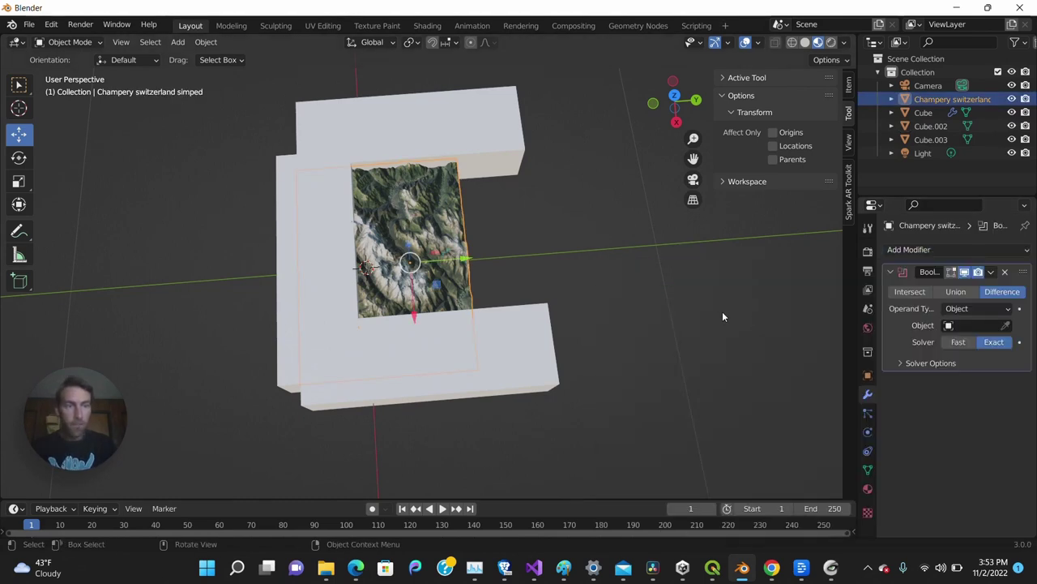
pyautogui.click(1006, 325)
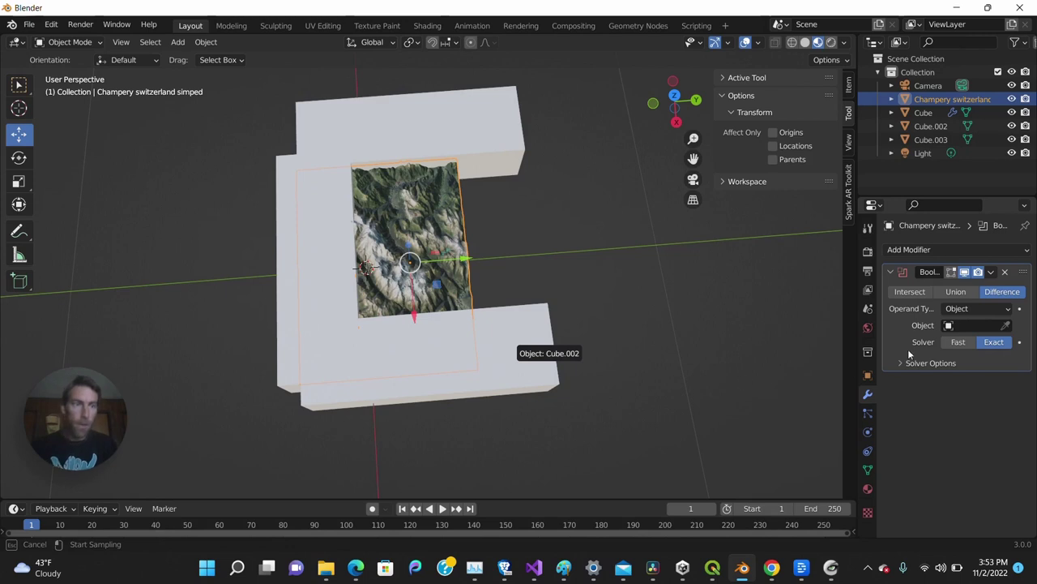
pyautogui.click(961, 325)
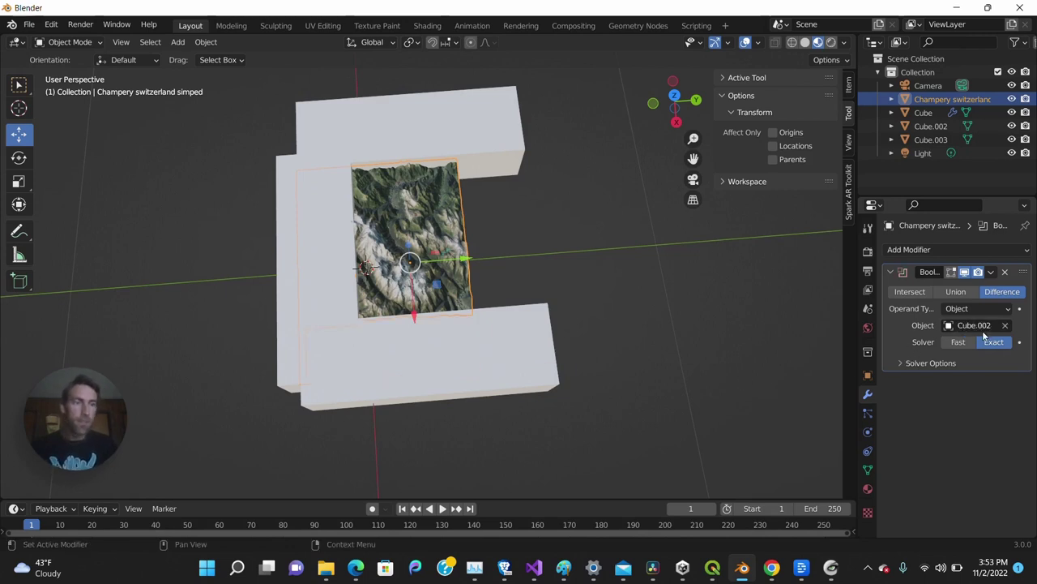
pyautogui.click(991, 273)
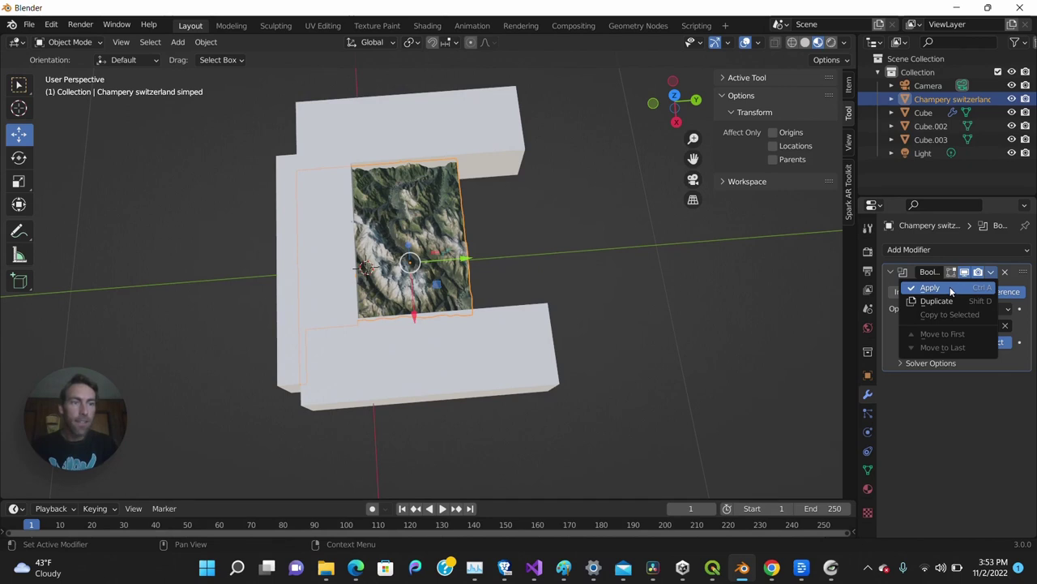
pyautogui.click(958, 288)
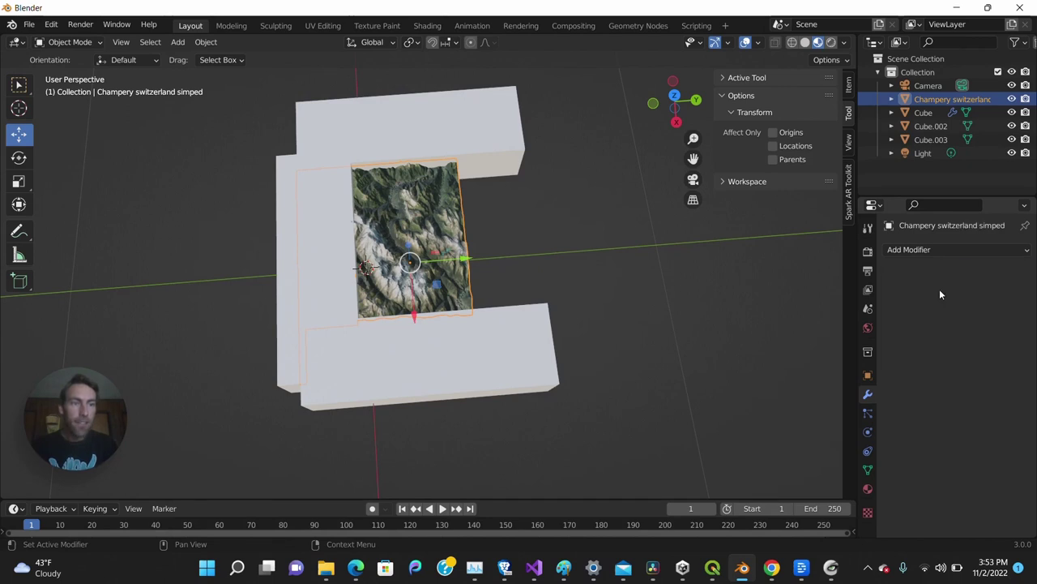
pyautogui.click(538, 362)
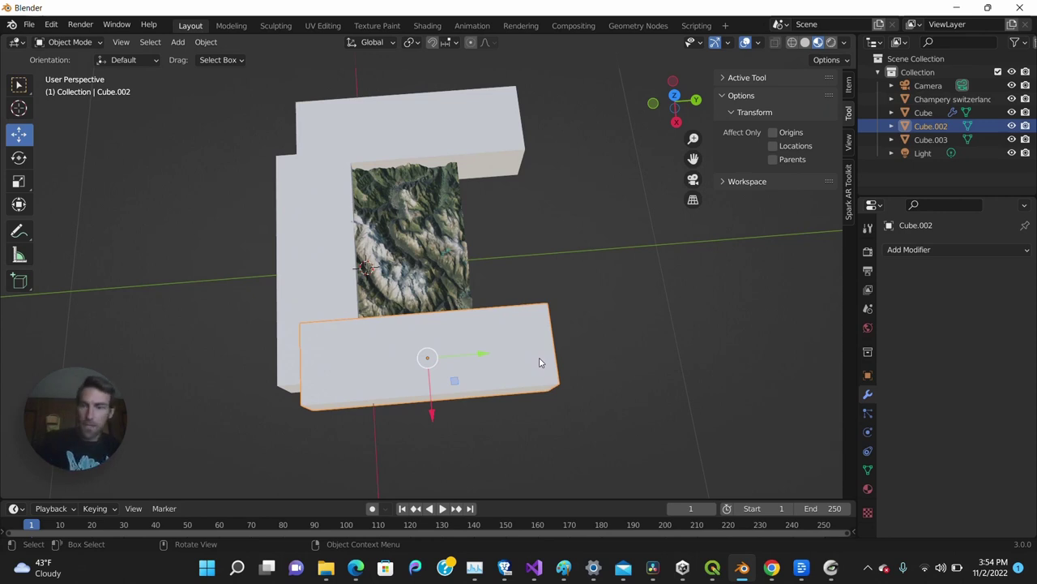
# Delete Cube.002 and add a new Boolean modifier to the terrain
pyautogui.press('x')
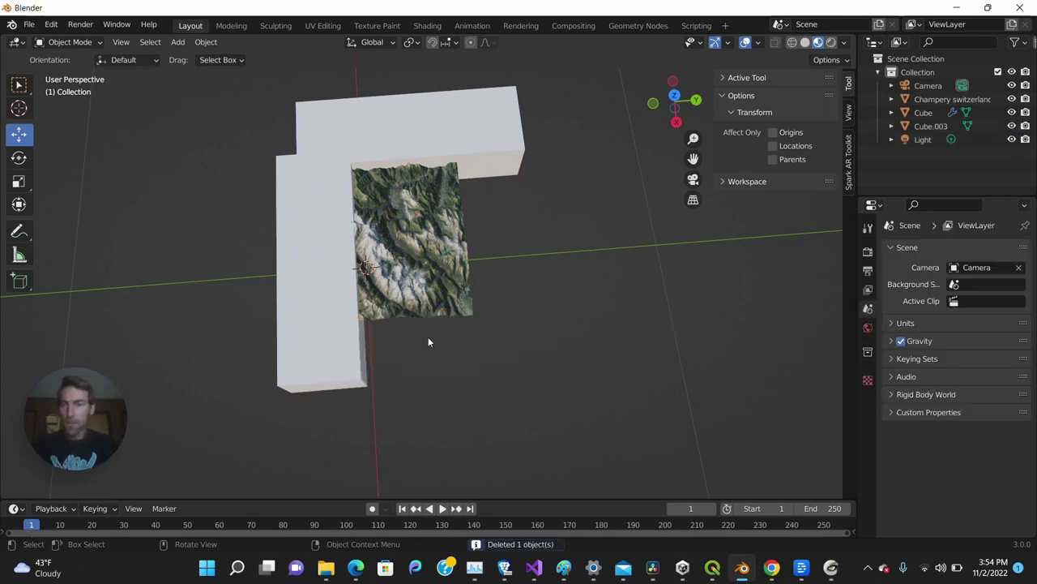
pyautogui.moveTo(428, 342); pyautogui.dragTo(513, 341, button='middle')
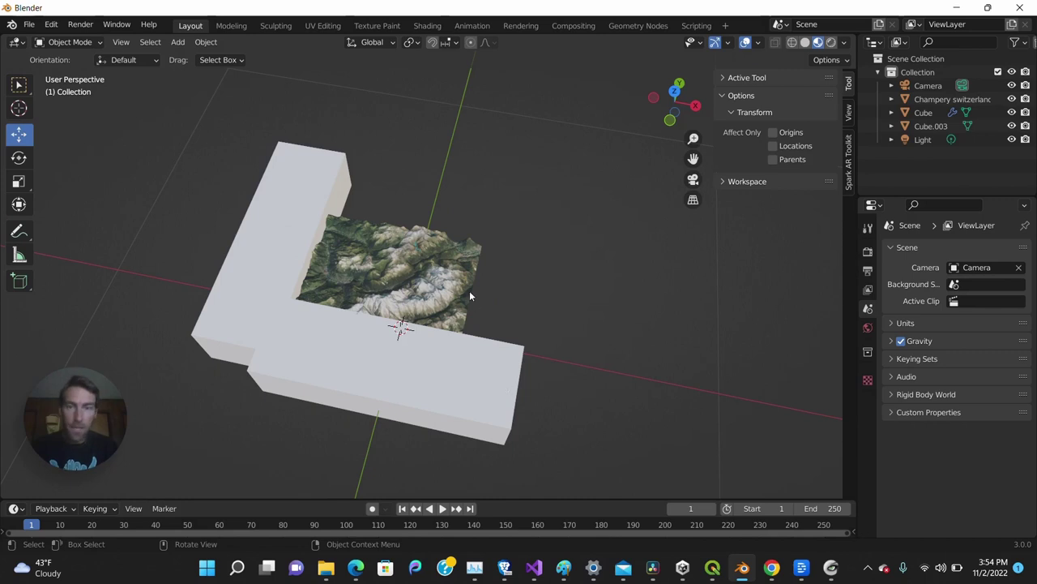
pyautogui.click(441, 285)
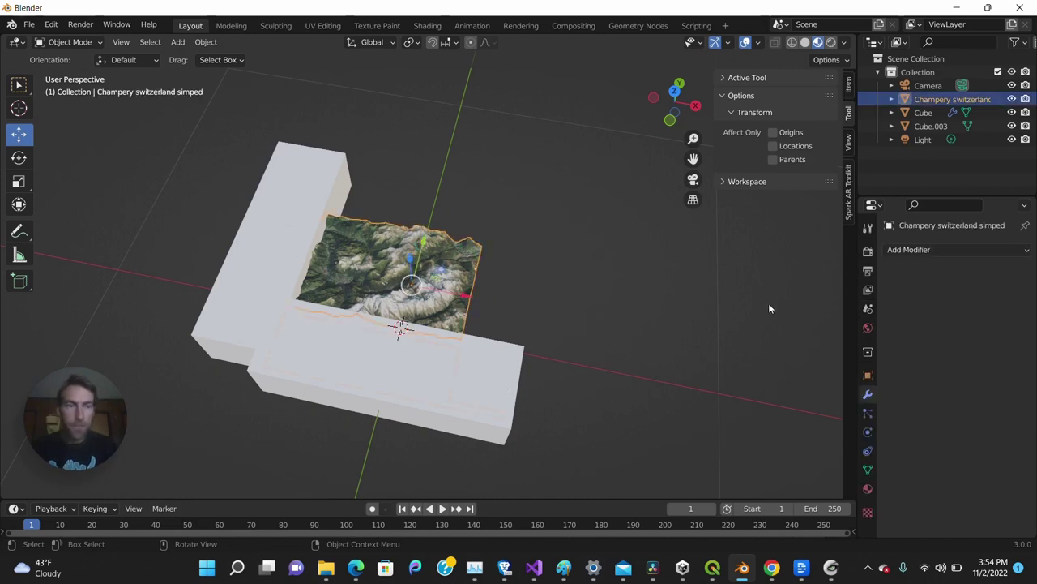
pyautogui.click(930, 251)
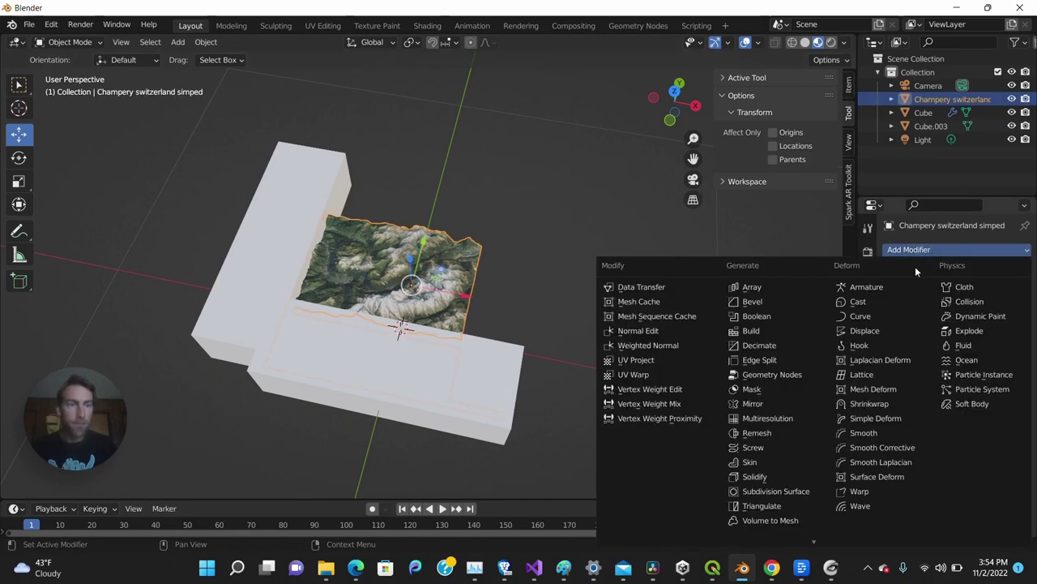
pyautogui.click(742, 317)
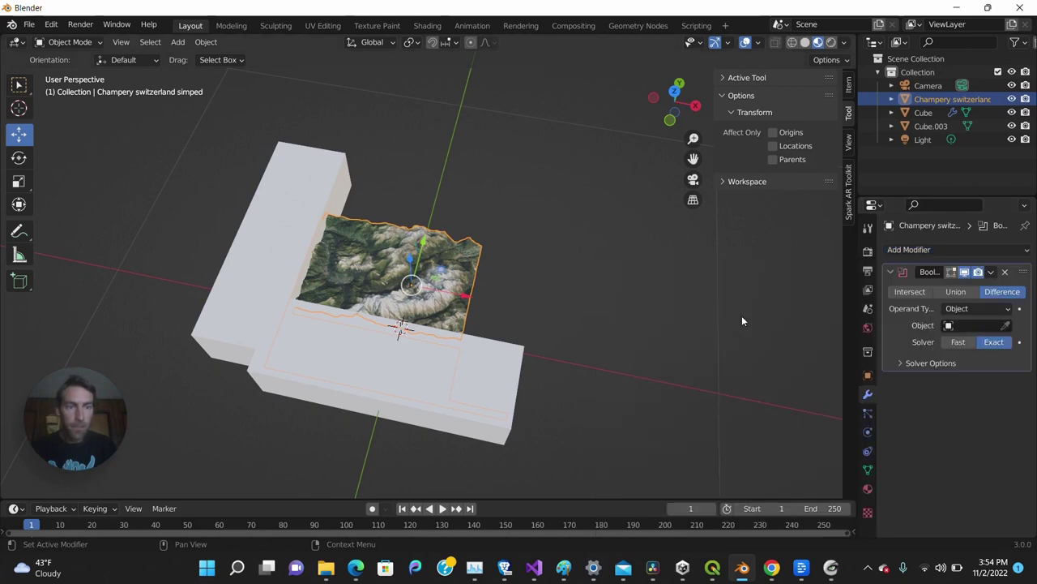
# Set Cube as the Boolean cutter, apply the cut, and select the lower Cube box
pyautogui.click(1005, 325)
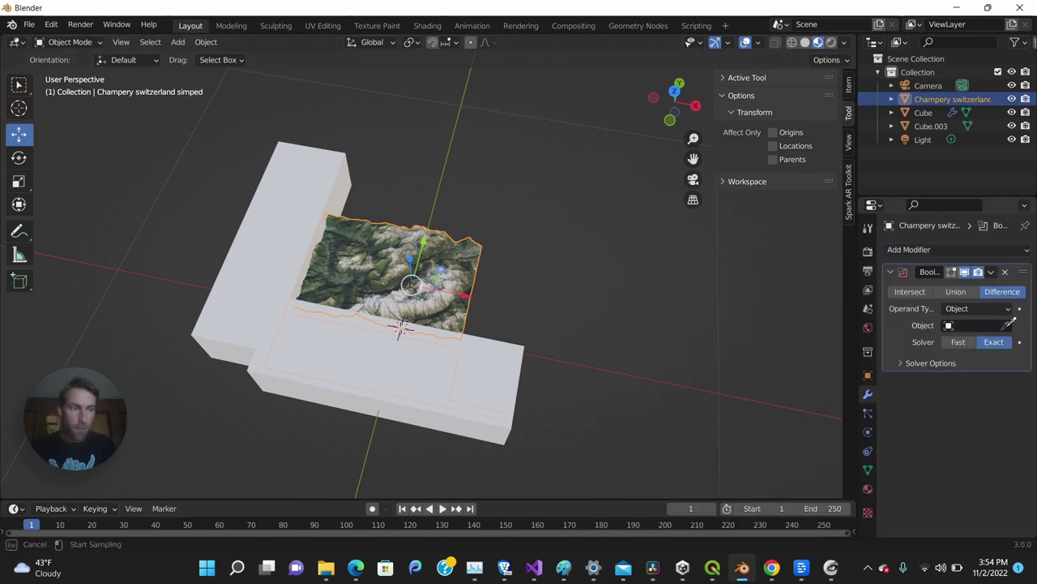
pyautogui.click(474, 396)
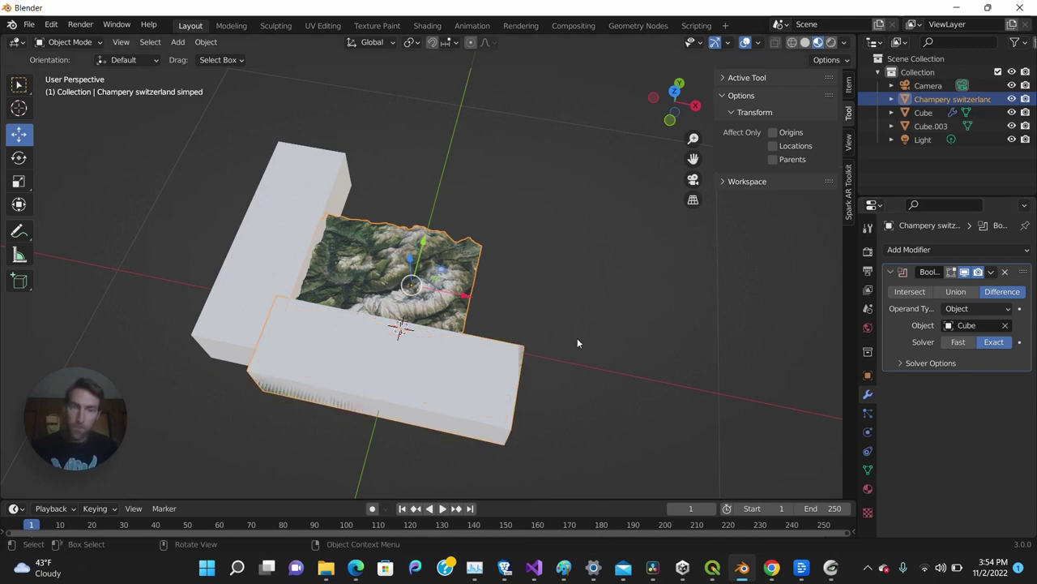
pyautogui.click(992, 272)
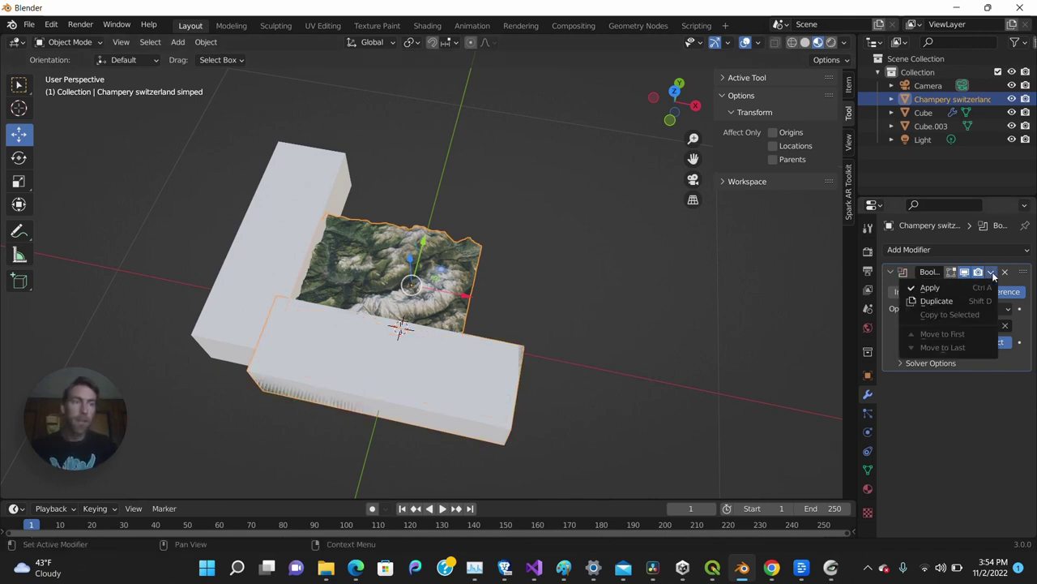
pyautogui.click(928, 288)
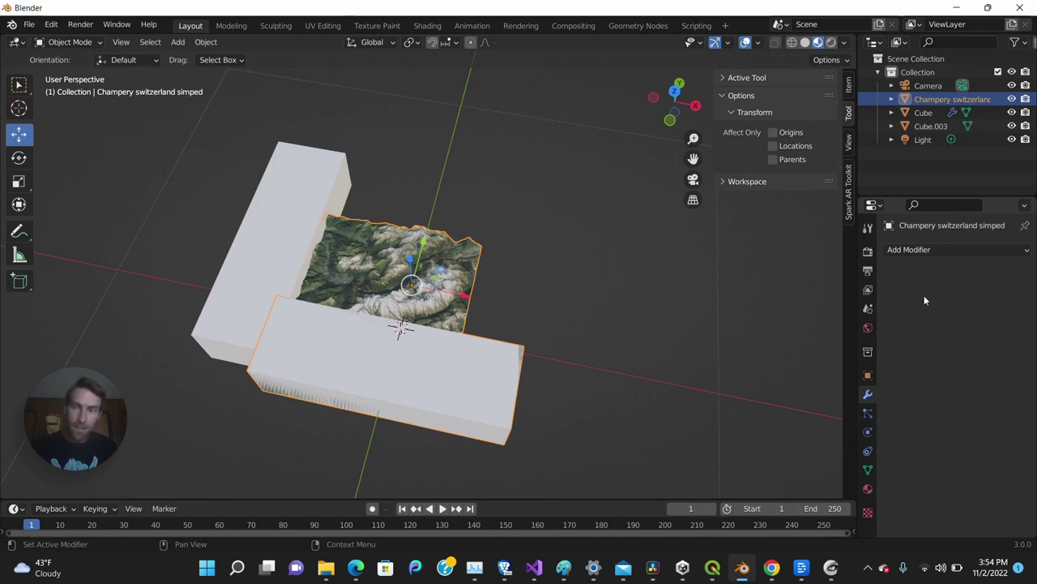
pyautogui.click(627, 330)
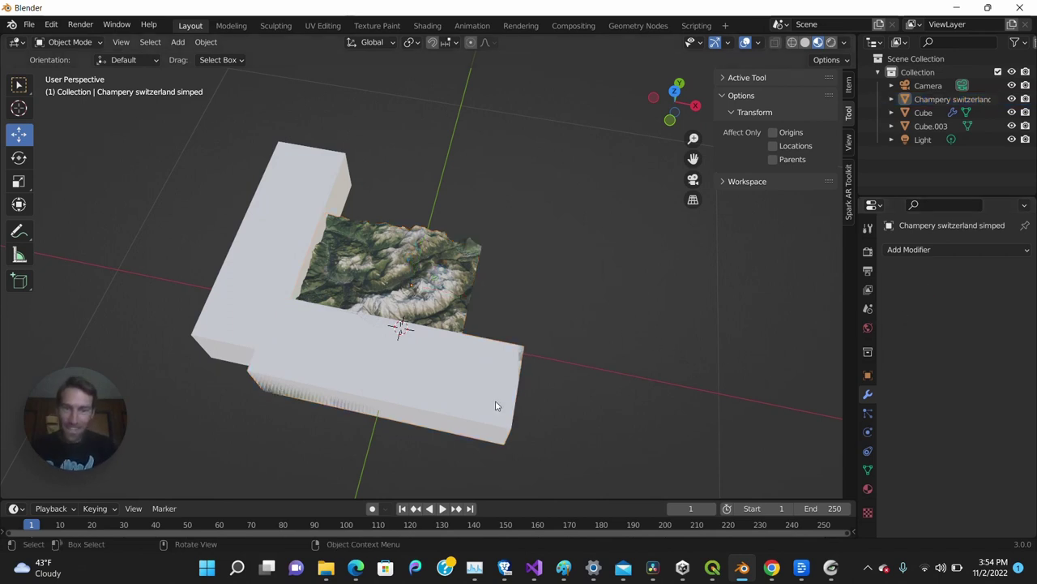
pyautogui.click(490, 406)
# Restore the deleted Cube box and nudge it slightly
pyautogui.press('Delete')
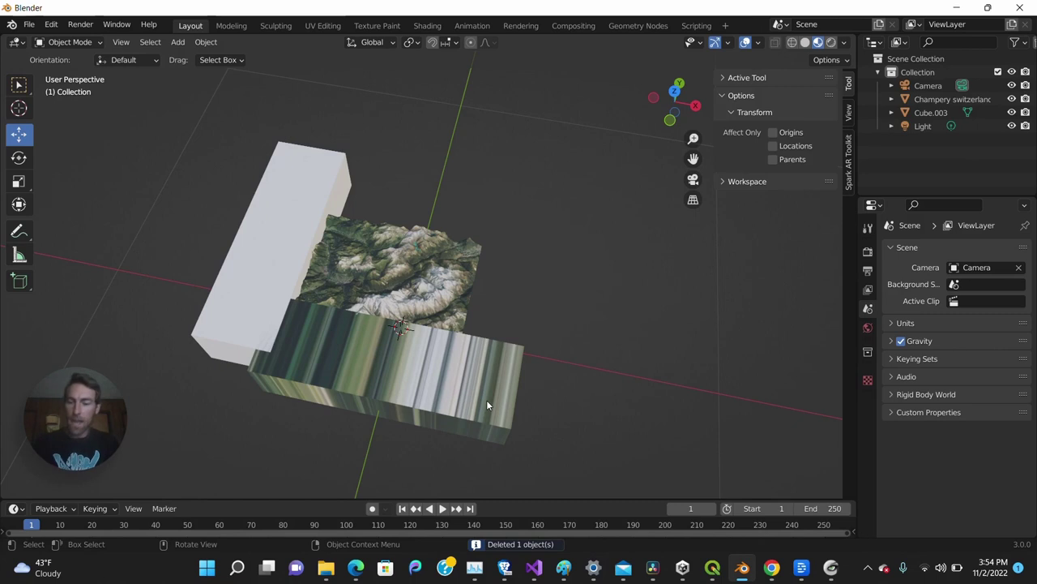
pyautogui.moveTo(565, 383); pyautogui.dragTo(404, 353, button='middle')
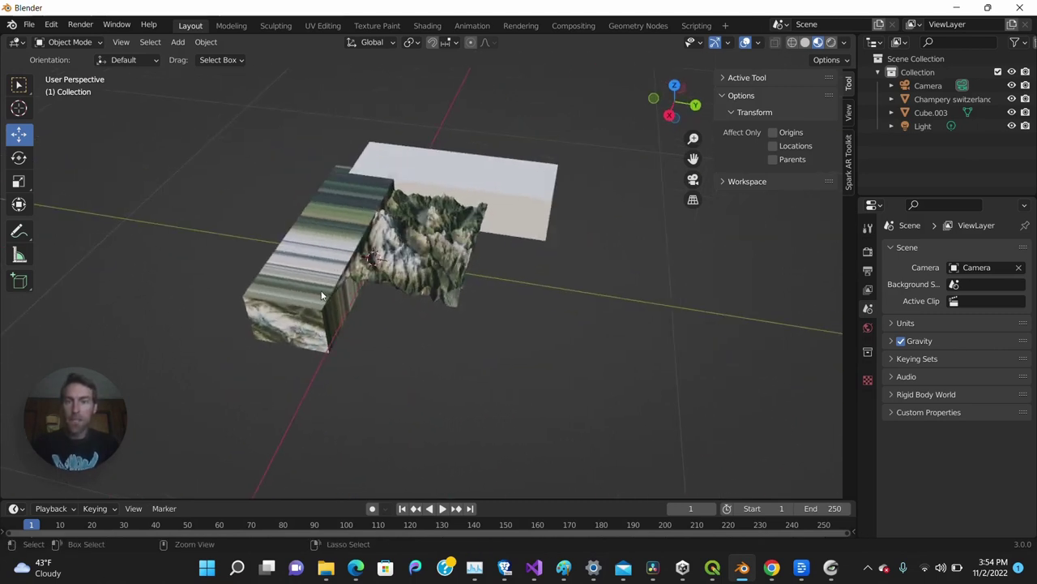
pyautogui.hotkey('ctrl', 'z')
pyautogui.moveTo(389, 292); pyautogui.dragTo(390, 316, button='middle')
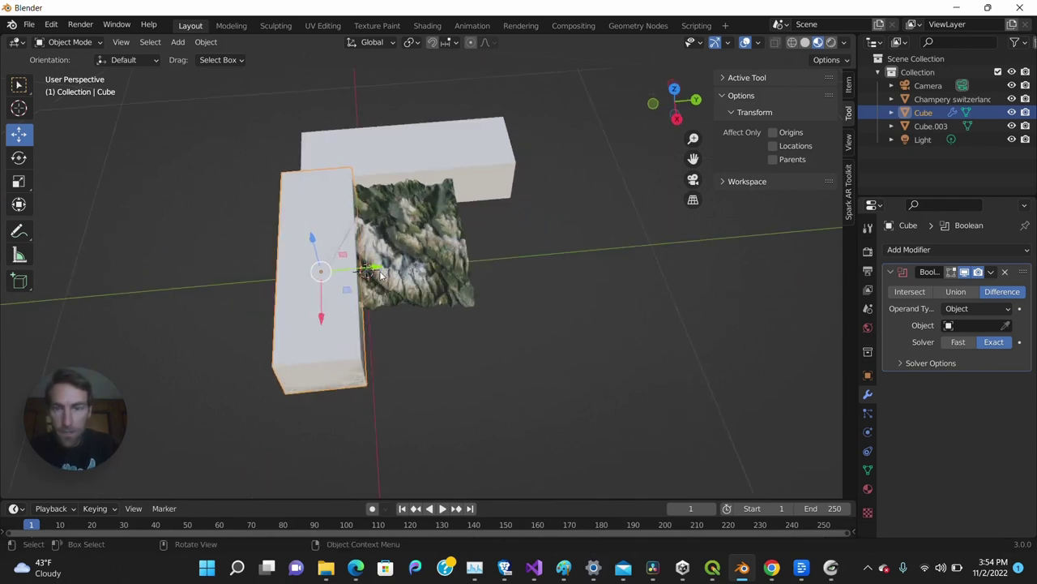
pyautogui.moveTo(375, 270)
pyautogui.mouseDown()
pyautogui.moveTo(383, 266)
pyautogui.moveTo(369, 272)
pyautogui.mouseUp()
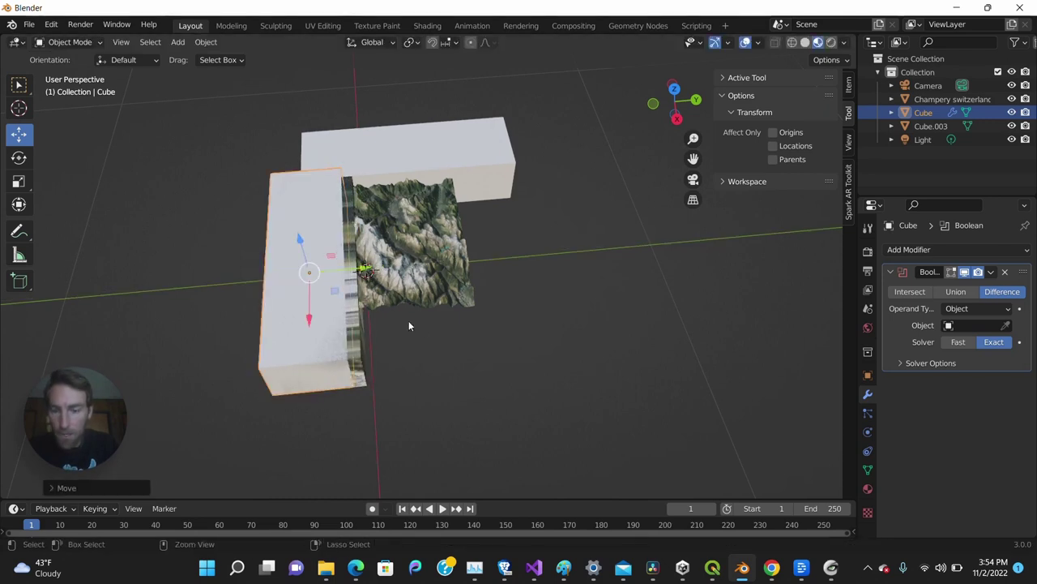
pyautogui.click(463, 338)
# Slide the Cube box along Y toward the terrain, undoing an accidental Boolean cut
pyautogui.click(450, 324)
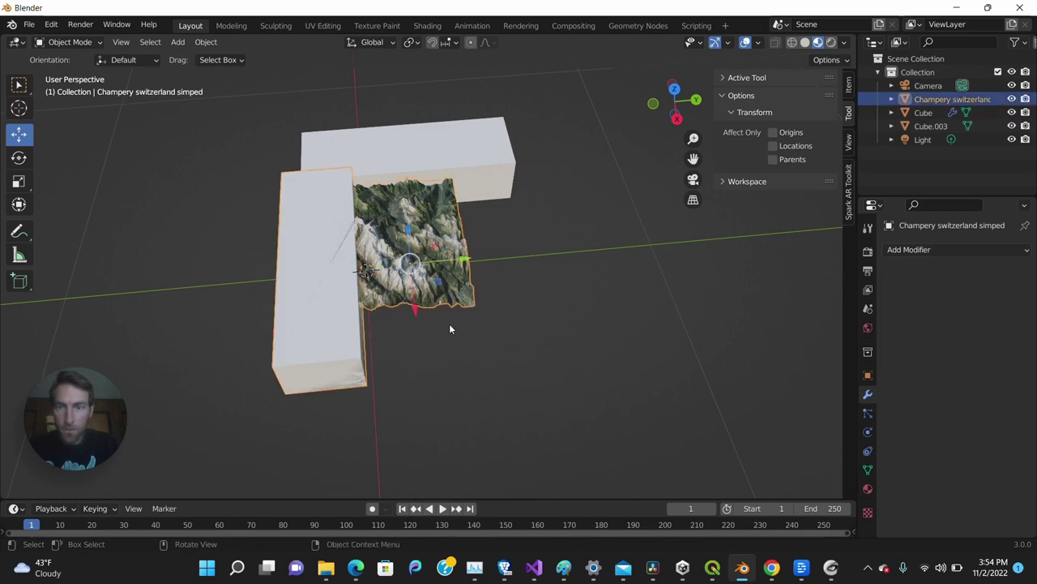
pyautogui.click(299, 328)
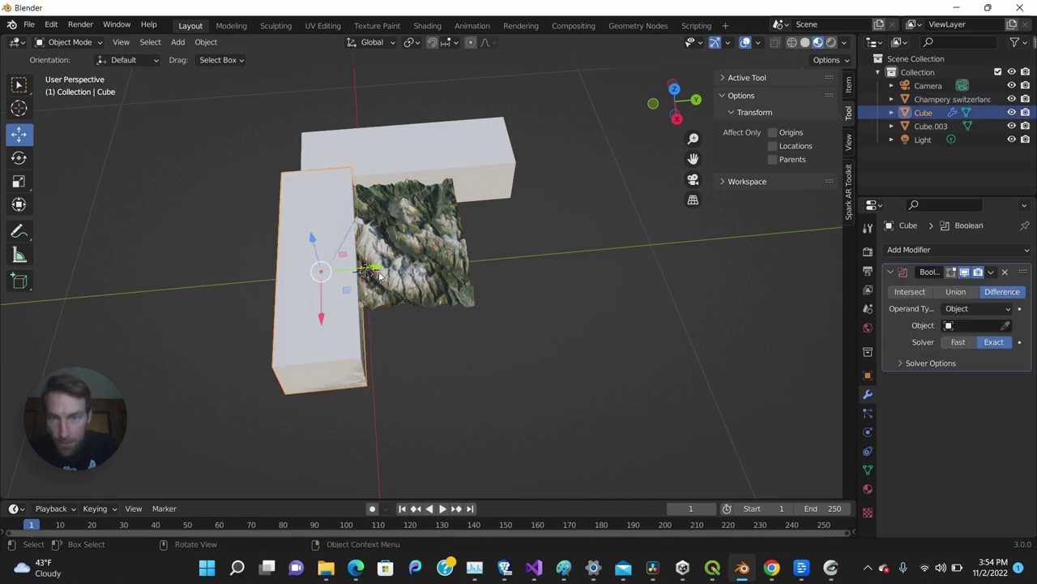
pyautogui.moveTo(366, 271)
pyautogui.mouseDown()
pyautogui.moveTo(345, 271)
pyautogui.moveTo(379, 268)
pyautogui.moveTo(337, 272)
pyautogui.moveTo(365, 269)
pyautogui.mouseUp()
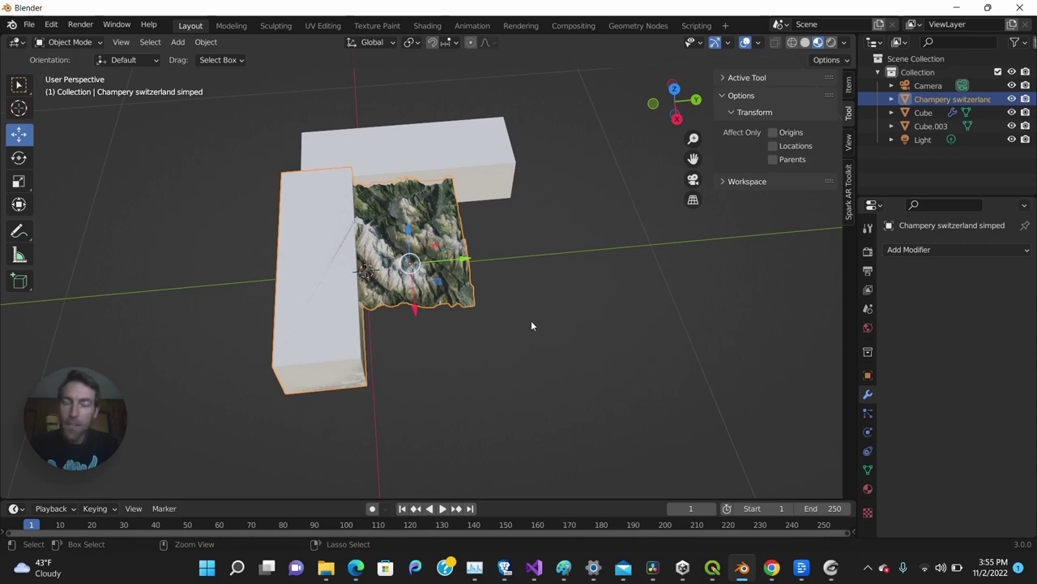
pyautogui.press('ctrl+shift+KP_Subtract')
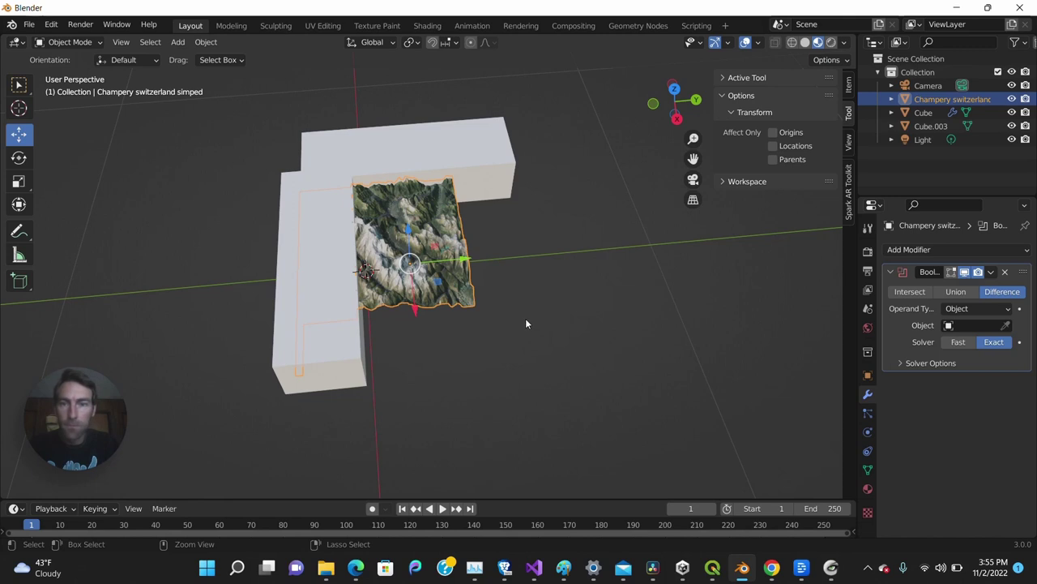
pyautogui.hotkey('ctrl', 'z')
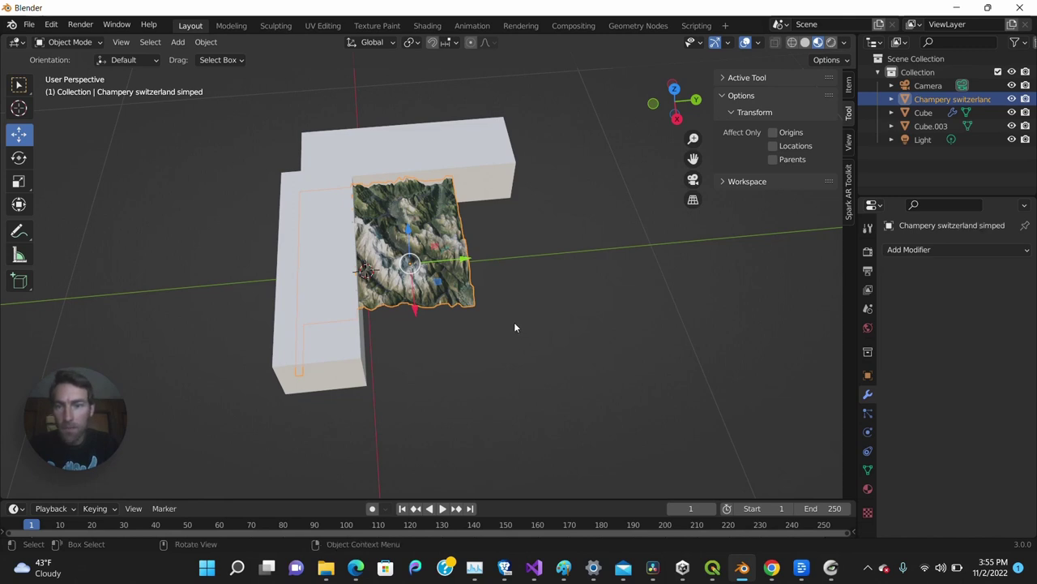
pyautogui.click(474, 367)
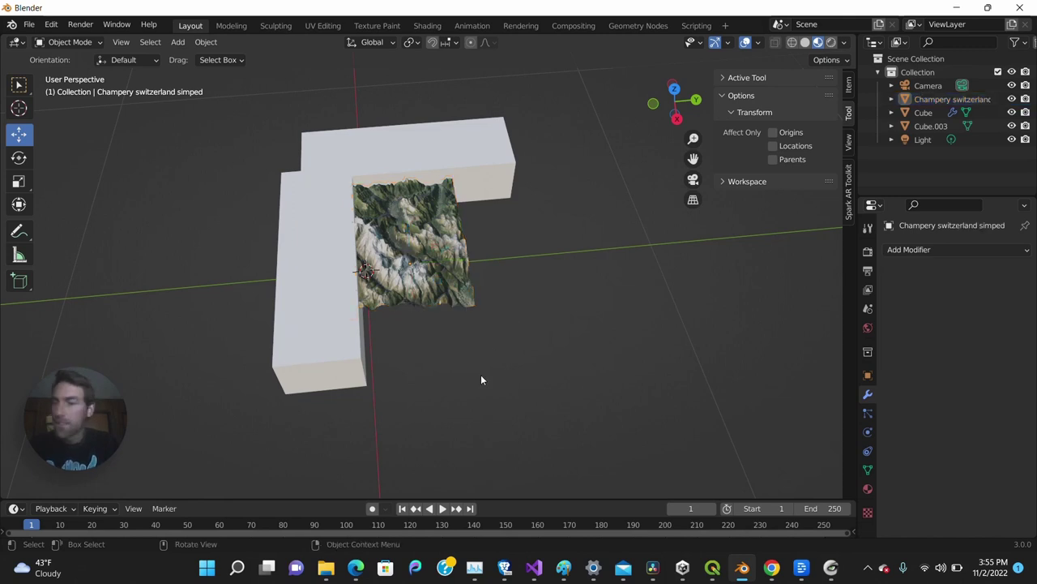
pyautogui.click(352, 357)
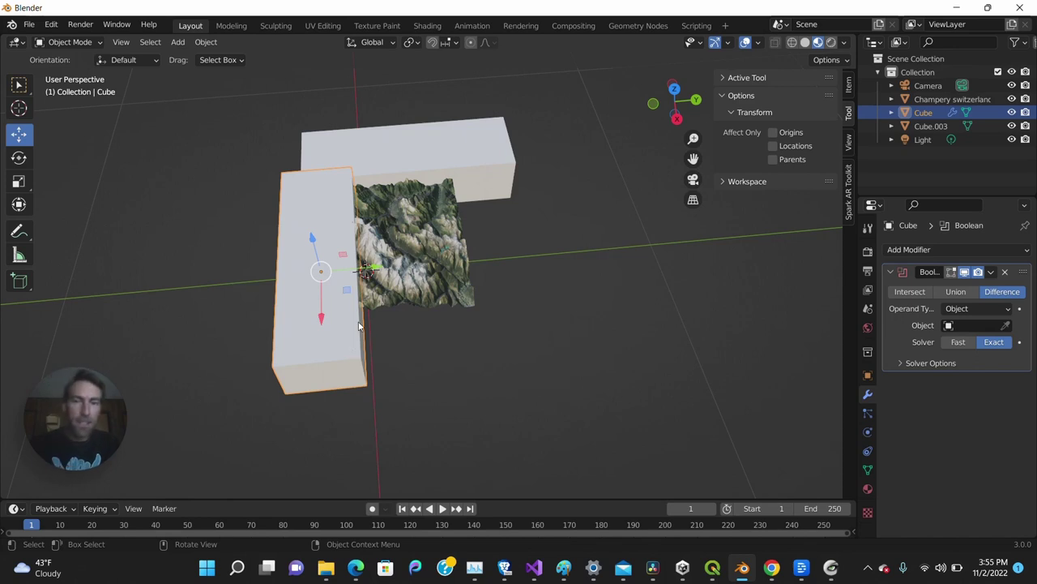
pyautogui.moveTo(375, 271)
pyautogui.mouseDown()
pyautogui.moveTo(316, 273)
pyautogui.moveTo(382, 271)
pyautogui.mouseUp()
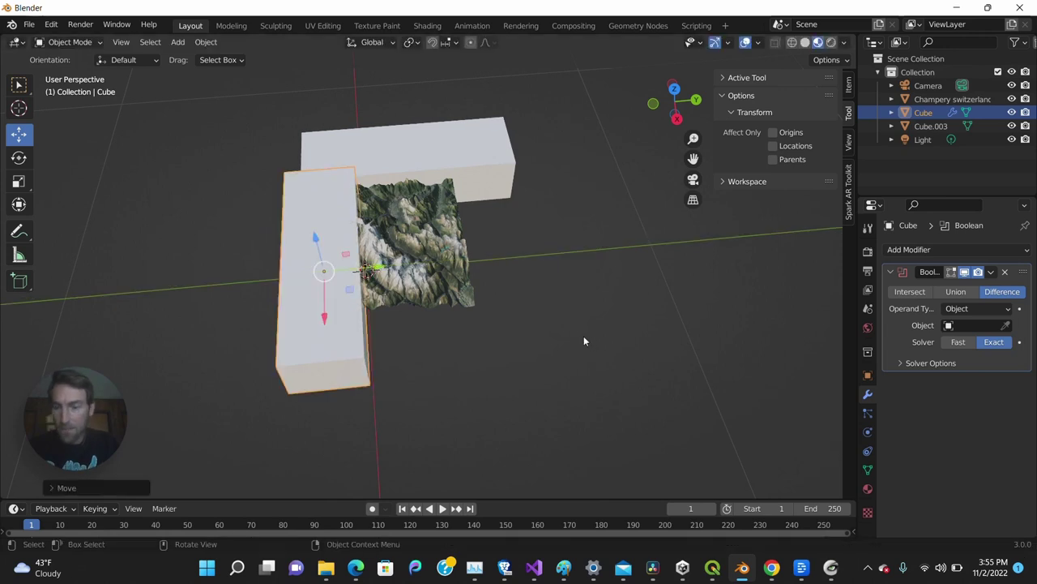
# Nudge the Cube box another 0.011 m along Y until it butts against the terrain's edge
pyautogui.moveTo(583, 340); pyautogui.dragTo(476, 299, button='middle')
pyautogui.scroll(5, 476, 298)
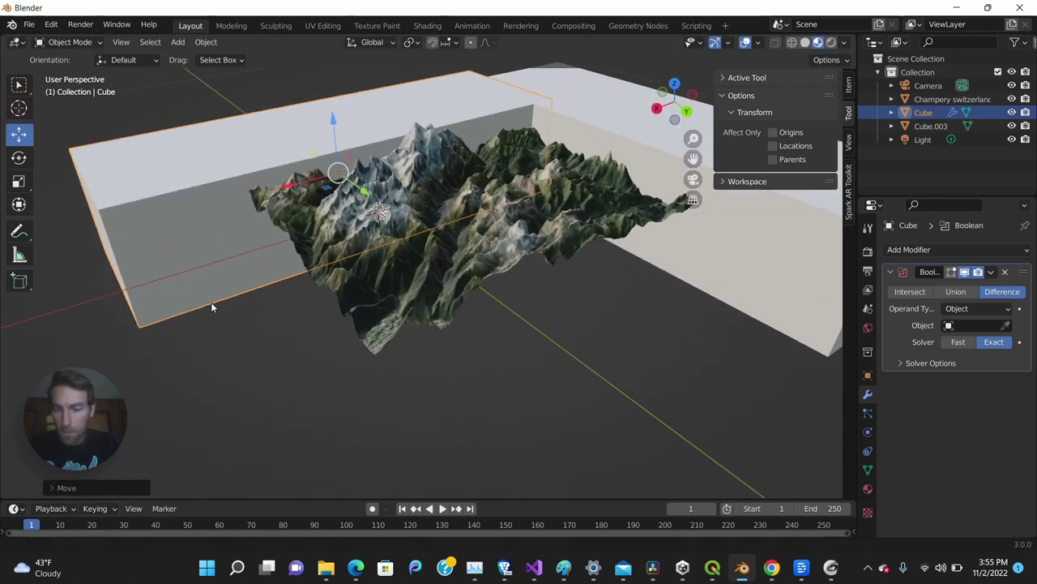
pyautogui.moveTo(211, 306); pyautogui.dragTo(359, 368, button='middle')
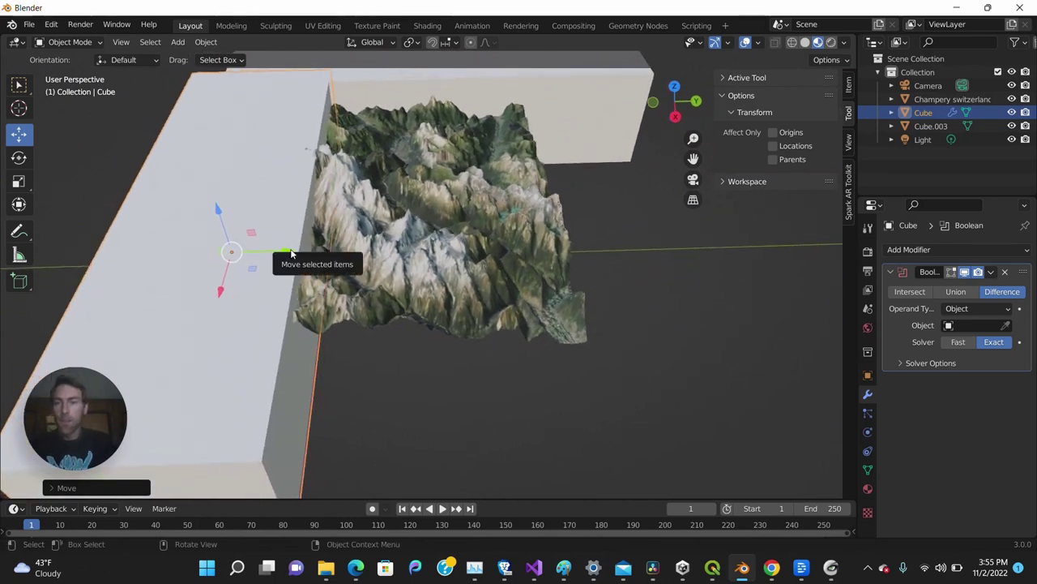
pyautogui.moveTo(287, 254); pyautogui.dragTo(297, 258)
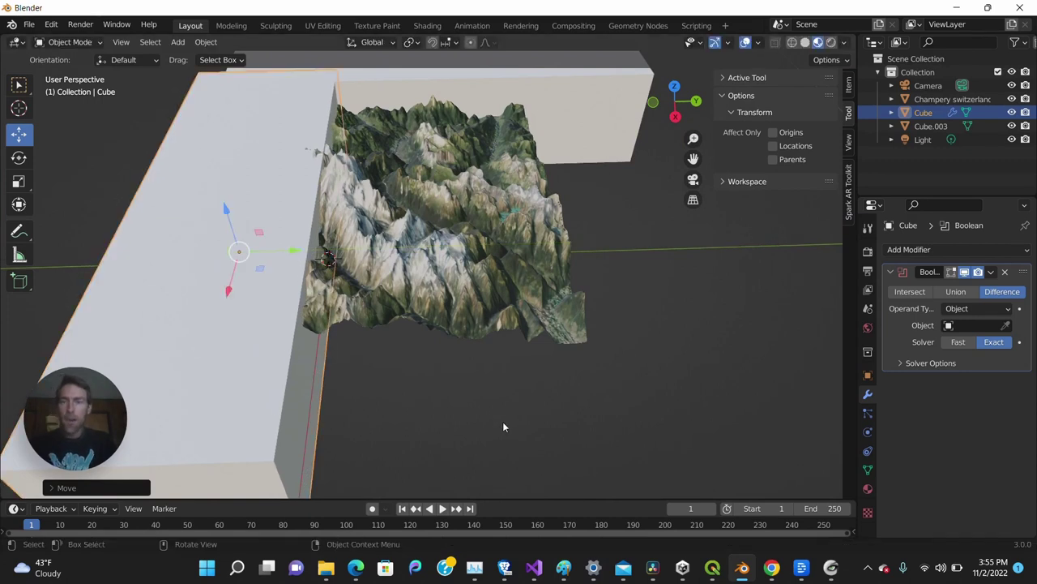
# Add a Boolean Difference against Cube to the terrain and apply it
pyautogui.click(489, 274)
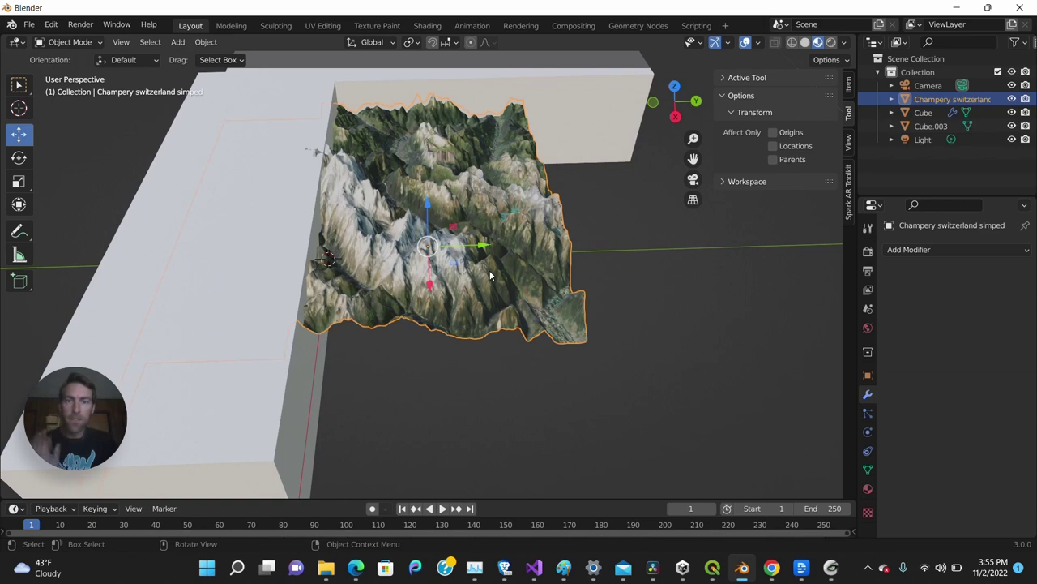
pyautogui.click(992, 253)
pyautogui.click(780, 308)
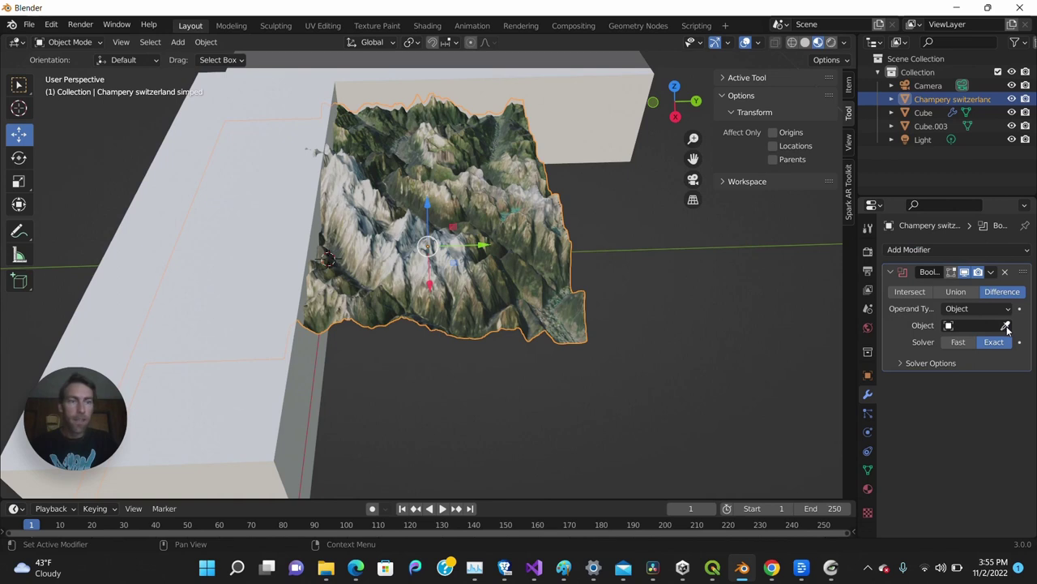
pyautogui.click(1007, 327)
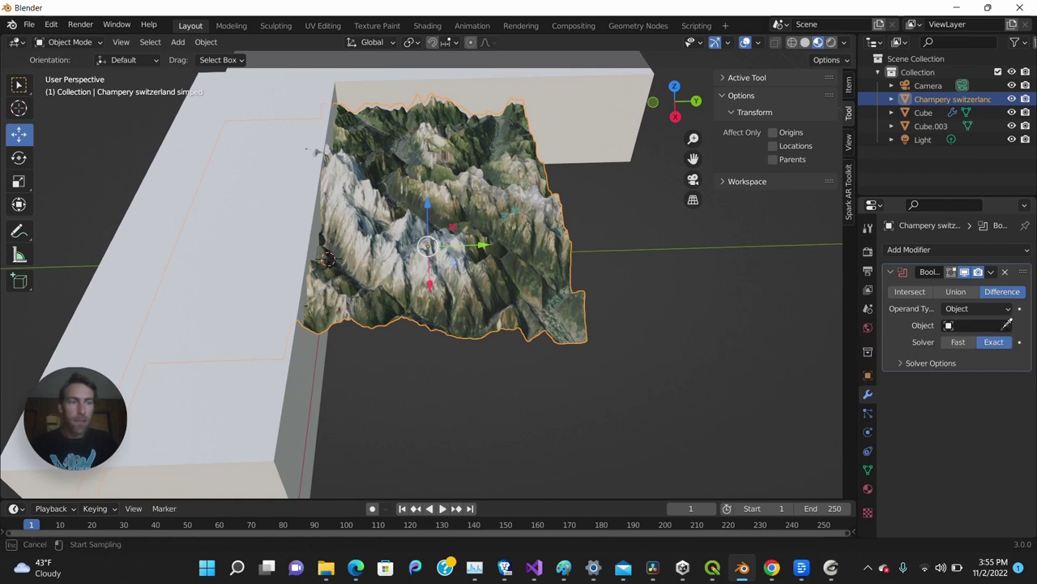
pyautogui.click(193, 394)
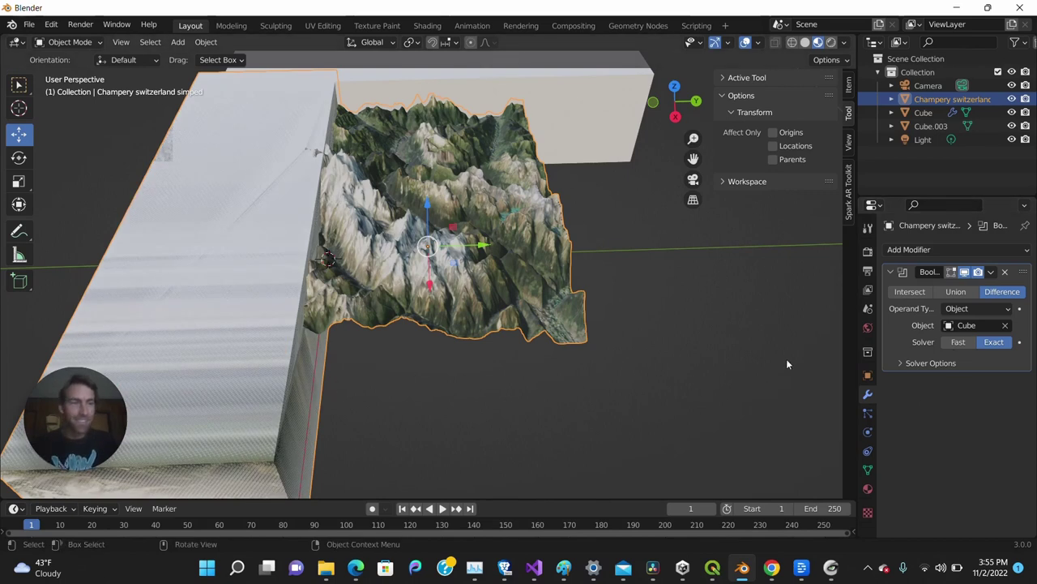
pyautogui.click(990, 271)
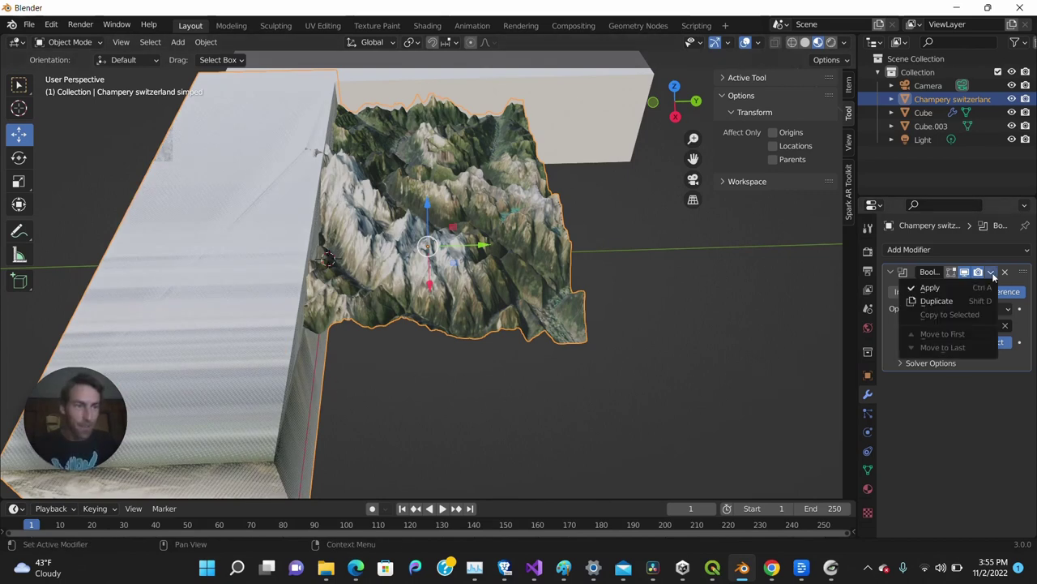
pyautogui.click(931, 288)
# Deselect the terrain, then undo and redo through the recent history
pyautogui.click(668, 397)
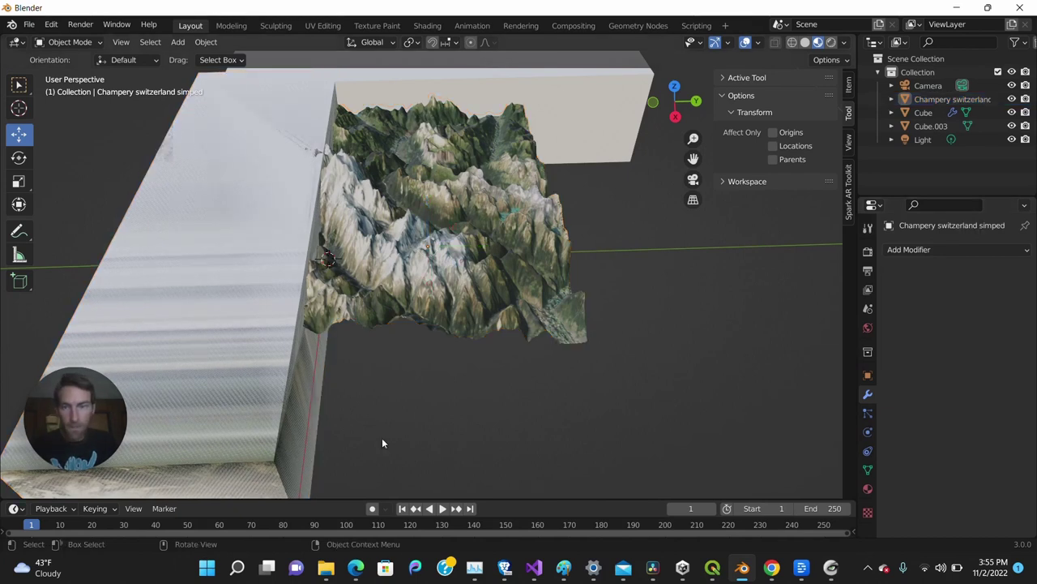
pyautogui.hotkey('ctrl', 'z')
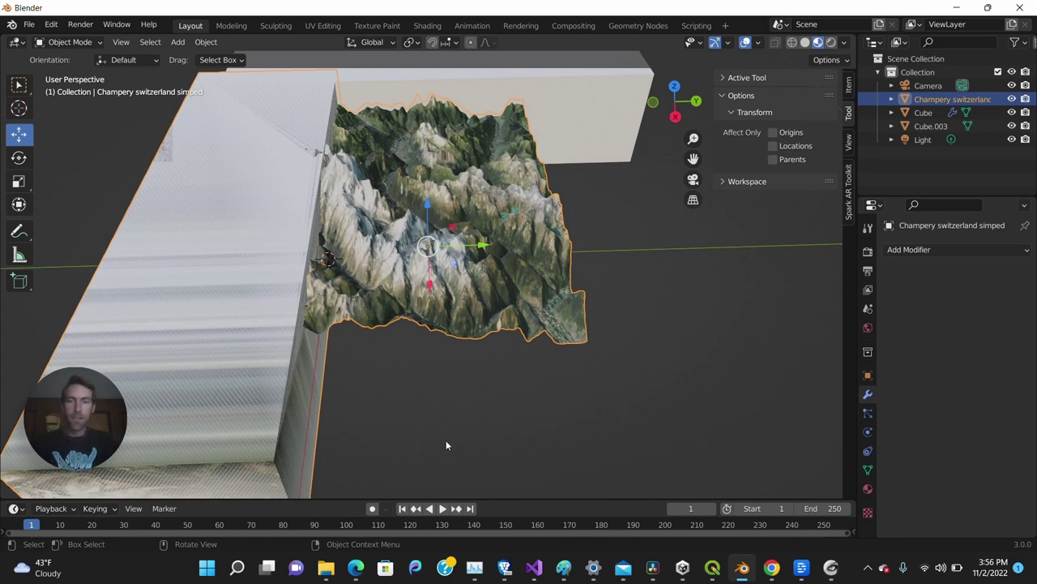
pyautogui.hotkey('ctrl', 'z')
pyautogui.hotkey('ctrl', 'shift', 'z')
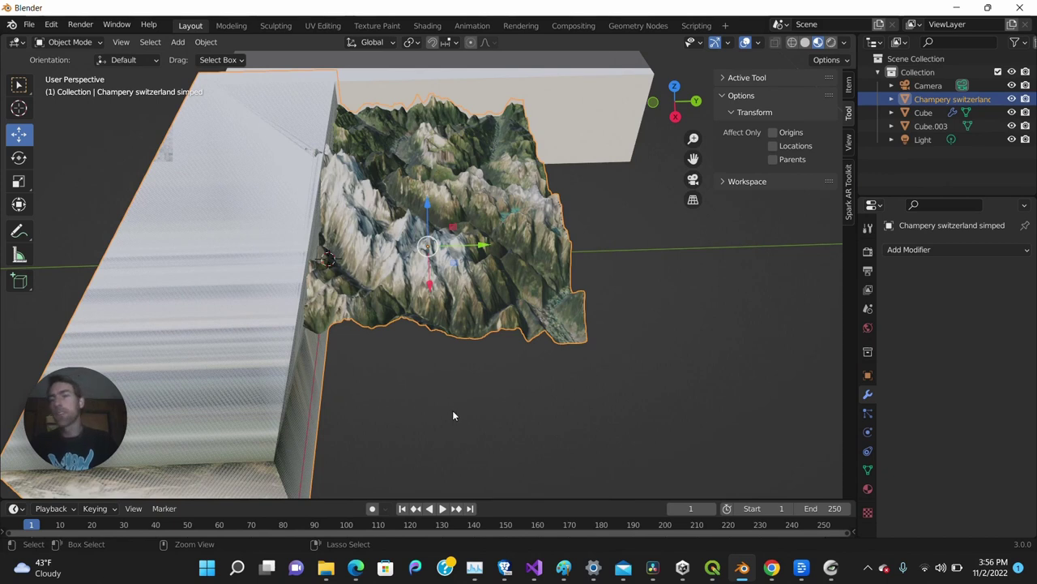
# Undo back past the applied Boolean cut and the box's last nudge
pyautogui.hotkey('ctrl', 'z')
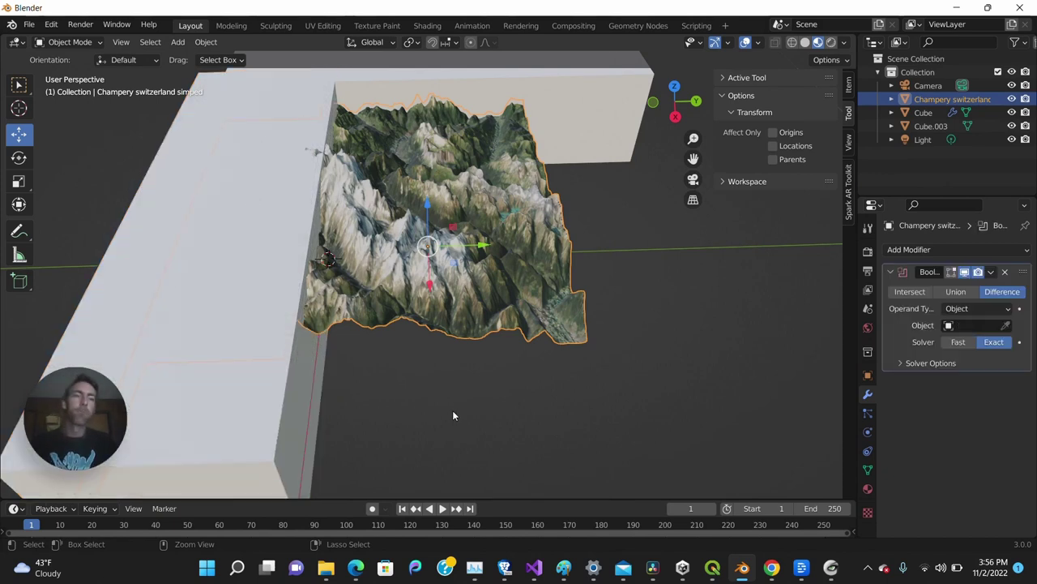
pyautogui.hotkey('ctrl', 'z')
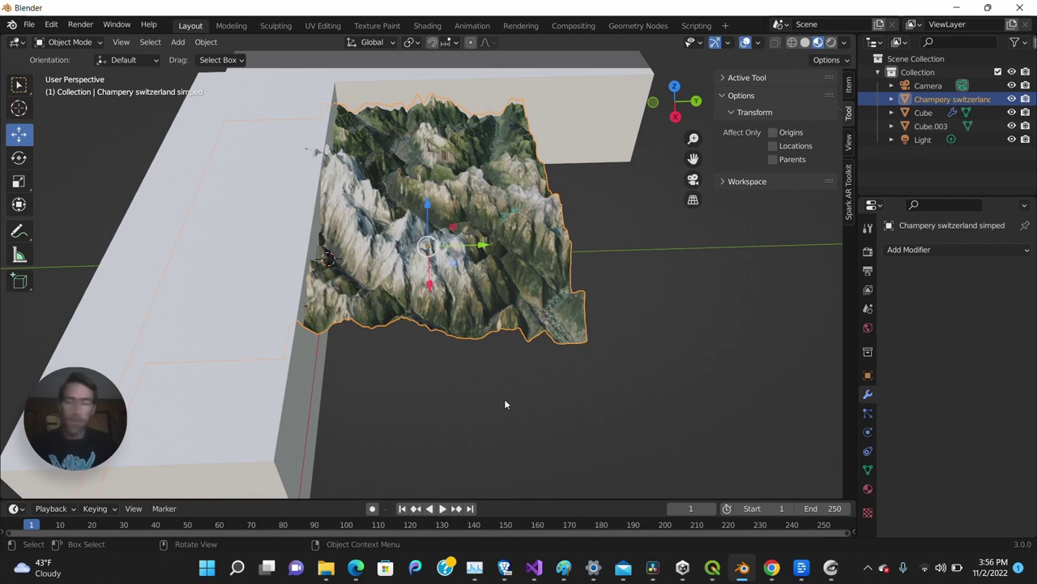
pyautogui.hotkey('ctrl', 'z')
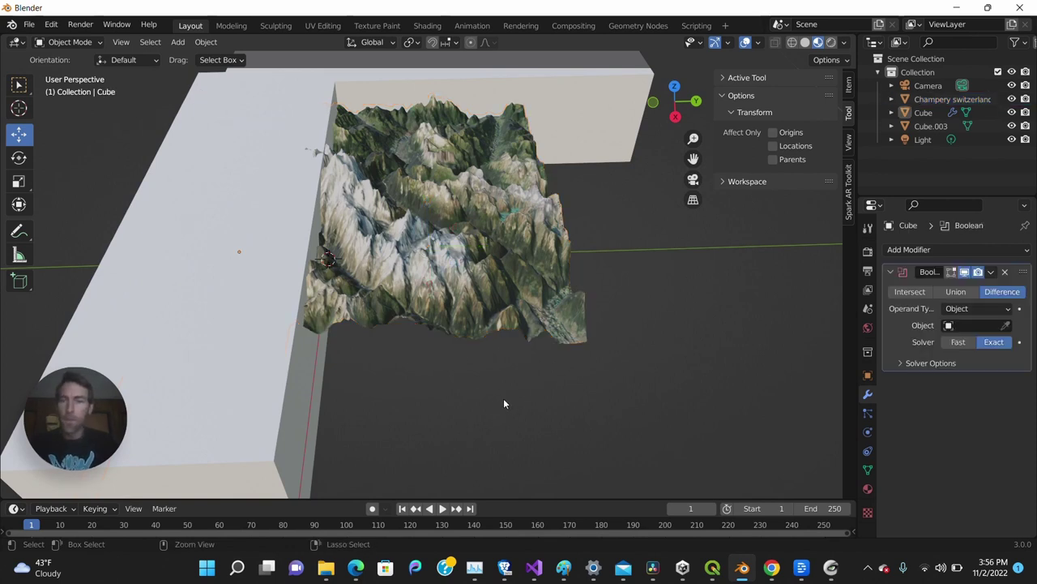
pyautogui.hotkey('ctrl', 'z')
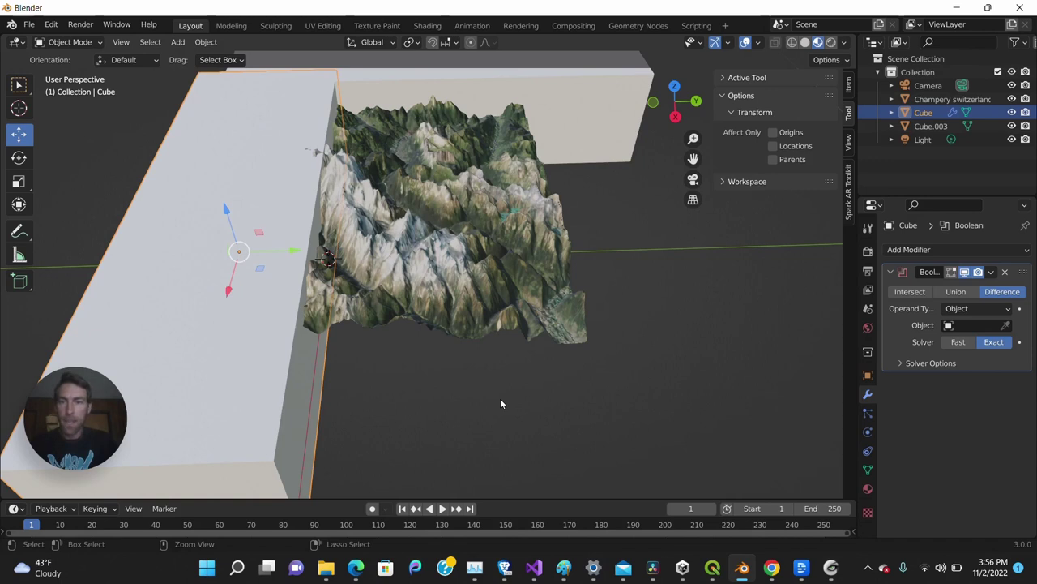
pyautogui.hotkey('ctrl', 'z')
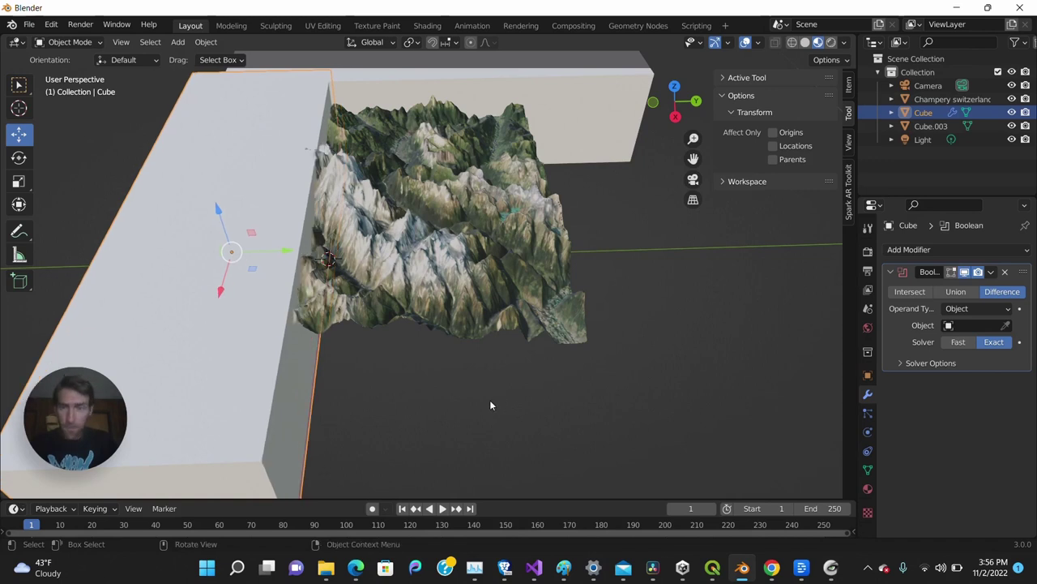
pyautogui.hotkey('ctrl', 'z')
# Nudge the Cube box slightly along Y and stretch it taller along Z
pyautogui.click(140, 369)
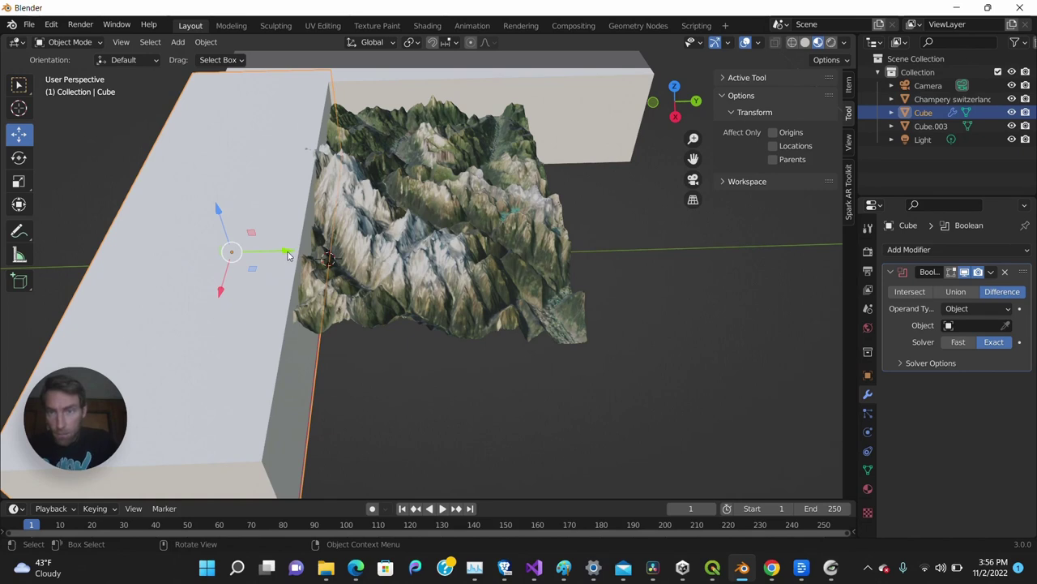
pyautogui.moveTo(288, 255)
pyautogui.mouseDown()
pyautogui.moveTo(302, 251)
pyautogui.moveTo(284, 252)
pyautogui.mouseUp()
pyautogui.rightClick(375, 404)
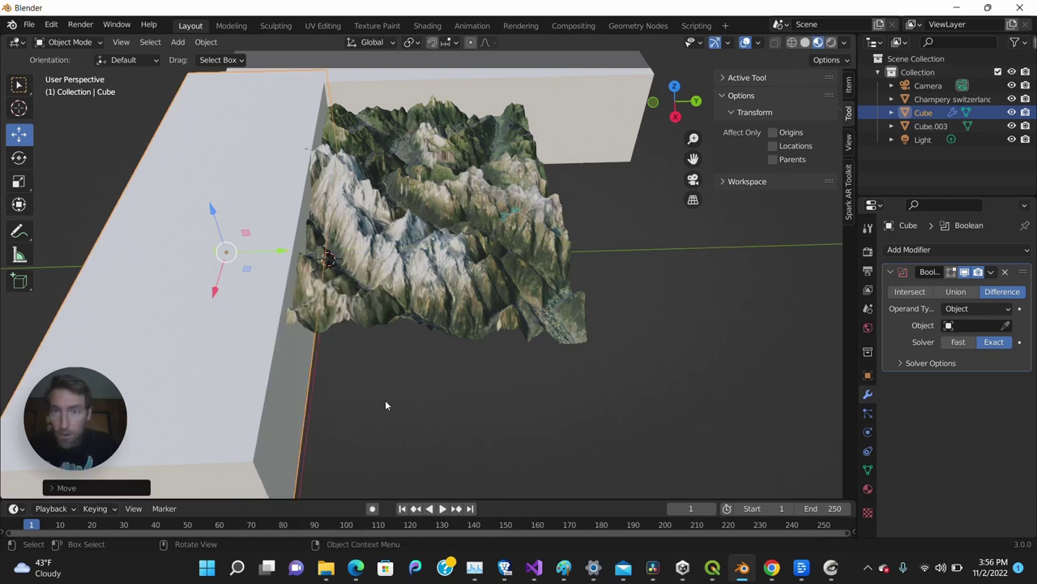
pyautogui.moveTo(385, 405); pyautogui.dragTo(124, 209, button='middle')
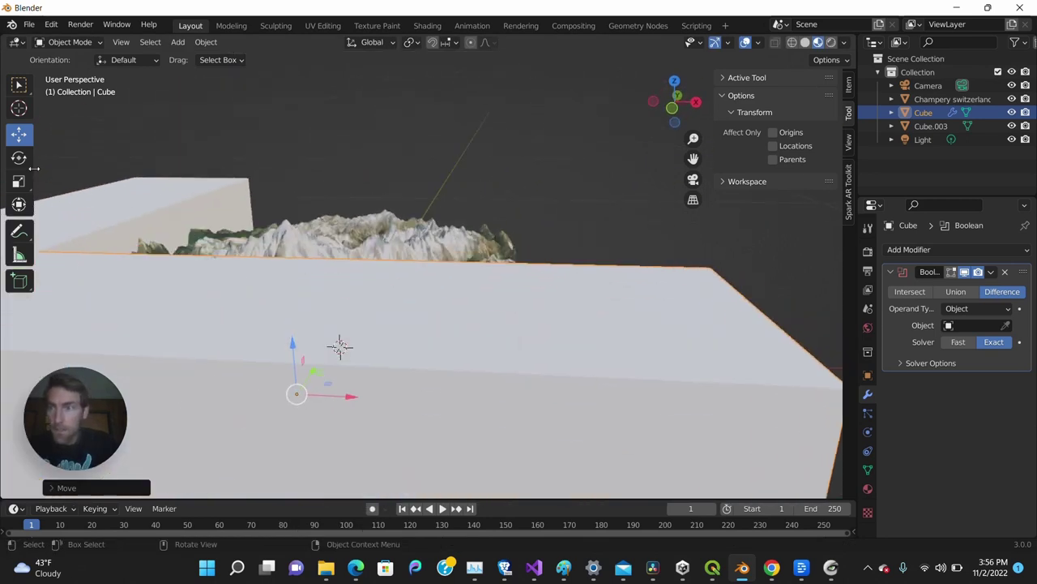
pyautogui.click(14, 184)
pyautogui.moveTo(294, 338); pyautogui.dragTo(294, 331)
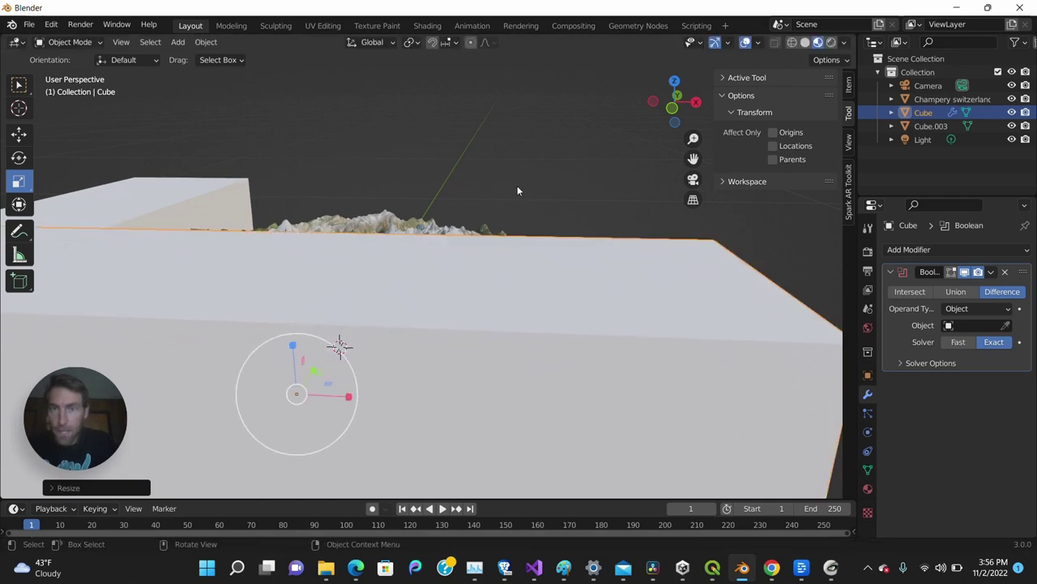
pyautogui.moveTo(517, 191); pyautogui.dragTo(392, 226, button='middle')
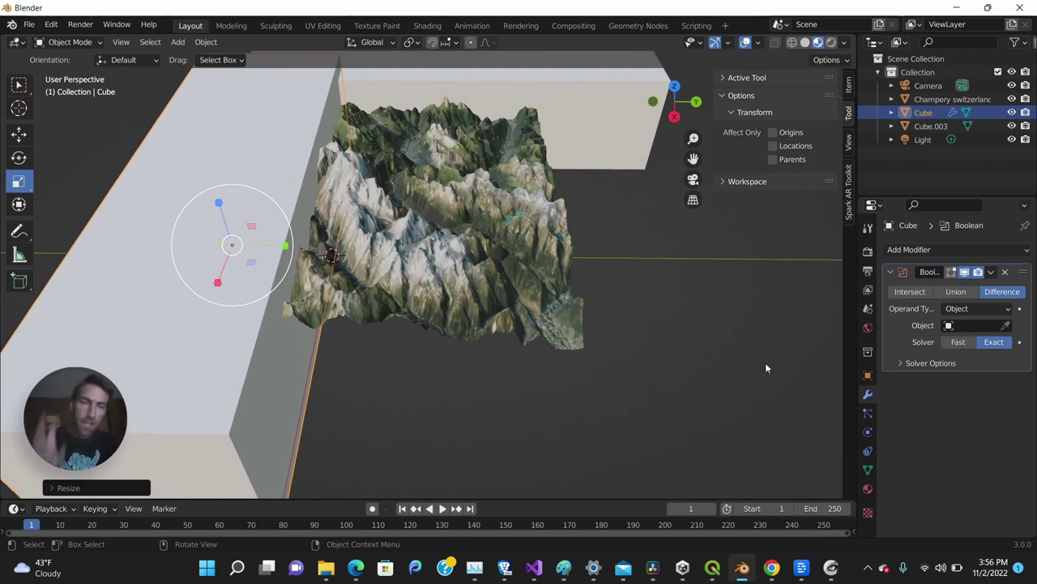
# Add a Boolean modifier to the Champery terrain with the Cube as cutter and apply it
pyautogui.hotkey('alt', 'a')
pyautogui.click(504, 272)
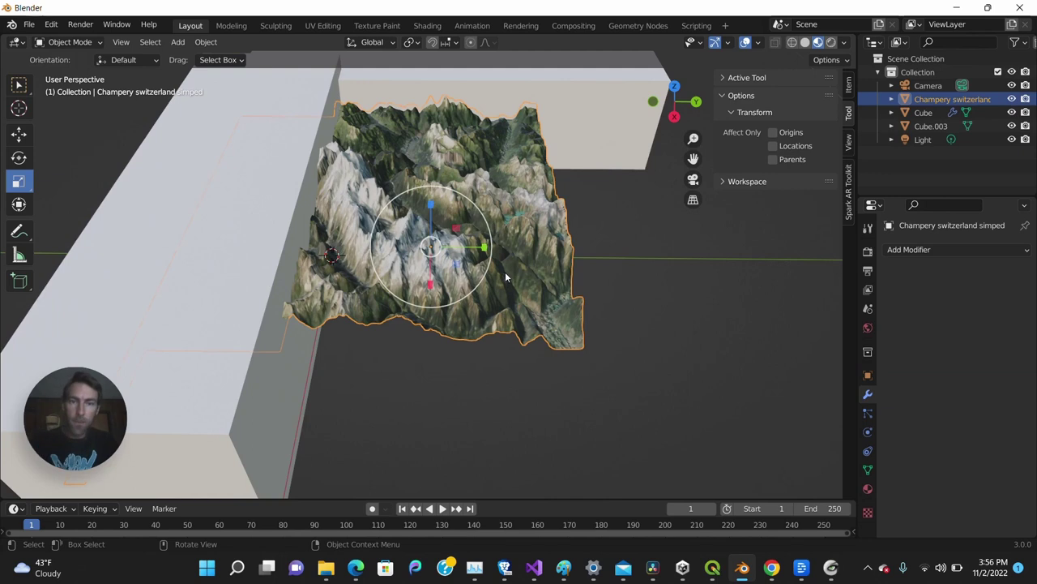
pyautogui.click(951, 249)
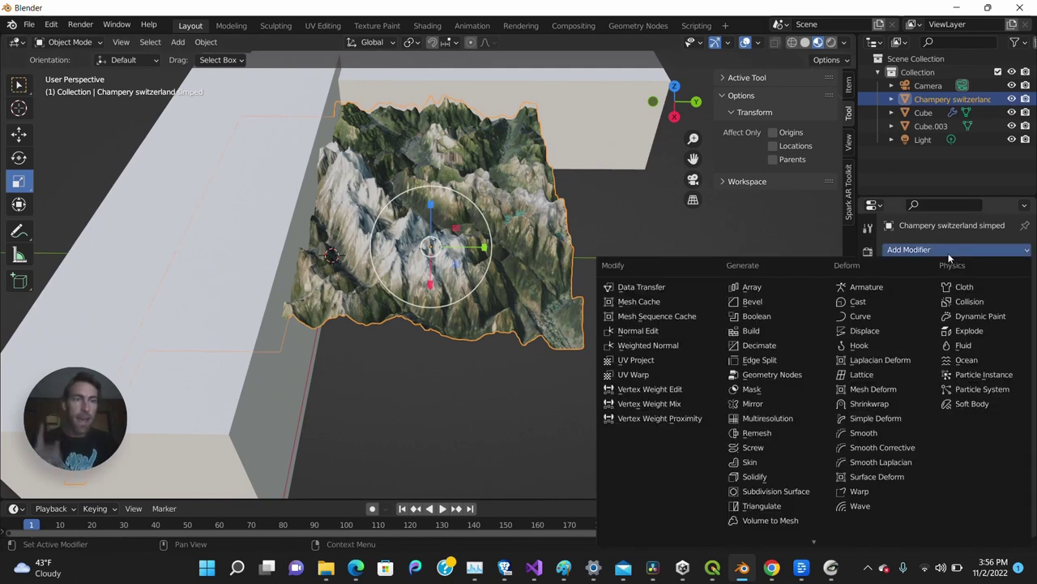
pyautogui.click(736, 322)
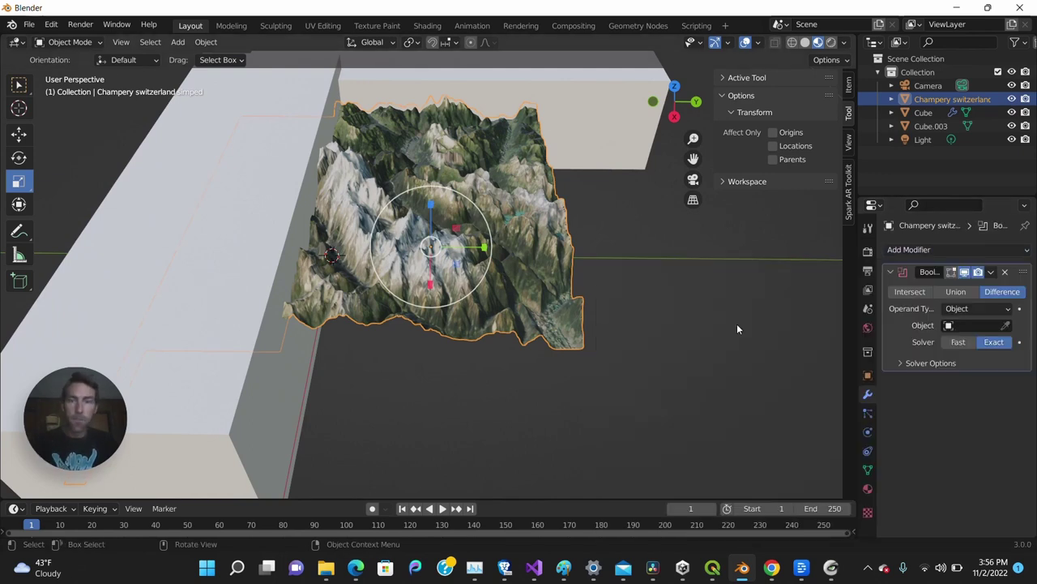
pyautogui.click(1007, 325)
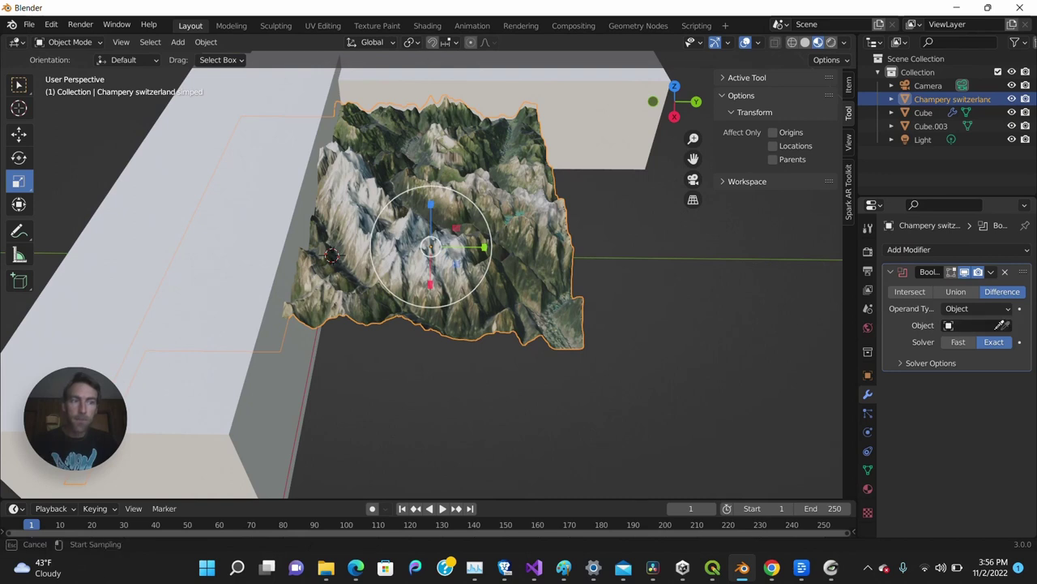
pyautogui.click(178, 397)
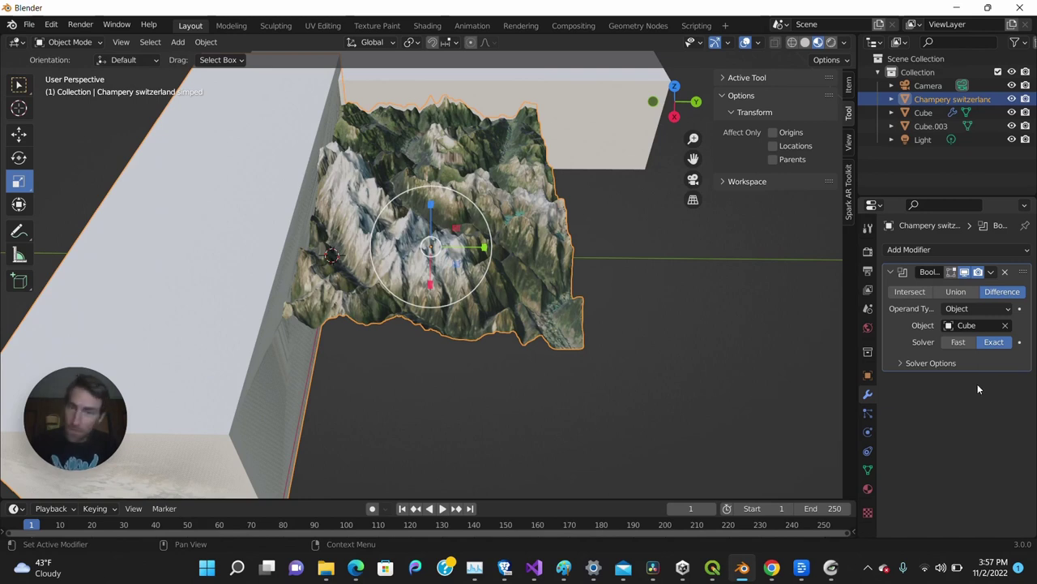
pyautogui.click(991, 271)
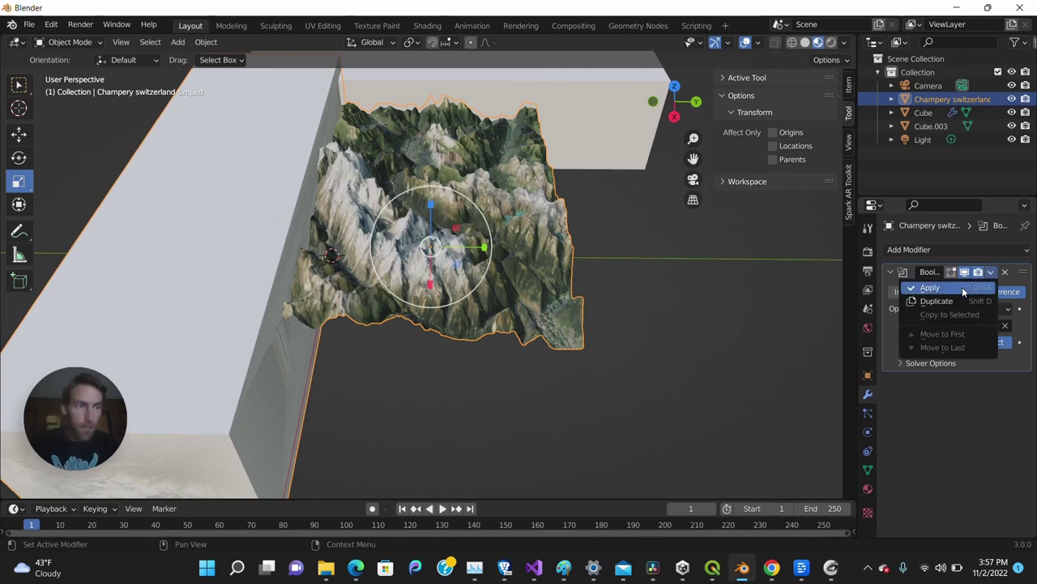
pyautogui.click(934, 289)
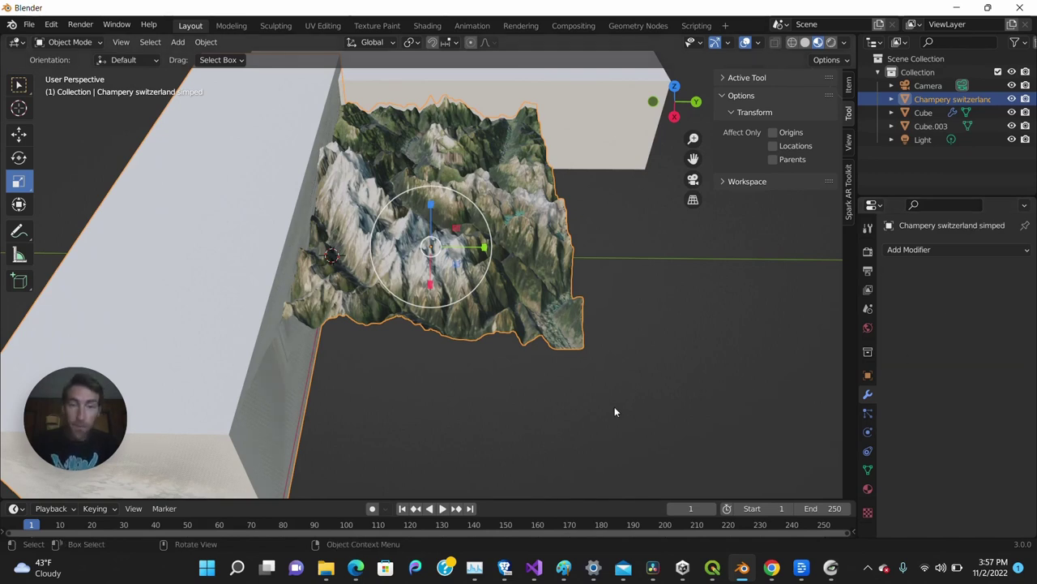
# Delete the Cube box, then undo twice to bring it back with the terrain active
pyautogui.click(503, 400)
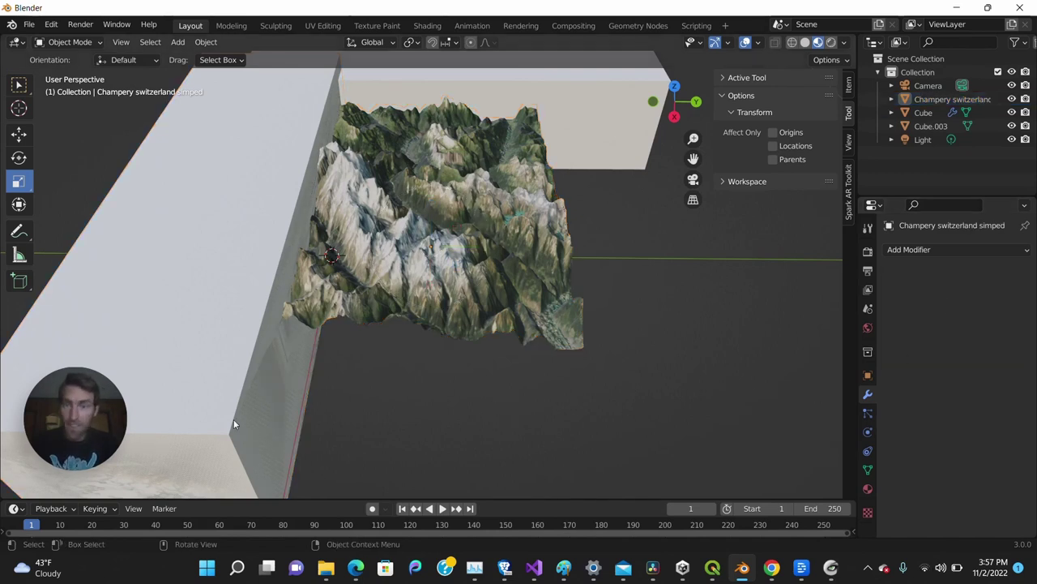
pyautogui.click(178, 405)
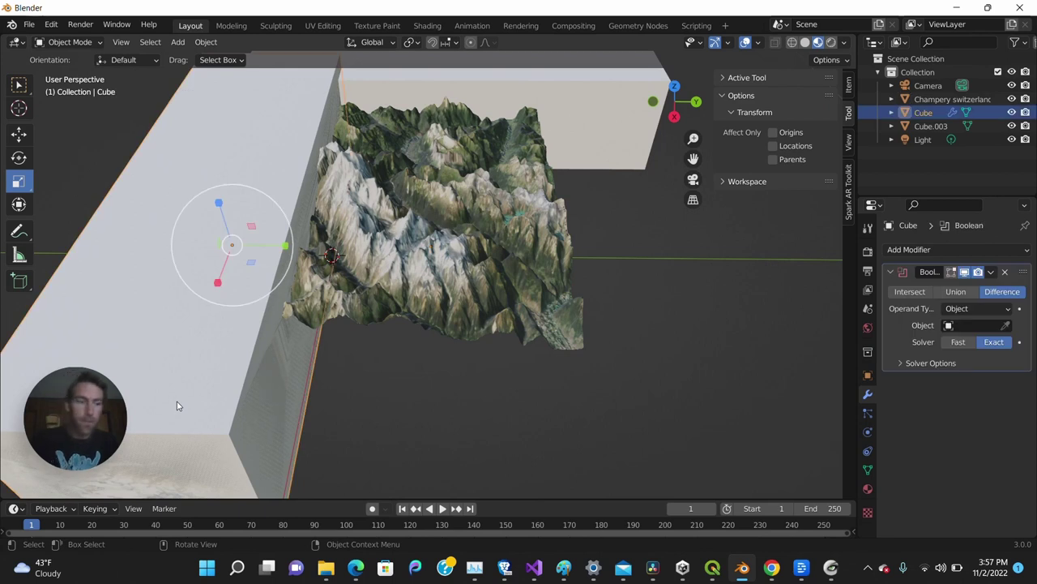
pyautogui.press('Delete')
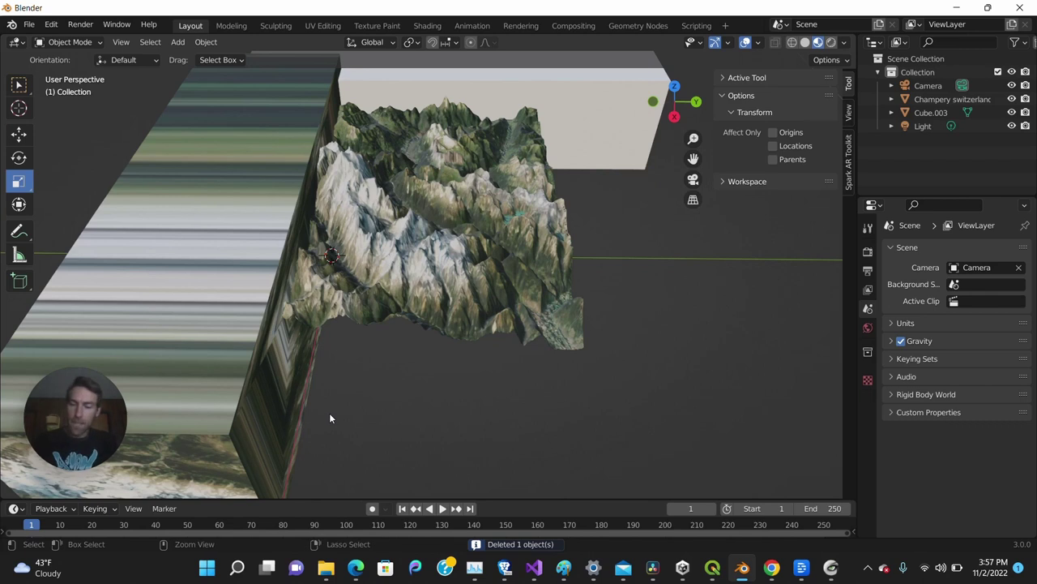
pyautogui.hotkey('ctrl', 'z')
pyautogui.hotkey('ctrl', 'z')
pyautogui.hotkey('ctrl', 'z')
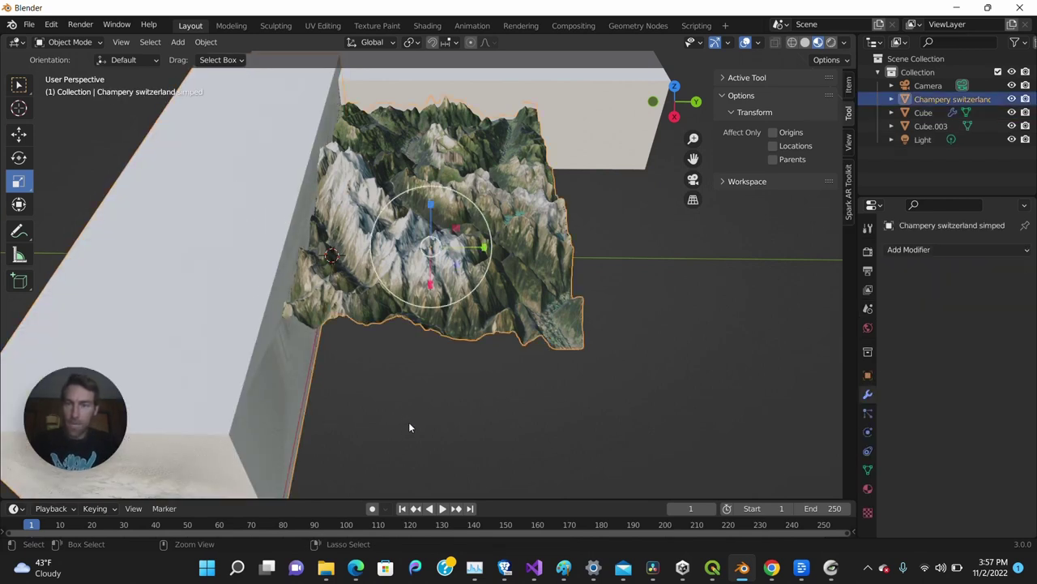
# Undo back to the unapplied Boolean modifier and scale up the Cube.003 box
pyautogui.hotkey('ctrl', 'z')
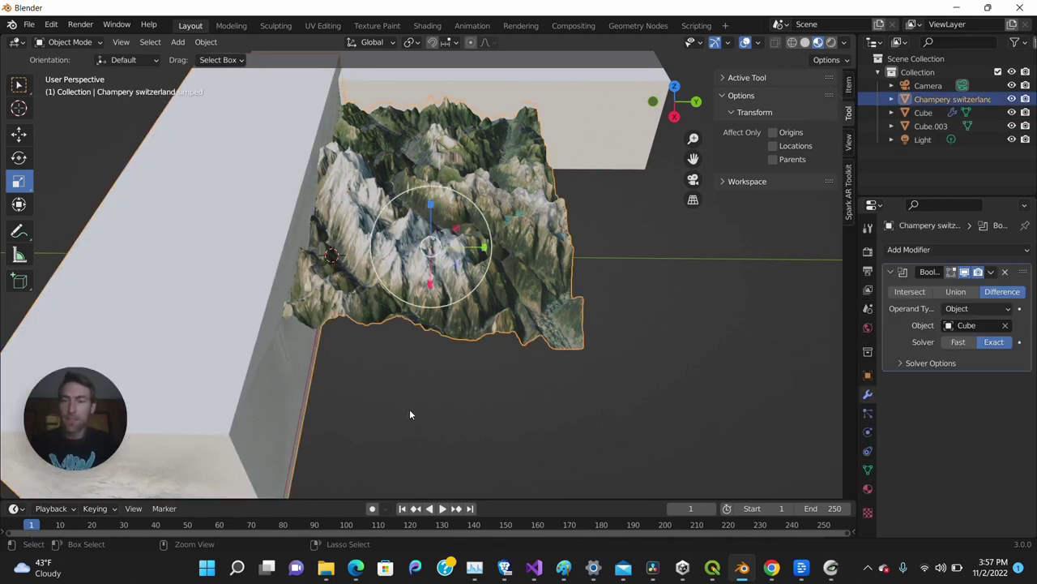
pyautogui.hotkey('ctrl', 'z')
pyautogui.hotkey('ctrl', 'z')
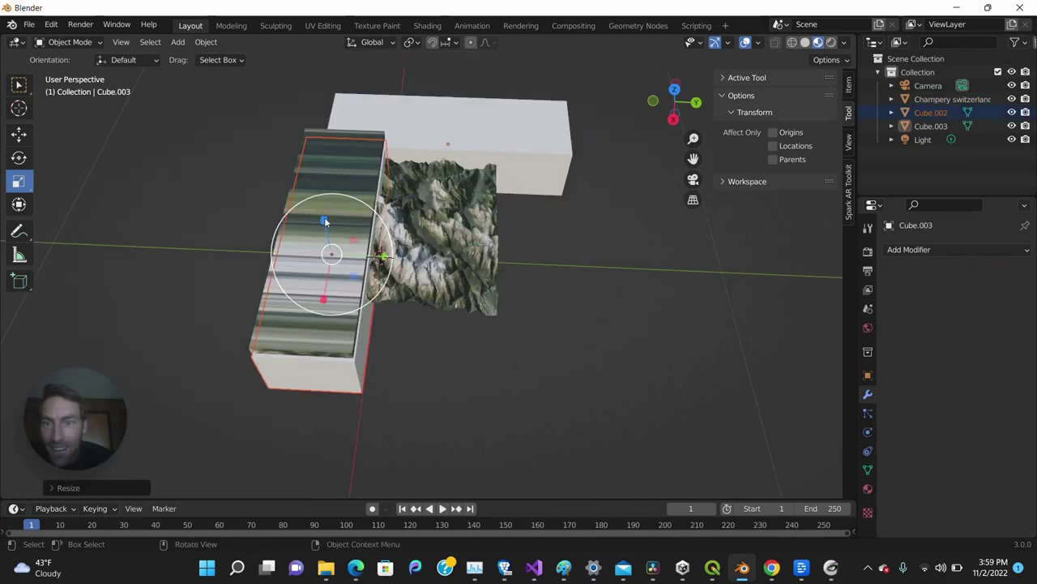
pyautogui.press('s')
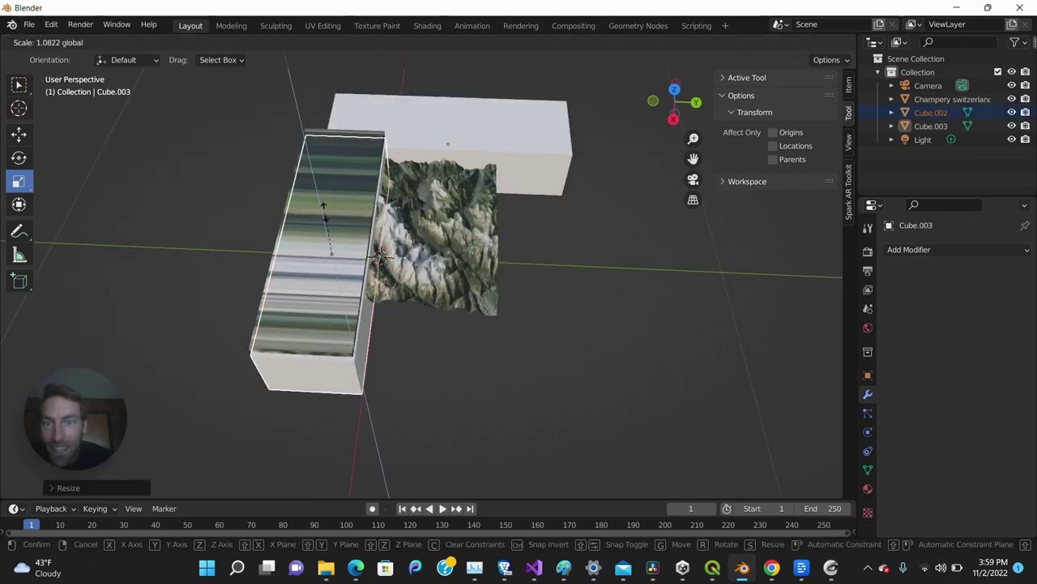
pyautogui.click(324, 199)
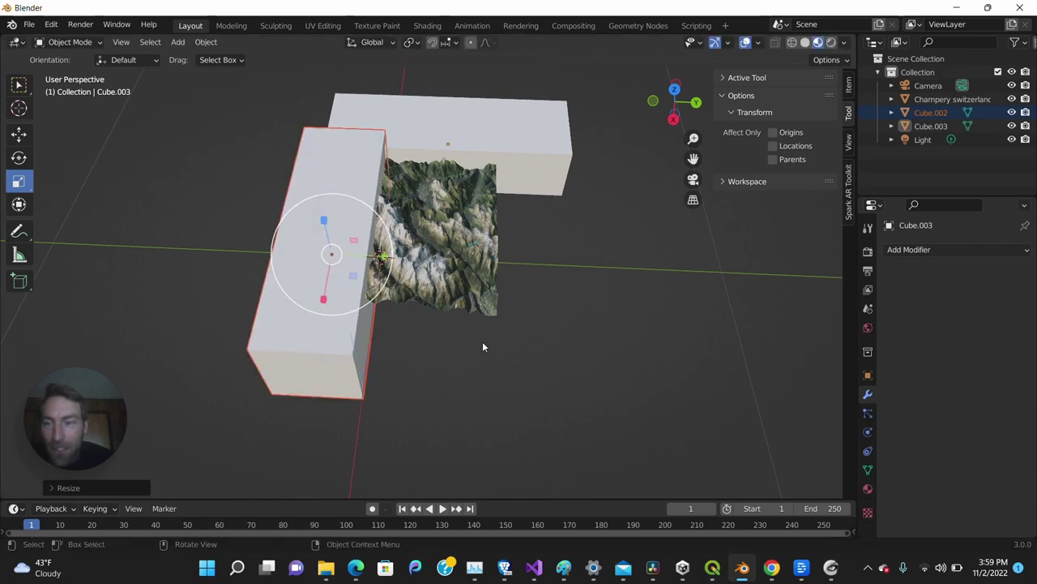
pyautogui.scroll(2, 479, 335)
pyautogui.moveTo(479, 340); pyautogui.dragTo(223, 308, button='middle')
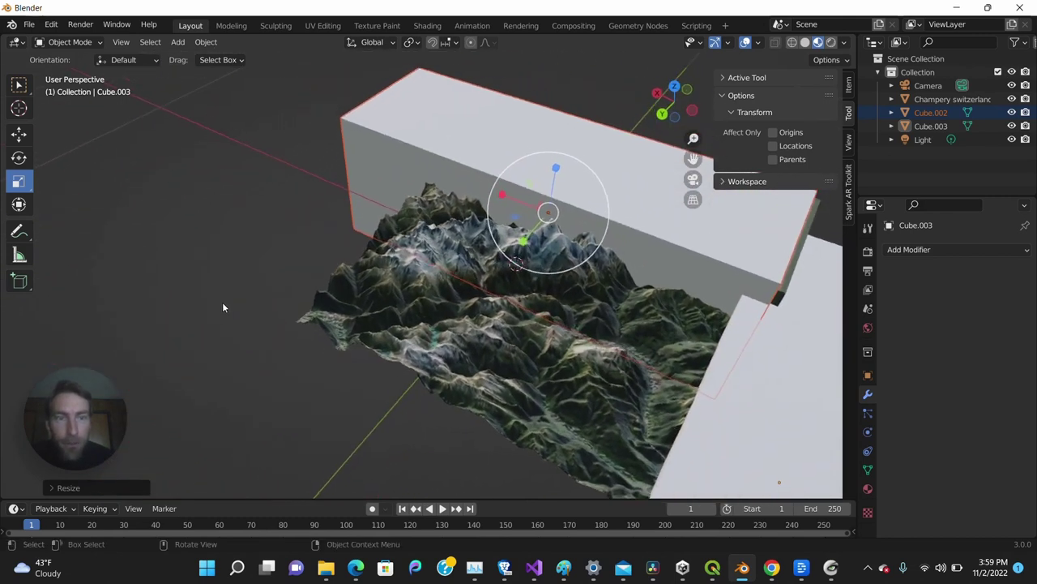
# Scale up the Cube.002 box uniformly and orbit to check its reach
pyautogui.press('s')
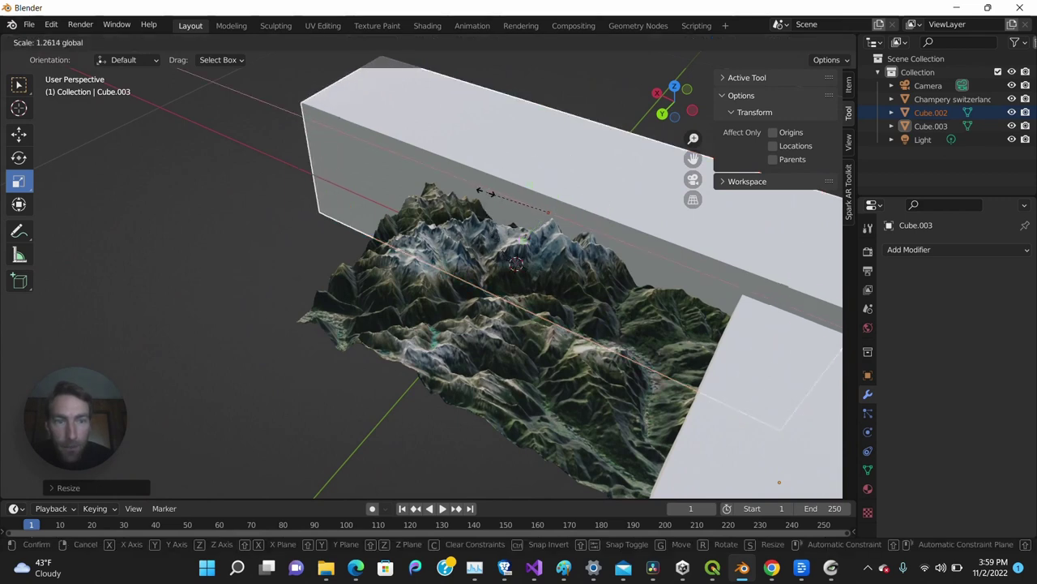
pyautogui.click(474, 192)
pyautogui.moveTo(473, 192); pyautogui.dragTo(439, 319, button='middle')
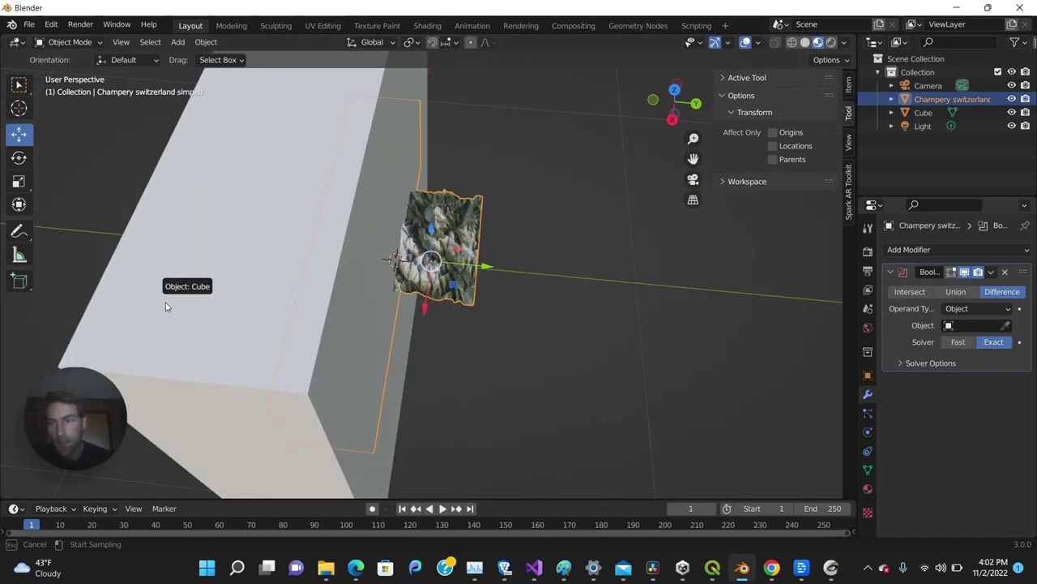
# Set the Cube as the Boolean cutter and apply the difference to the terrain
pyautogui.click(270, 345)
pyautogui.scroll(-3, 544, 379)
pyautogui.moveTo(544, 380); pyautogui.dragTo(531, 345, button='middle')
pyautogui.scroll(3, 500, 350)
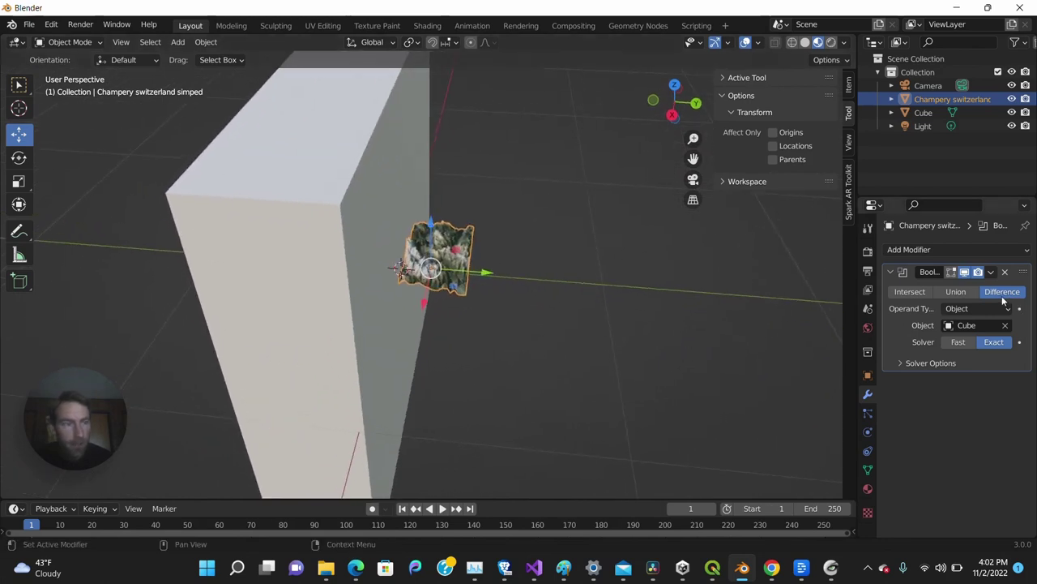
pyautogui.click(990, 272)
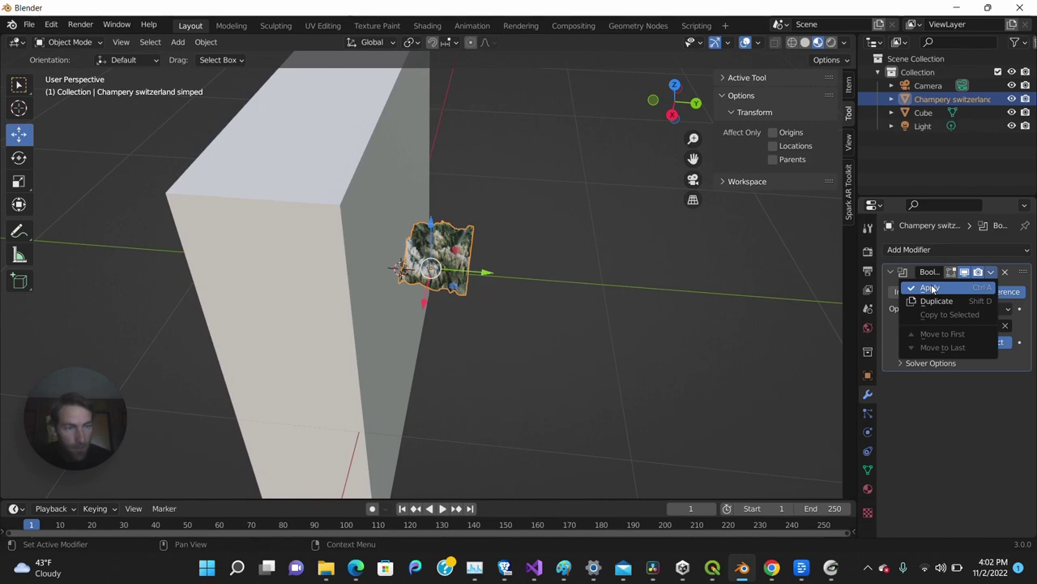
pyautogui.hotkey('ctrl', 'a')
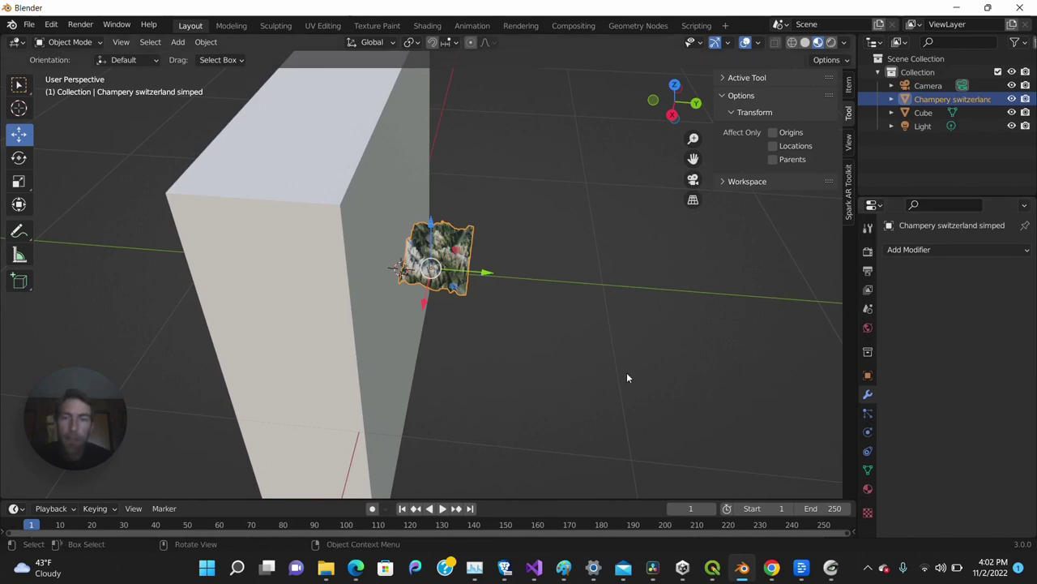
# Delete the Cube box and orbit to view the trimmed terrain
pyautogui.click(579, 372)
pyautogui.click(327, 355)
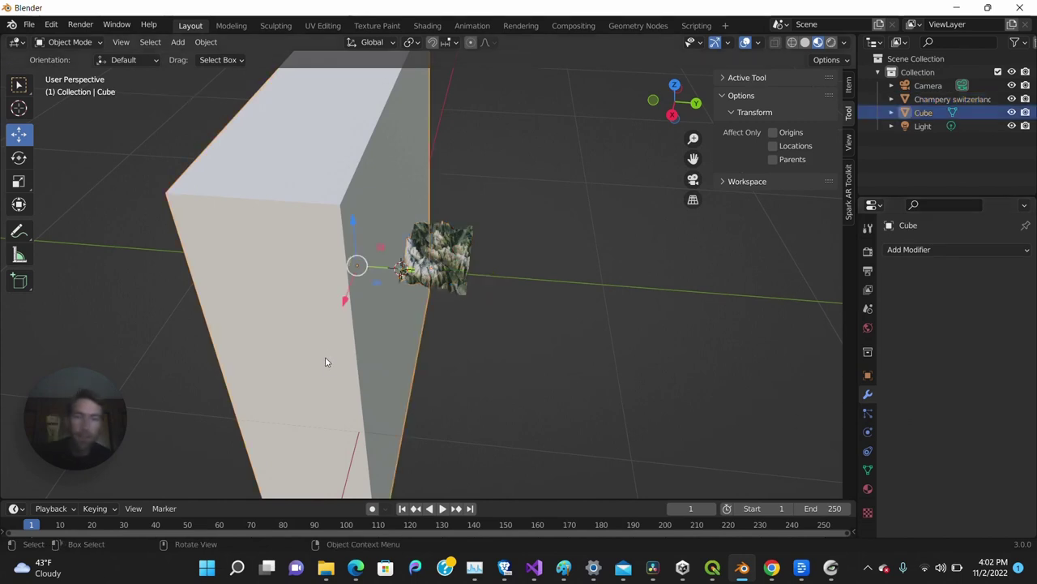
pyautogui.press('Delete')
pyautogui.scroll(5, 360, 347)
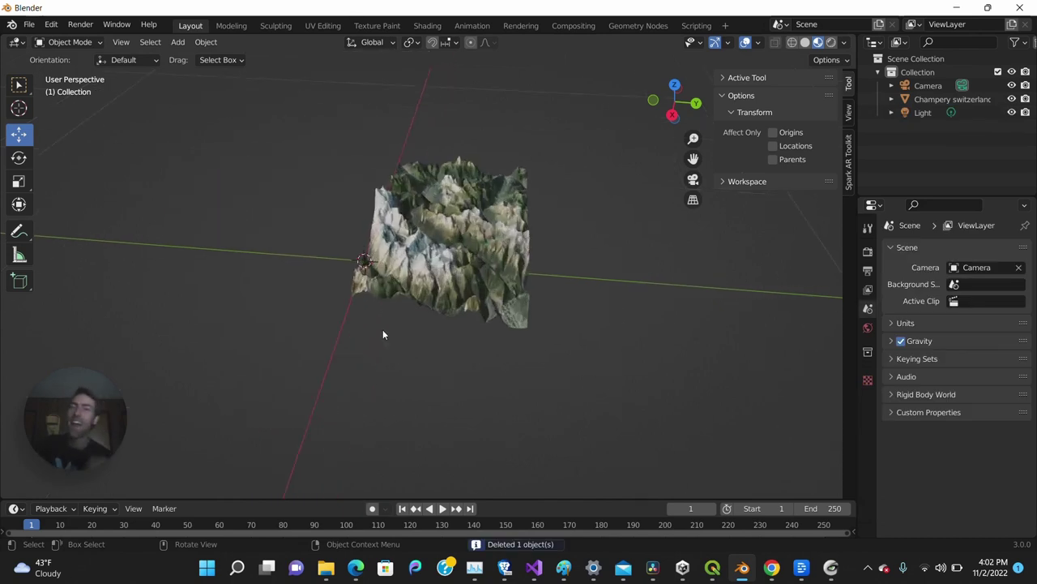
pyautogui.moveTo(346, 288); pyautogui.dragTo(436, 282, button='middle')
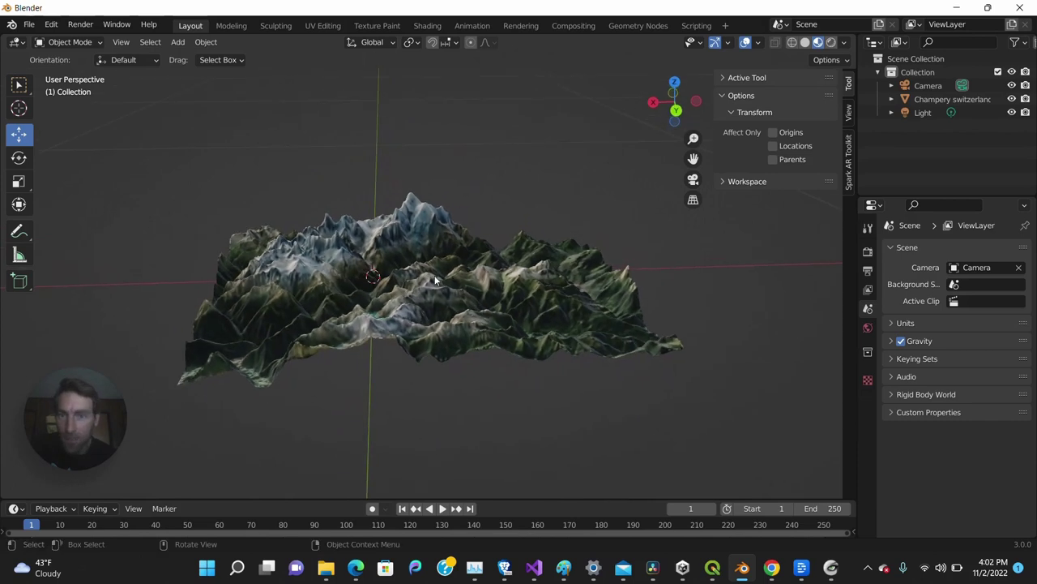
# Scale the trimmed terrain down along Z to flatten its relief
pyautogui.click(435, 284)
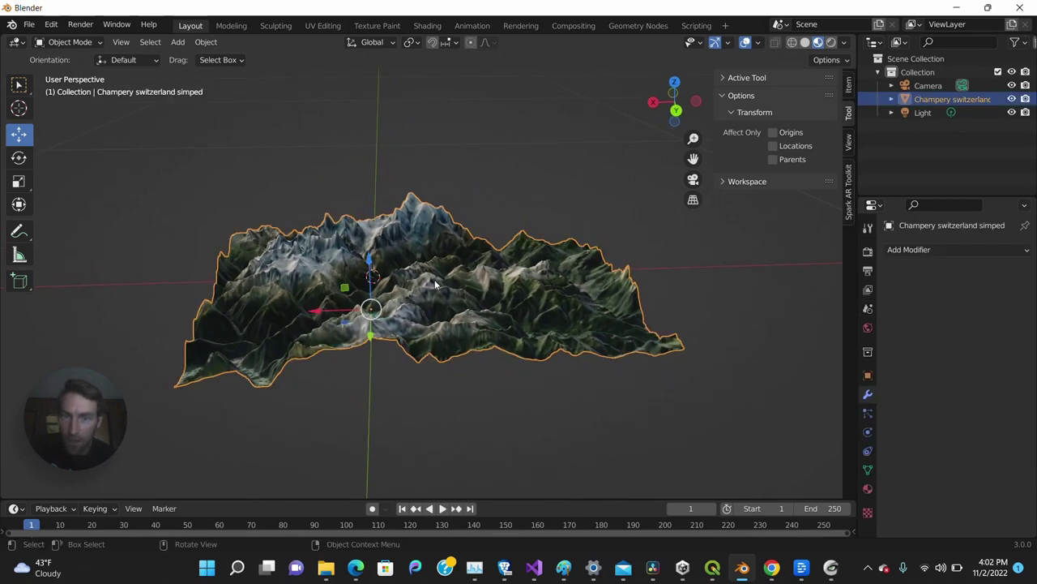
pyautogui.click(19, 182)
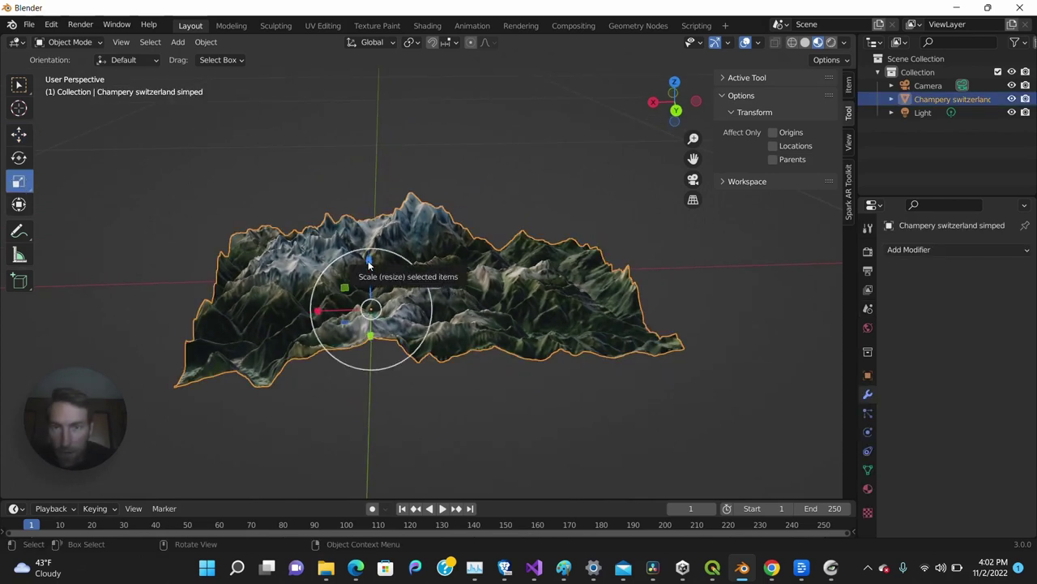
pyautogui.moveTo(368, 264); pyautogui.dragTo(371, 277)
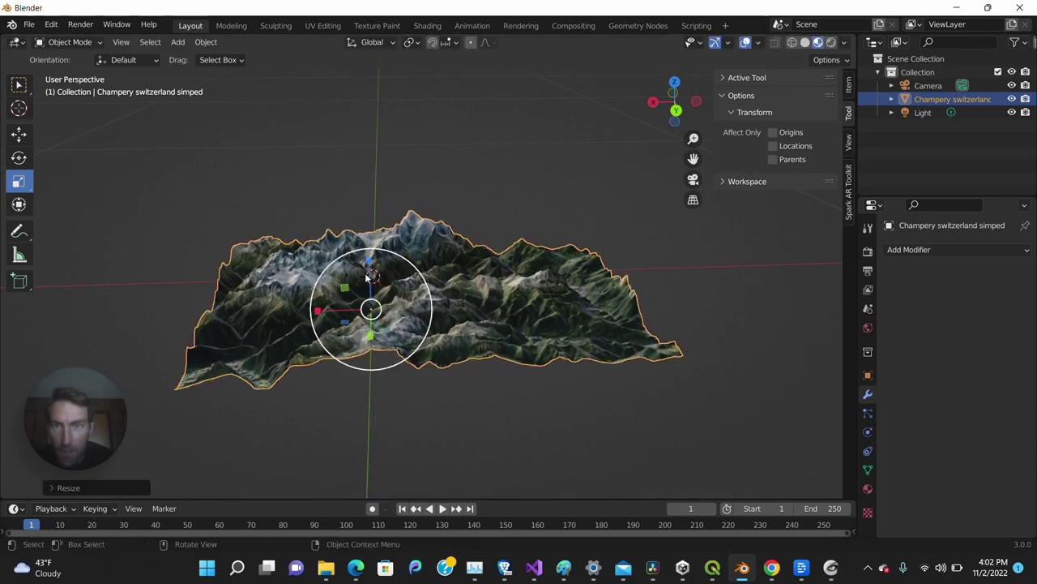
# Orbit around the flattened terrain from several angles, then reselect it
pyautogui.moveTo(369, 276); pyautogui.dragTo(225, 276, button='middle')
pyautogui.click(224, 276)
pyautogui.scroll(4, 463, 325)
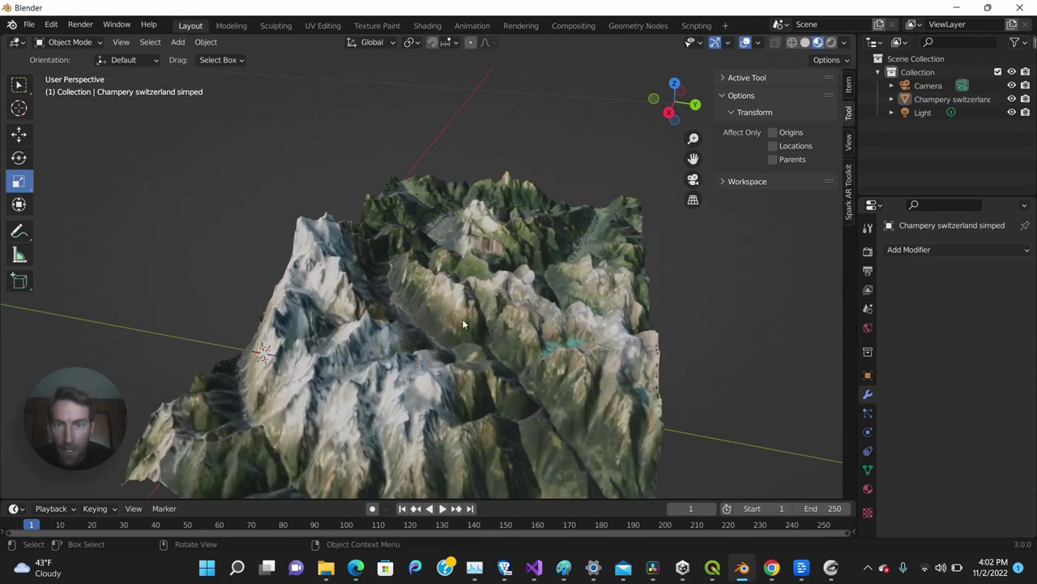
pyautogui.scroll(2, 464, 324)
pyautogui.moveTo(461, 322); pyautogui.dragTo(448, 137, button='middle')
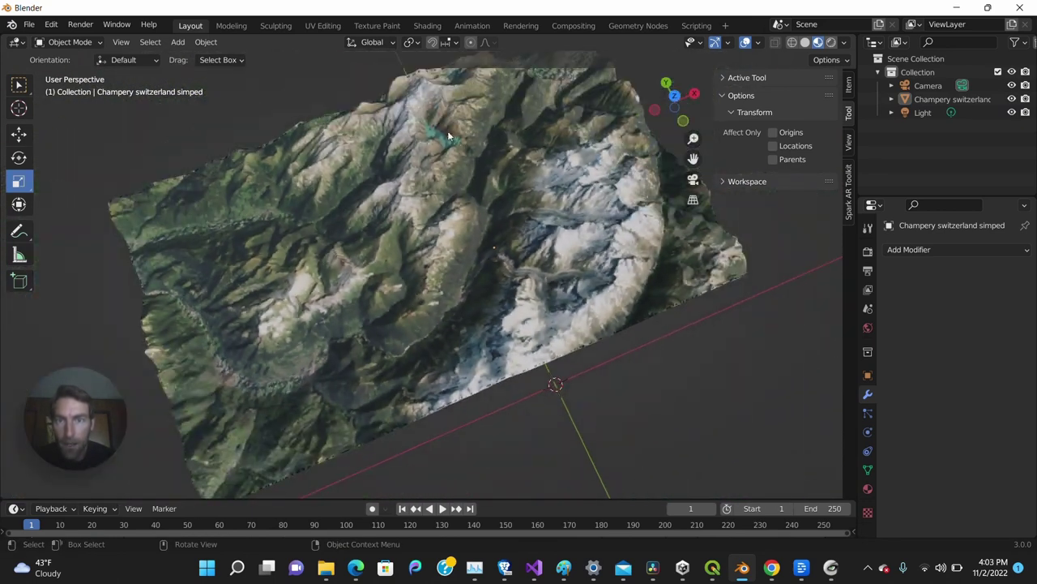
pyautogui.moveTo(400, 263); pyautogui.dragTo(463, 266, button='middle')
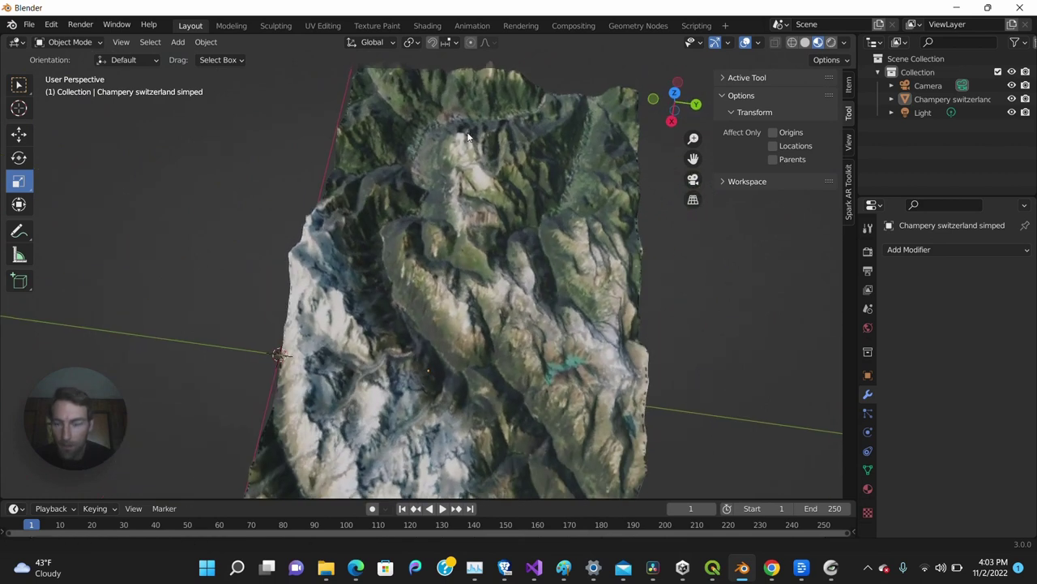
pyautogui.moveTo(468, 137); pyautogui.dragTo(446, 249, button='middle')
pyautogui.moveTo(406, 279); pyautogui.dragTo(447, 302, button='middle')
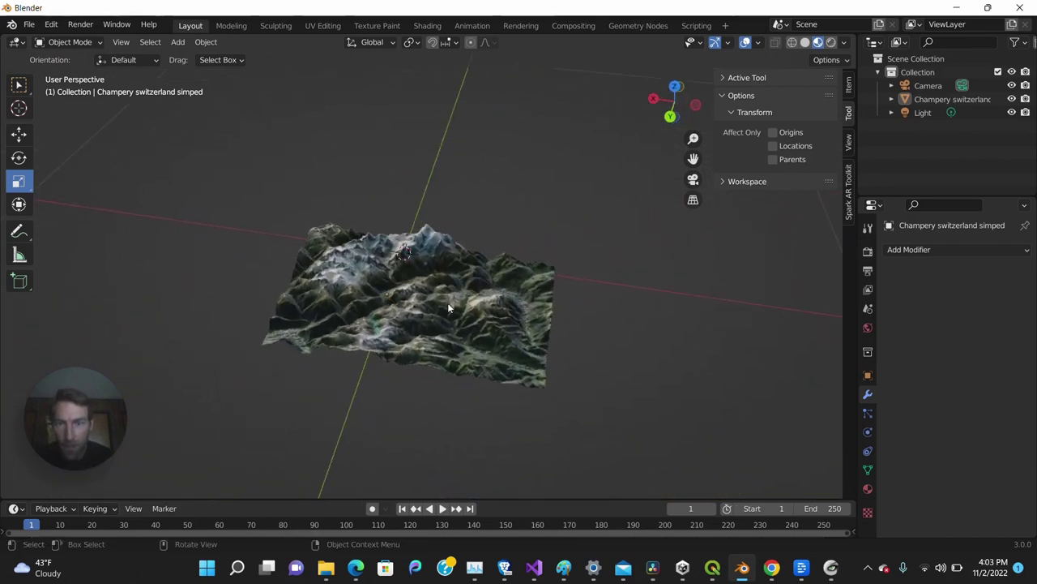
pyautogui.click(476, 283)
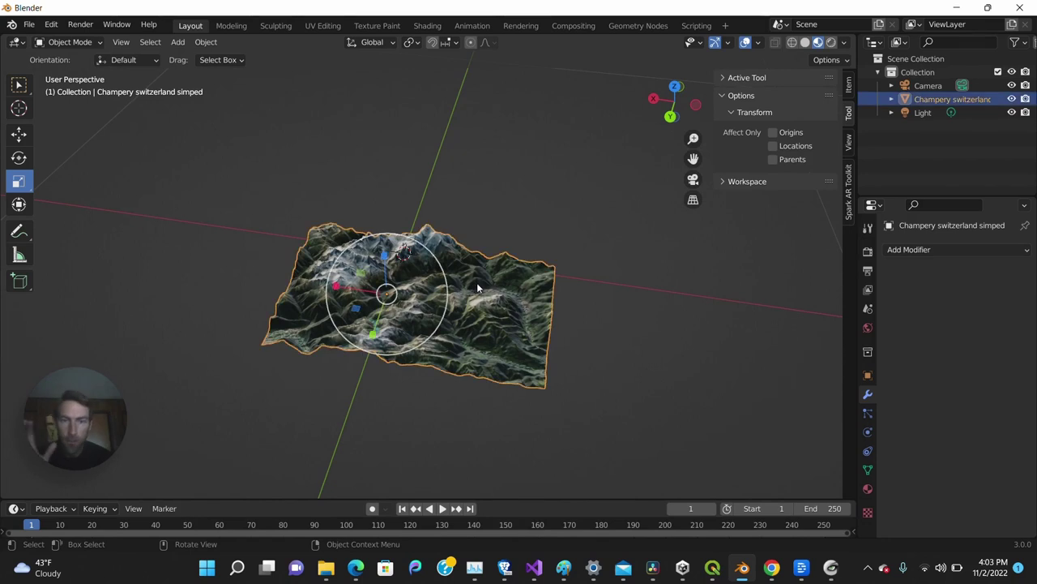
# Open the Spark AR Toolkit panel and view the framed terrain as a wireframe
pyautogui.click(849, 191)
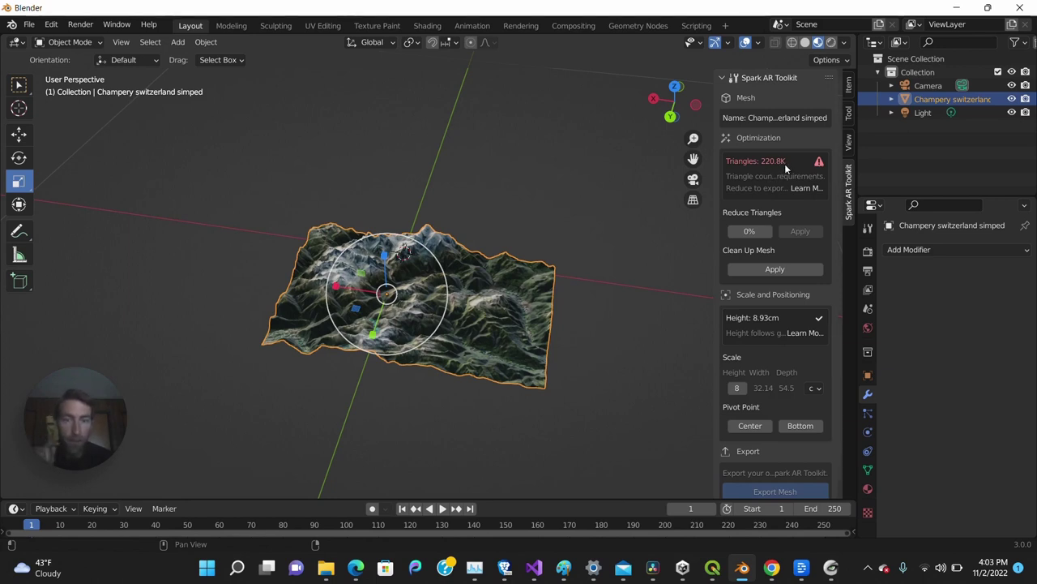
pyautogui.click(793, 44)
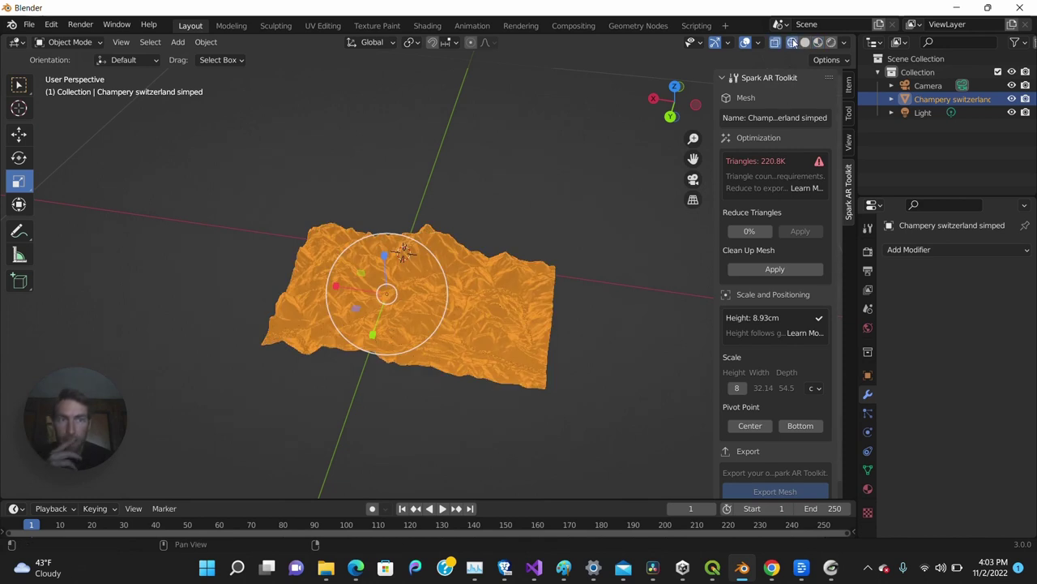
pyautogui.press('KP_Decimal')
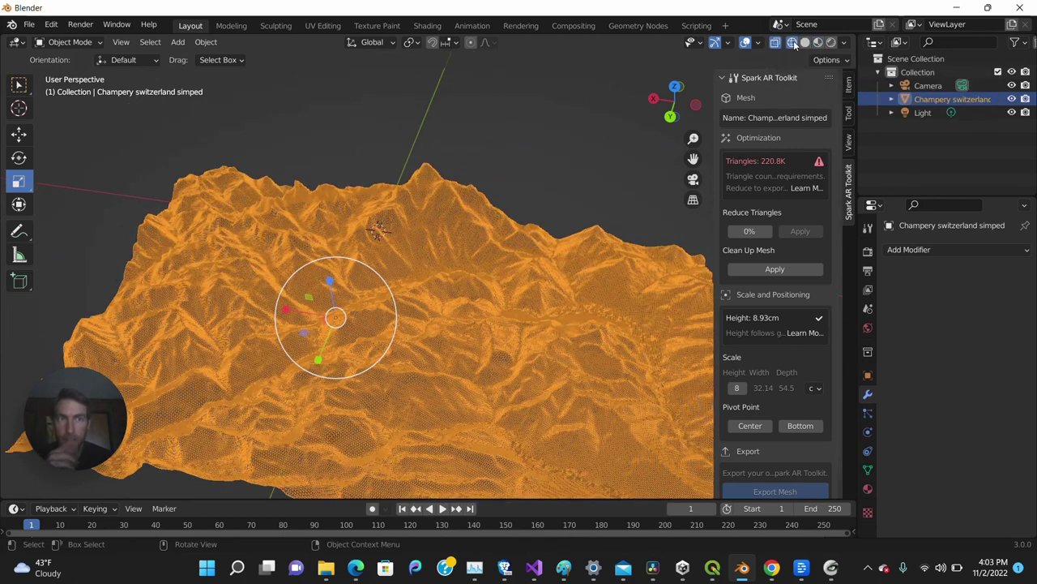
pyautogui.scroll(6, 403, 348)
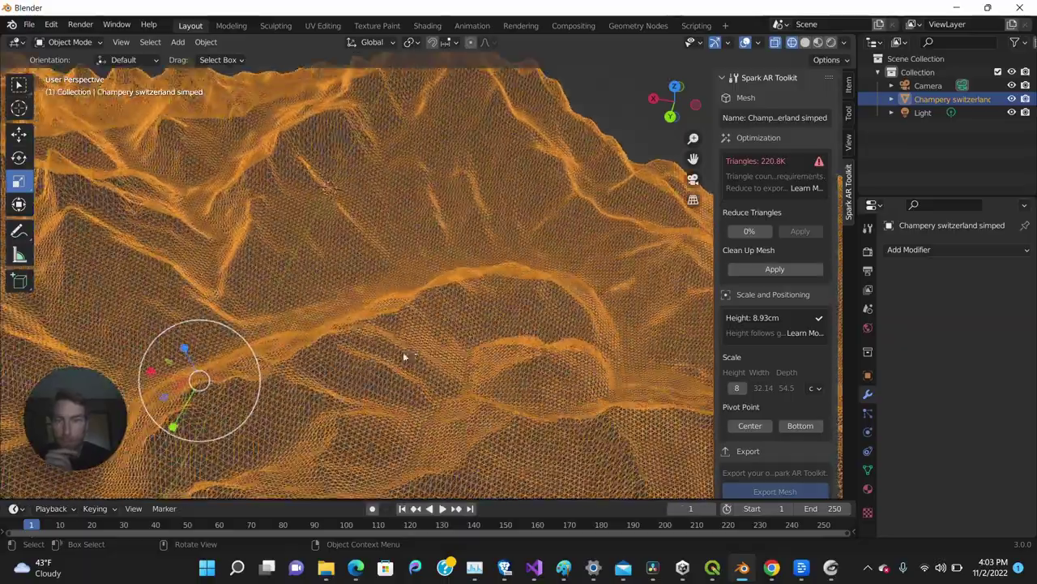
pyautogui.moveTo(403, 352)
pyautogui.mouseDown(button='middle')
pyautogui.moveTo(400, 327)
pyautogui.moveTo(338, 341)
pyautogui.moveTo(238, 341)
pyautogui.moveTo(436, 393)
pyautogui.moveTo(409, 369)
pyautogui.mouseUp(button='middle')
pyautogui.scroll(-2, 409, 366)
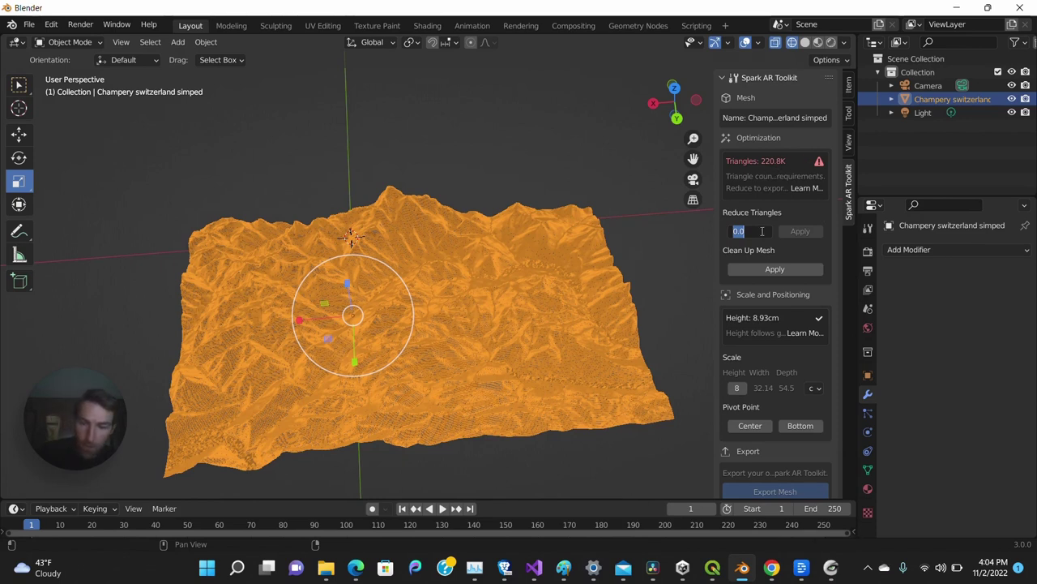
# Reduce the terrain's triangles by 50, then return to the textured Material Preview
pyautogui.write('50')
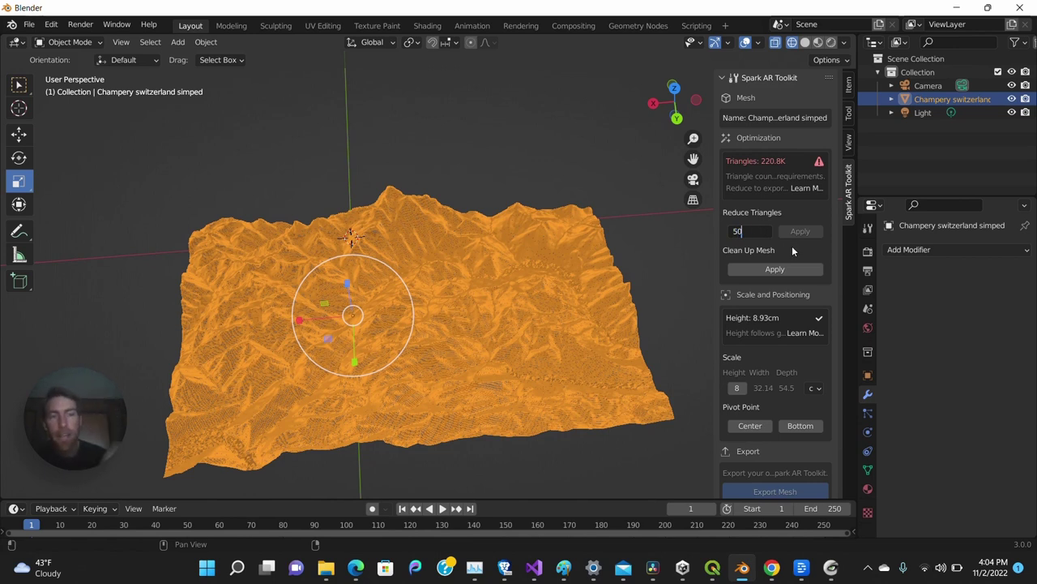
pyautogui.press('Return')
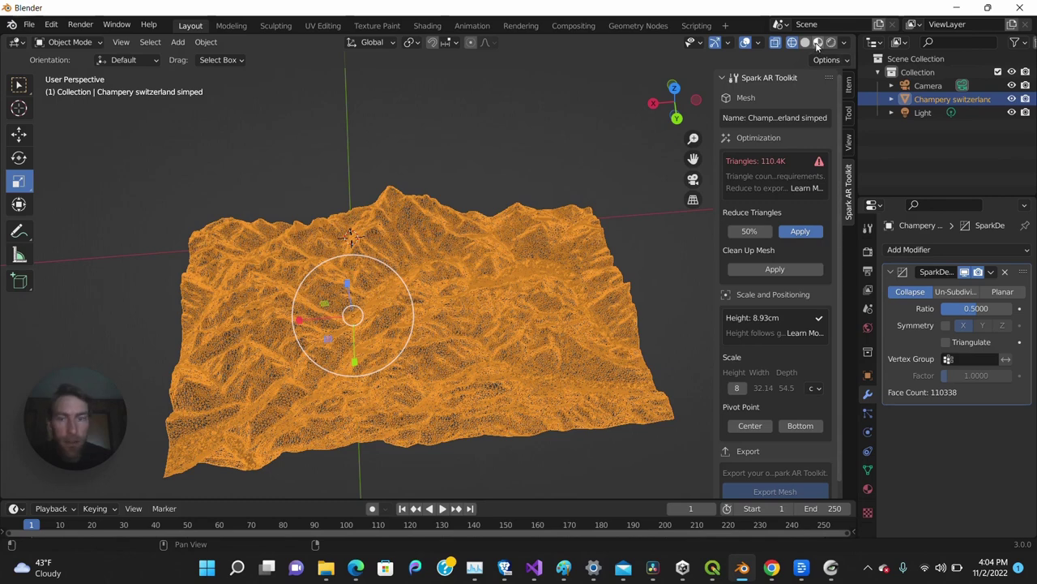
pyautogui.click(817, 44)
pyautogui.moveTo(535, 211); pyautogui.dragTo(389, 324, button='middle')
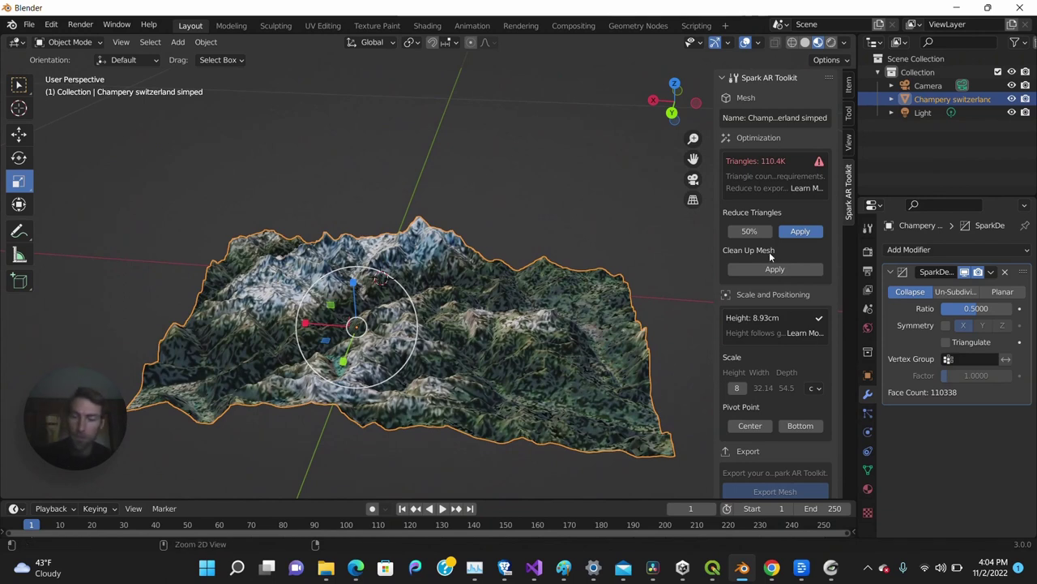
# Undo the 50% reduction, then export the terrain as Champery switzerland.glb in Desktop\3d scans
pyautogui.hotkey('ctrl', 'z')
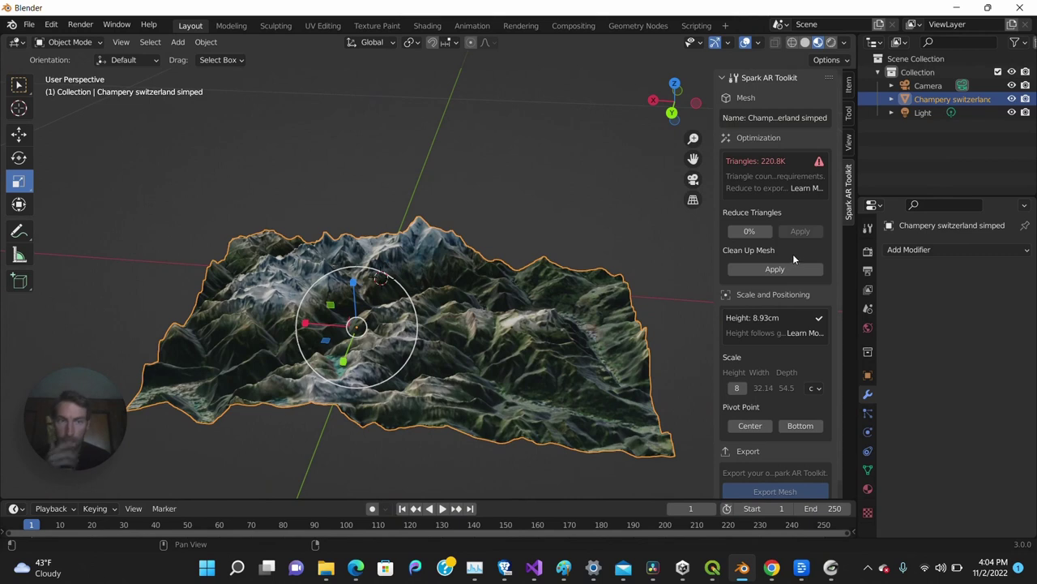
pyautogui.moveTo(697, 251); pyautogui.dragTo(421, 341, button='middle')
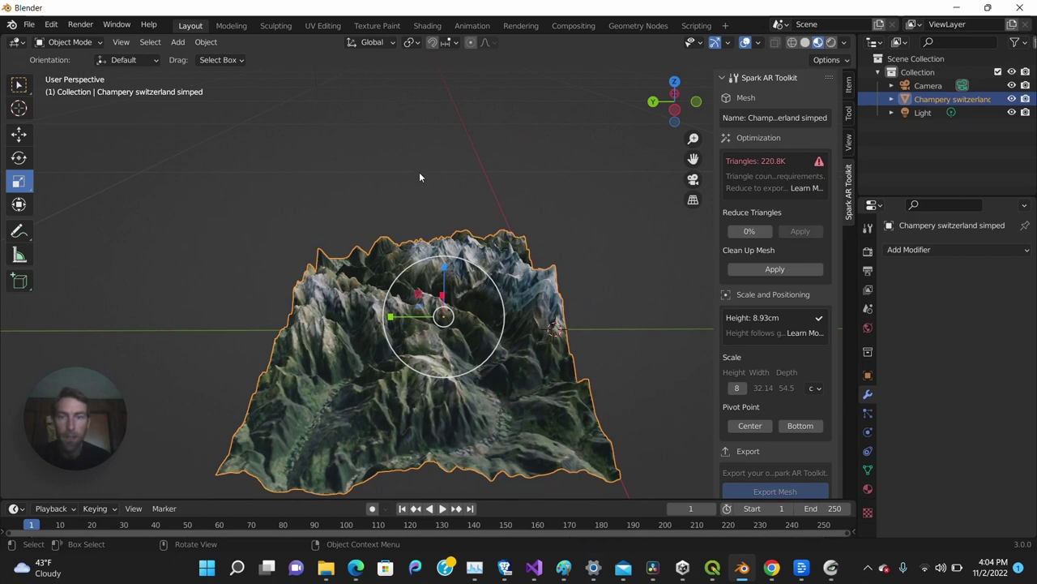
pyautogui.click(29, 25)
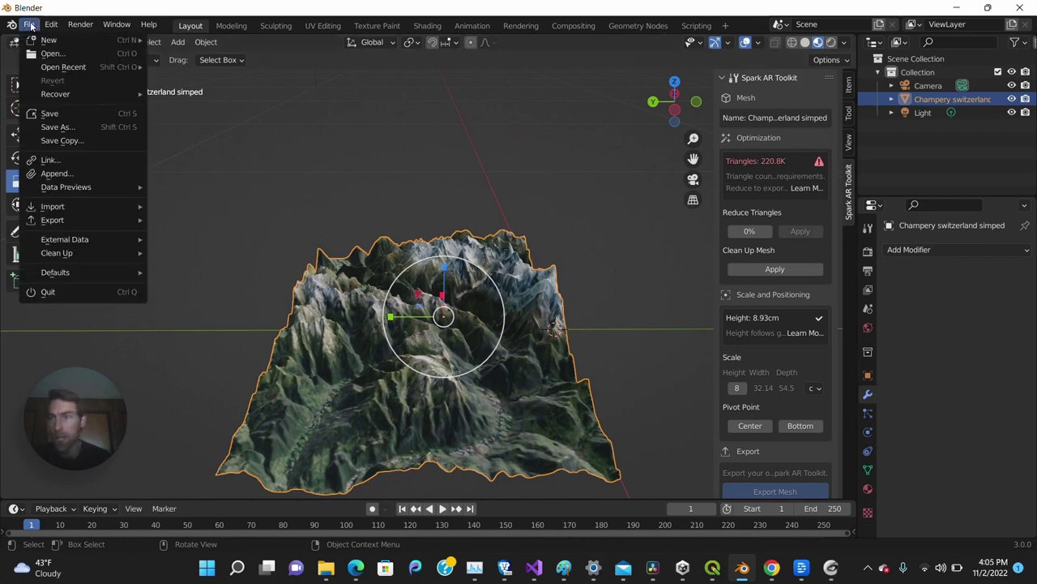
pyautogui.moveTo(80, 223)
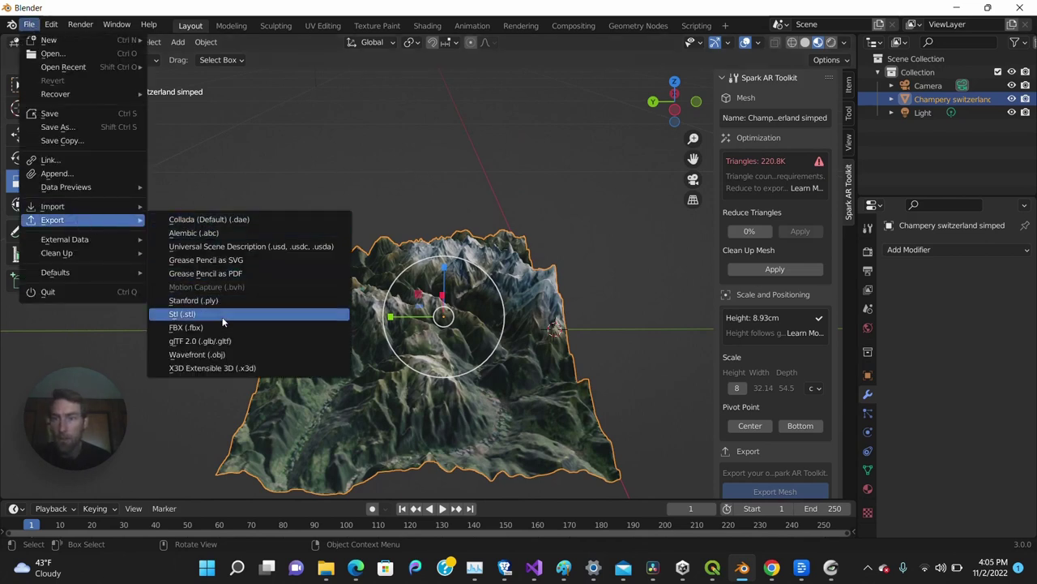
pyautogui.click(227, 341)
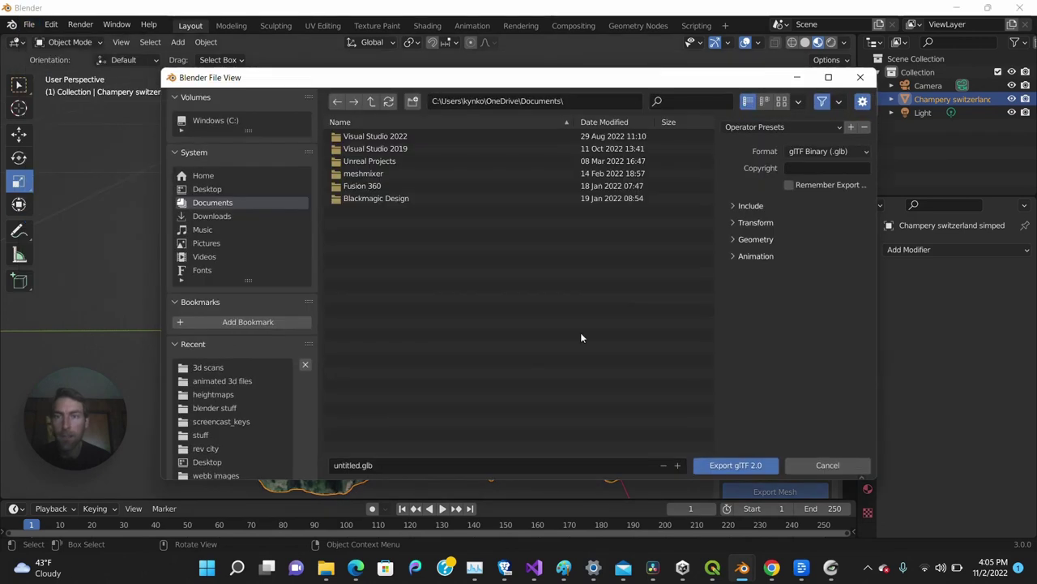
pyautogui.click(205, 189)
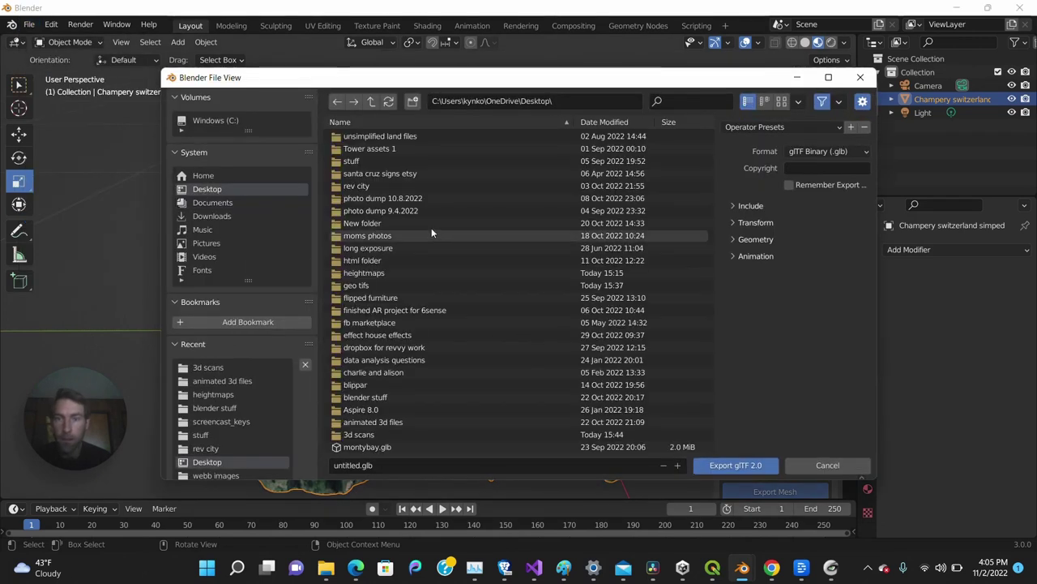
pyautogui.doubleClick(375, 434)
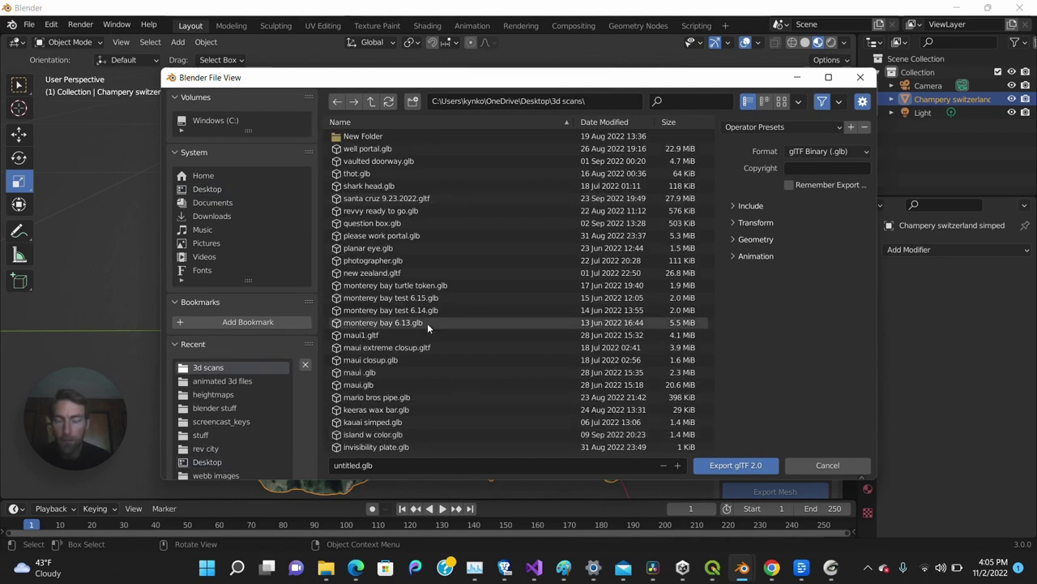
pyautogui.scroll(-4, 427, 323)
pyautogui.scroll(-10, 422, 314)
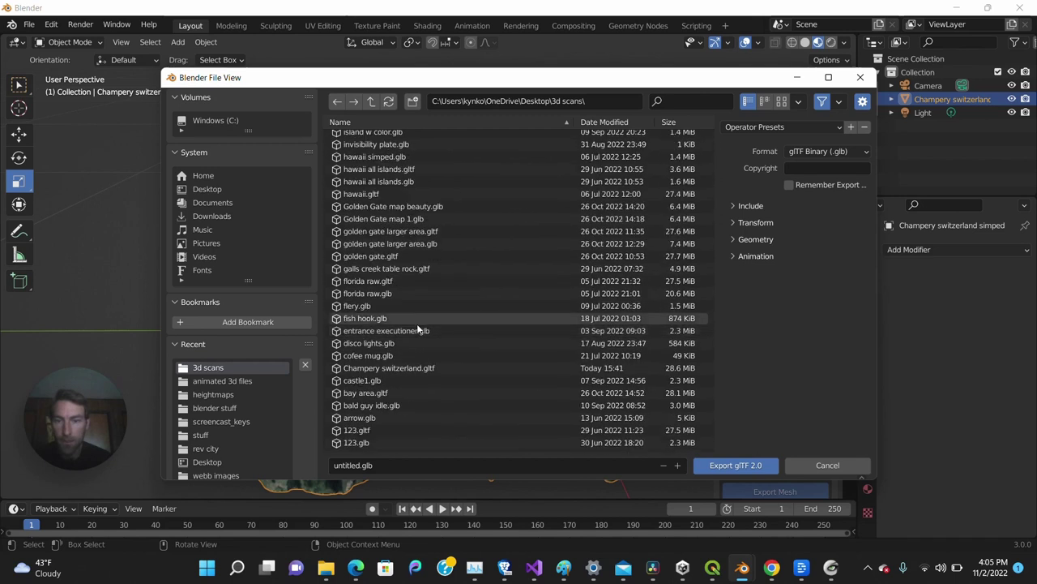
pyautogui.click(393, 370)
pyautogui.click(747, 465)
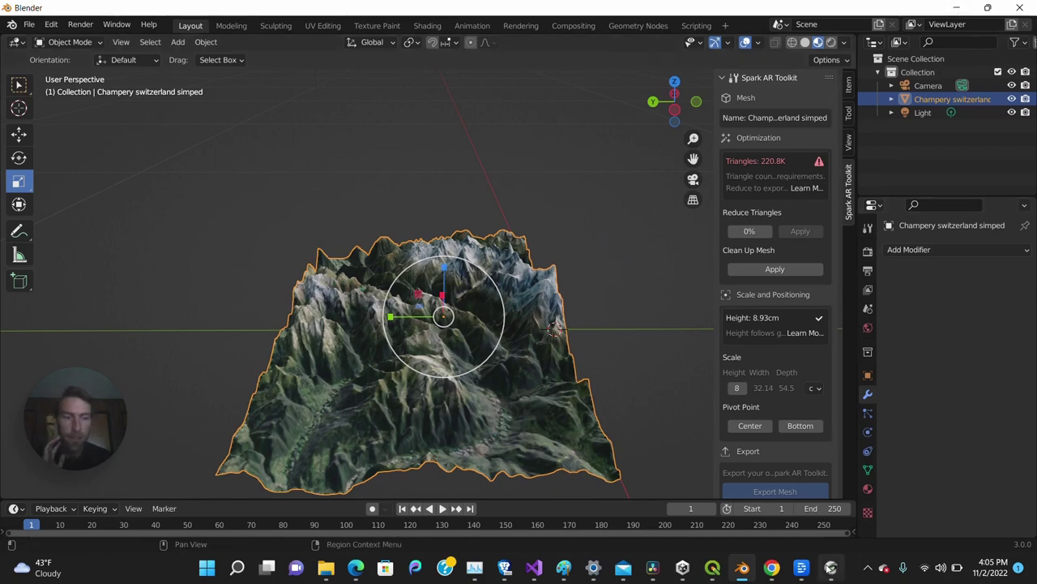
# Switch to MeshLab and start a new empty project
pyautogui.click(830, 567)
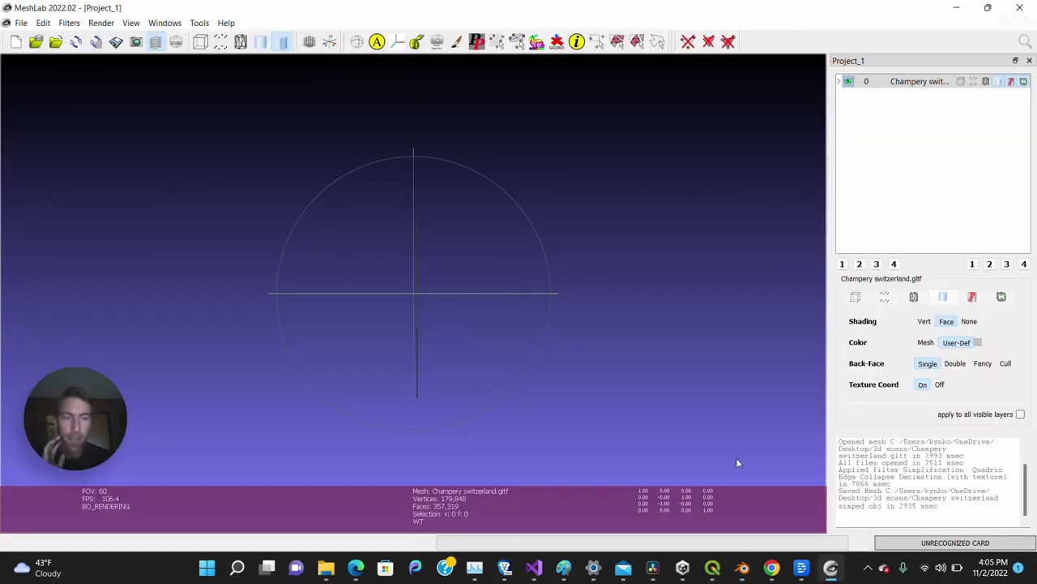
pyautogui.click(22, 25)
pyautogui.click(34, 38)
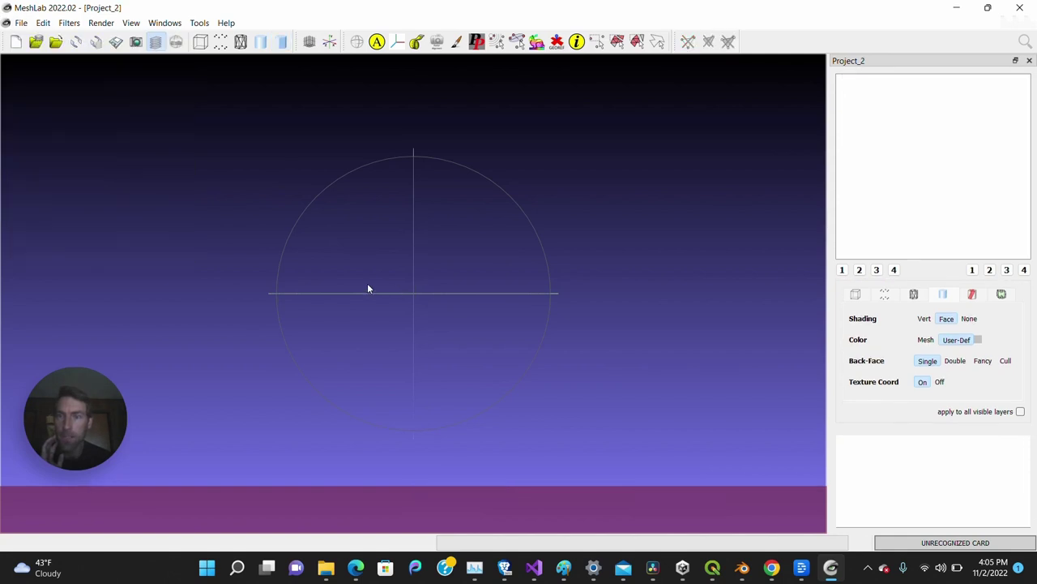
# Import the 4:05 PM Champery switzerland .glb after checking its properties, accepting the pre-open options
pyautogui.click(21, 23)
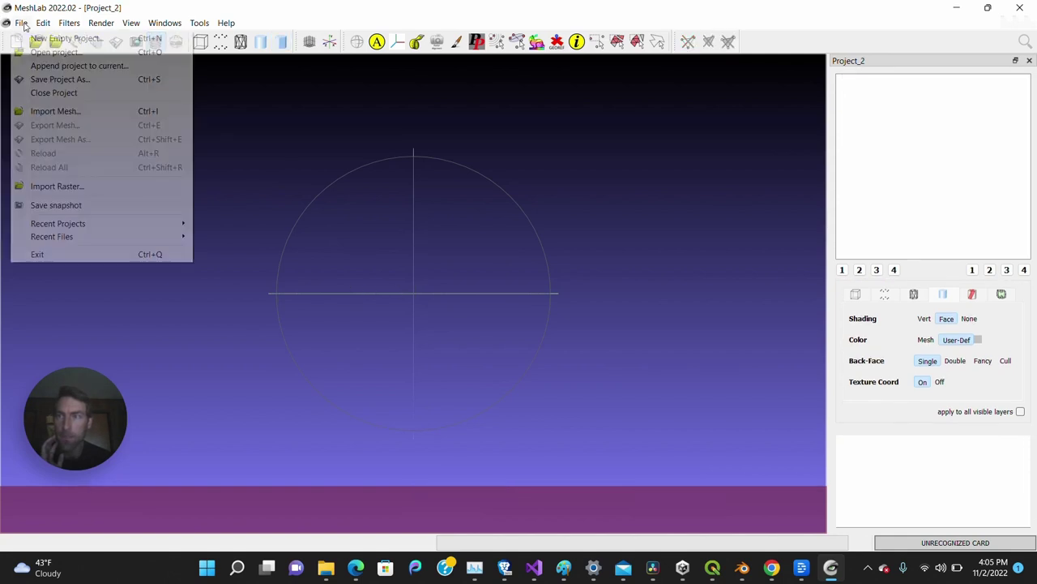
pyautogui.click(43, 110)
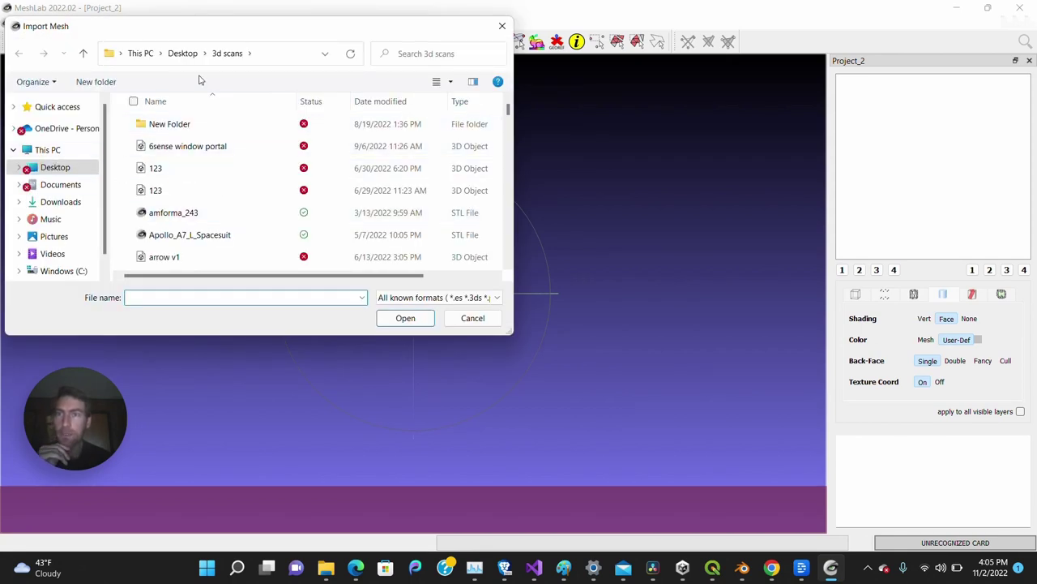
pyautogui.scroll(-4, 194, 204)
pyautogui.scroll(-2, 208, 205)
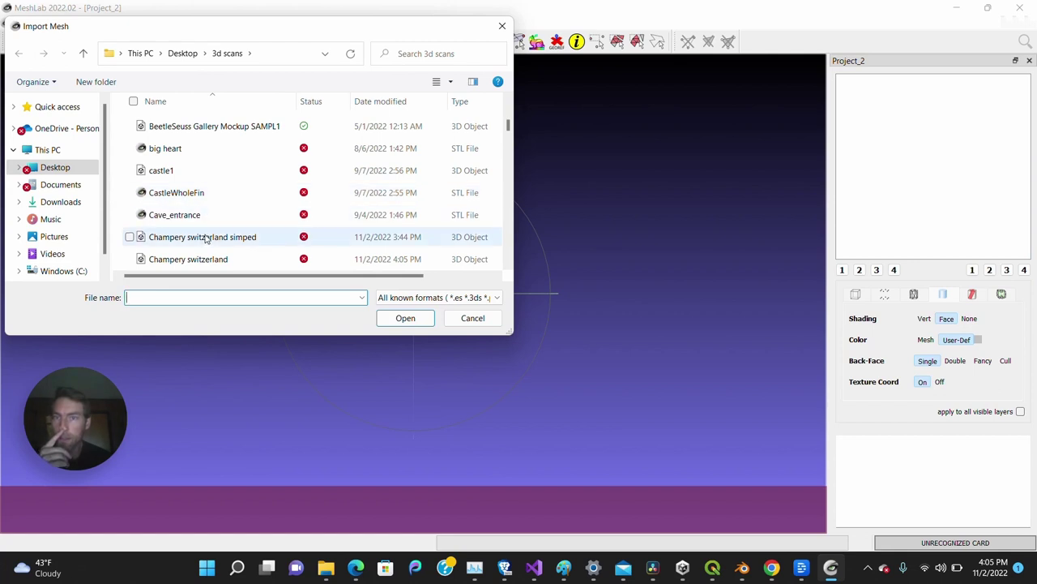
pyautogui.scroll(-1, 209, 218)
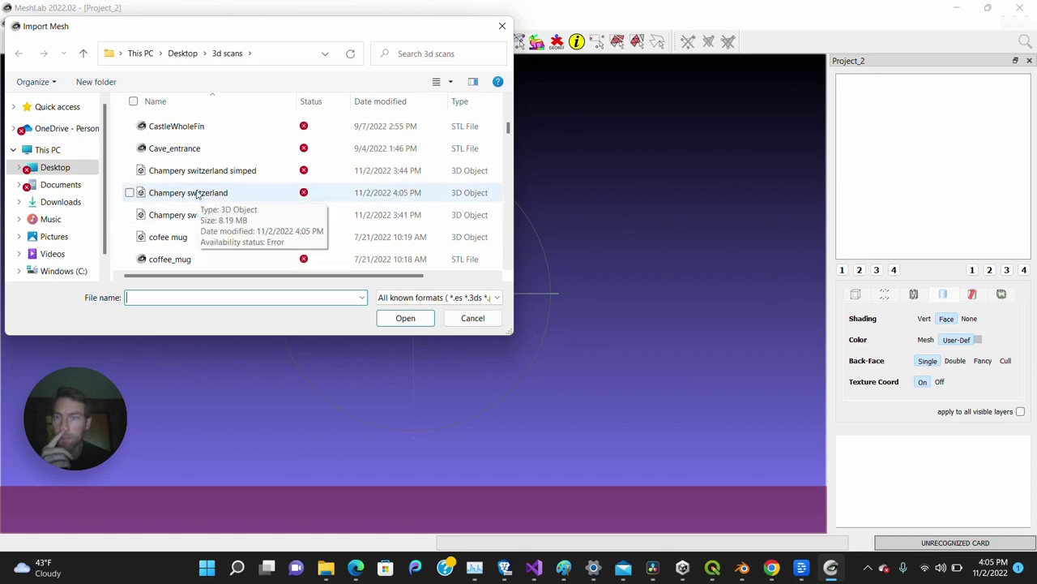
pyautogui.click(197, 194)
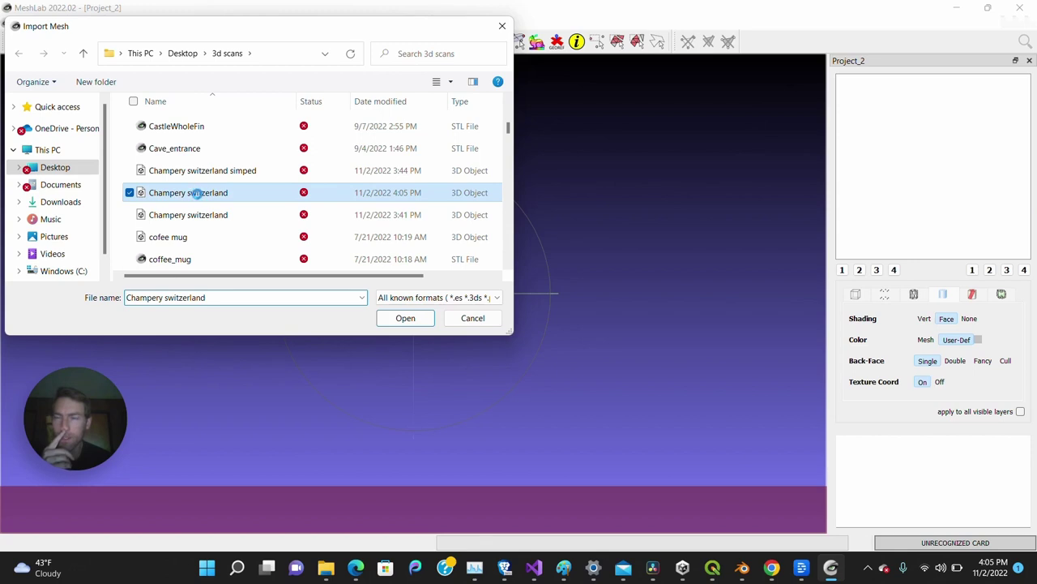
pyautogui.rightClick(199, 194)
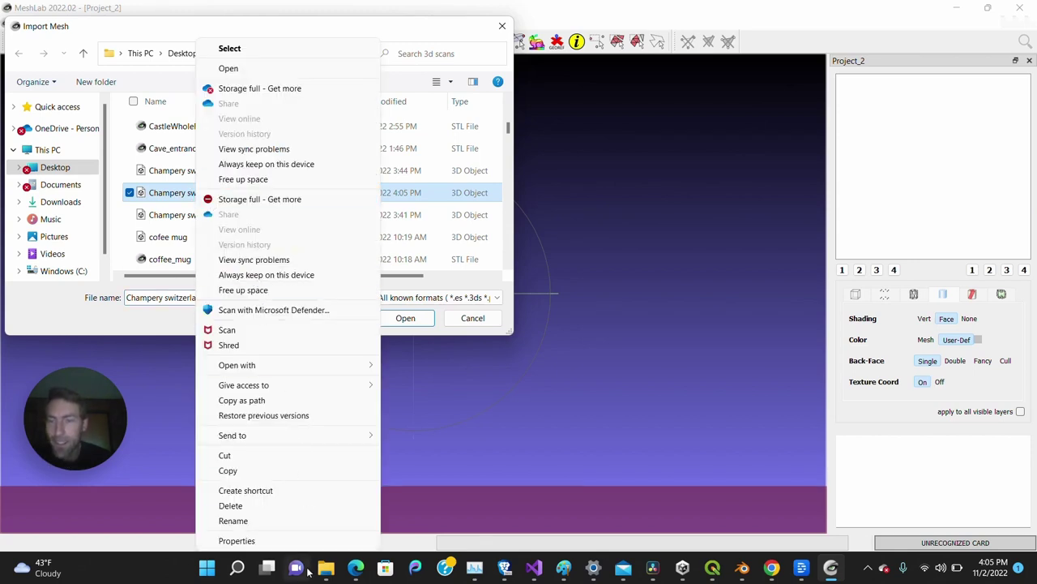
pyautogui.click(237, 540)
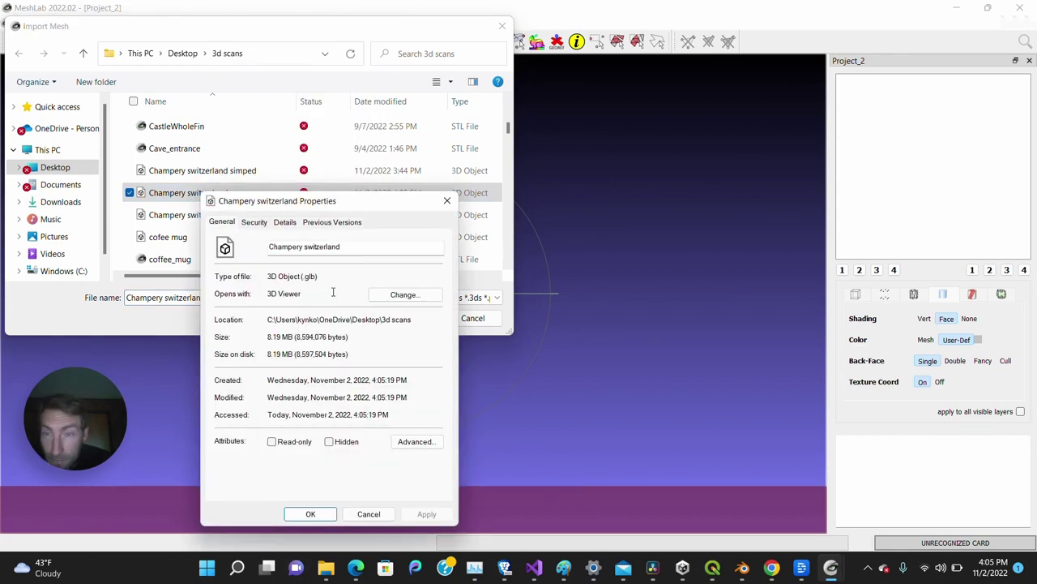
pyautogui.click(310, 514)
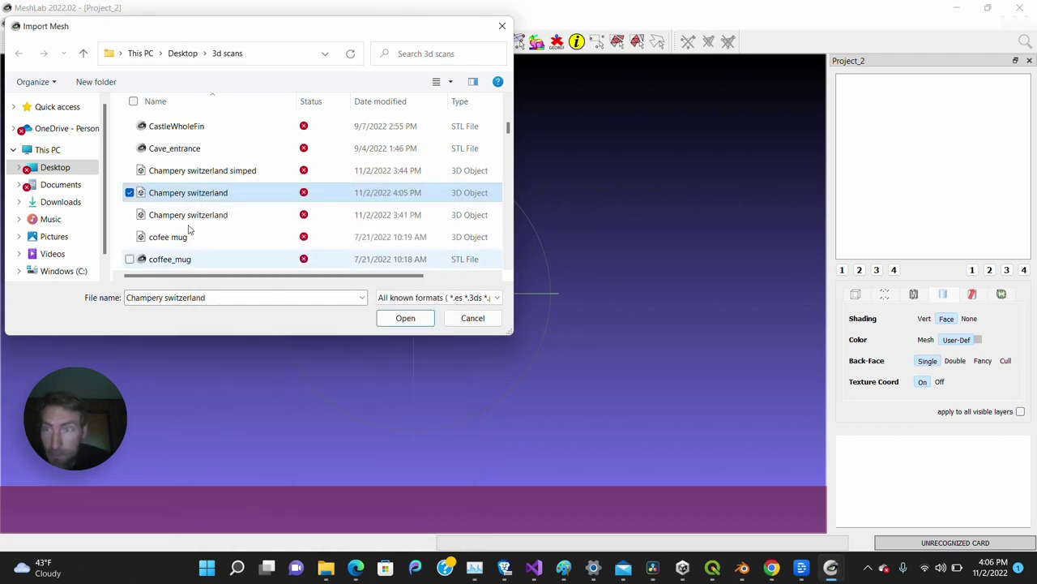
pyautogui.click(401, 316)
pyautogui.click(489, 321)
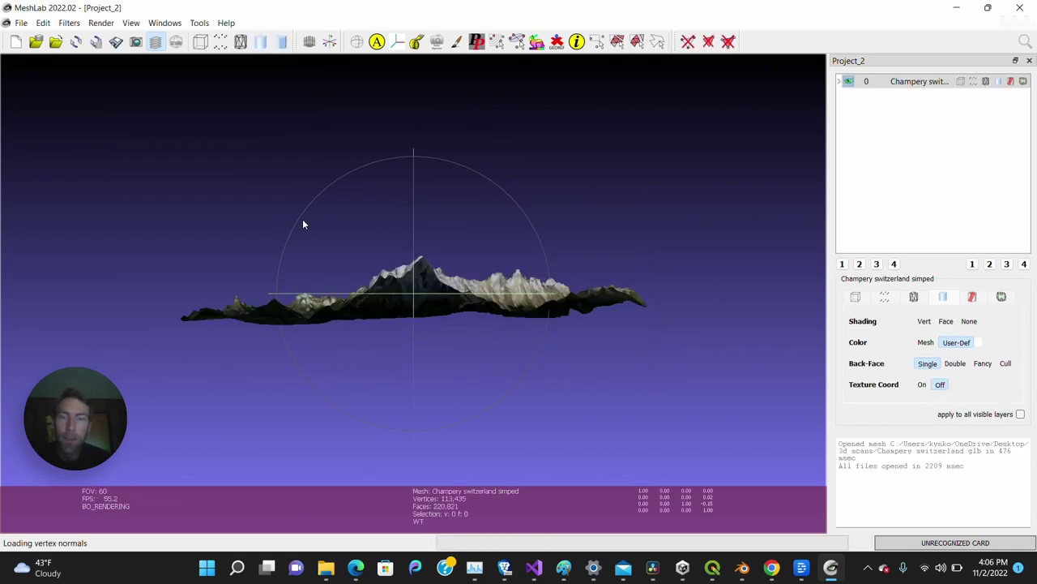
# Tilt, rotate and zoom around the 220,821-face terrain, then bring up the Filters menu
pyautogui.moveTo(303, 223); pyautogui.dragTo(297, 211)
pyautogui.moveTo(334, 246); pyautogui.dragTo(502, 280)
pyautogui.scroll(6, 415, 280)
pyautogui.scroll(-5, 502, 280)
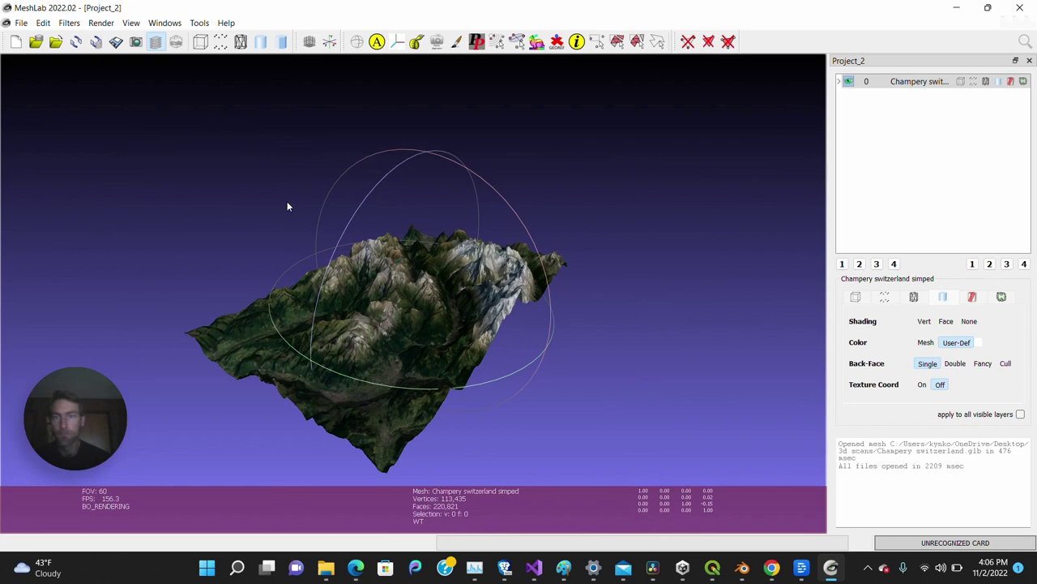
pyautogui.click(70, 24)
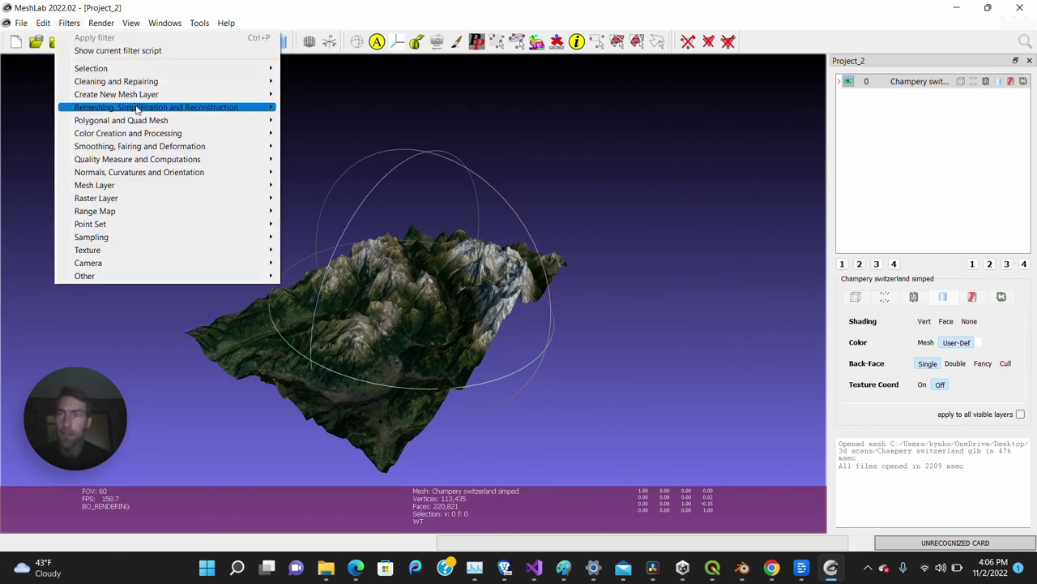
# Apply Quadric Edge Collapse Decimation (with texture) with a 110410-face target
pyautogui.moveTo(138, 109)
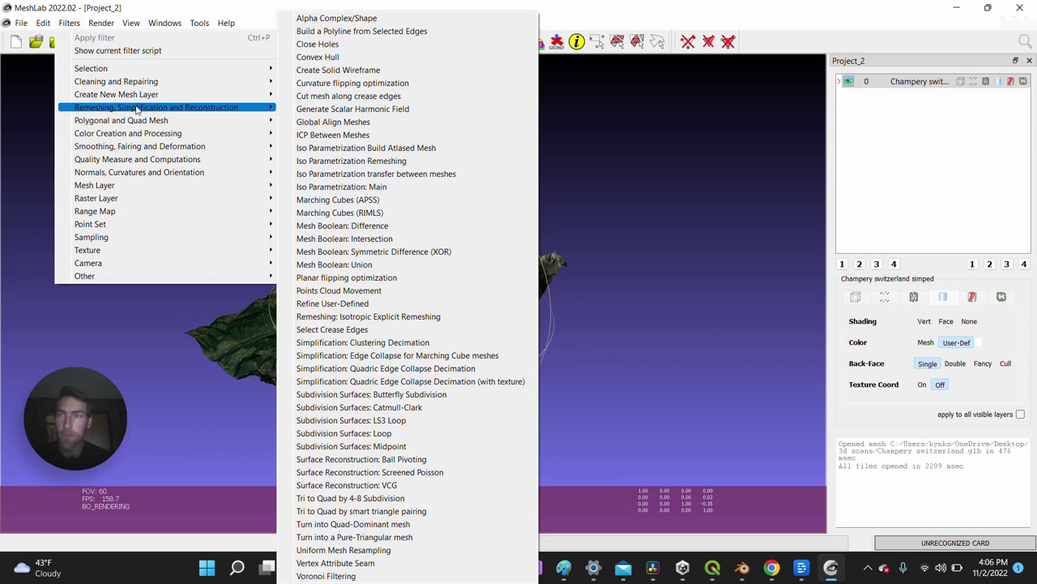
pyautogui.click(435, 381)
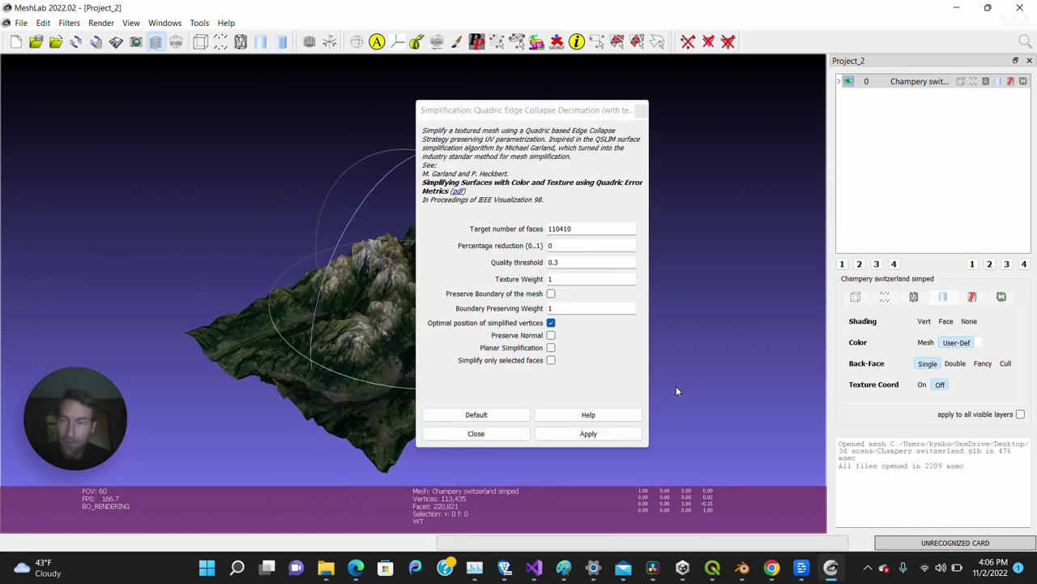
pyautogui.click(584, 434)
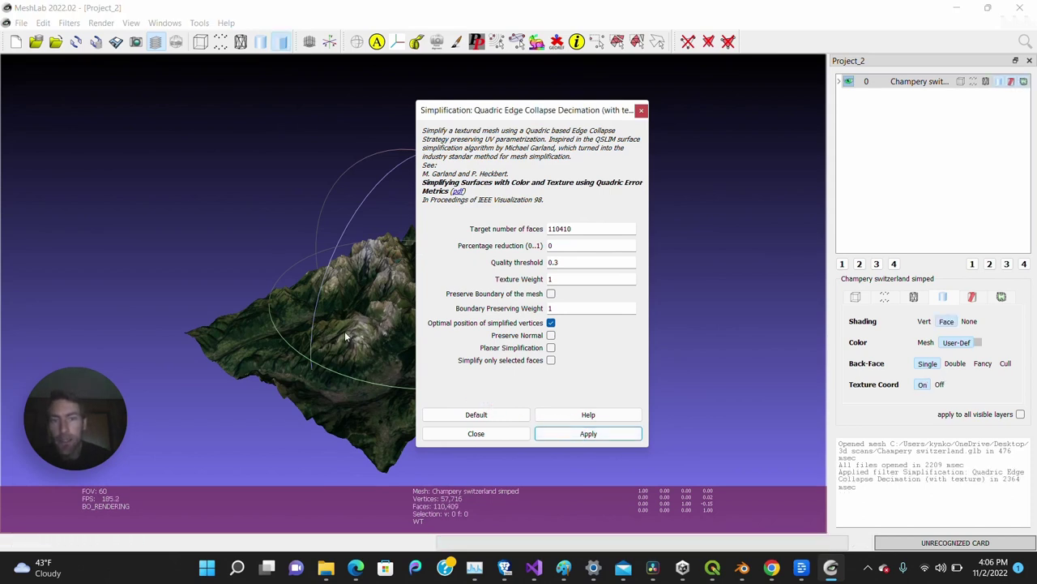
pyautogui.click(641, 110)
# Zoom and orbit around the mountain peaks to inspect the 110,409-face result
pyautogui.scroll(-3, 426, 327)
pyautogui.scroll(8, 426, 327)
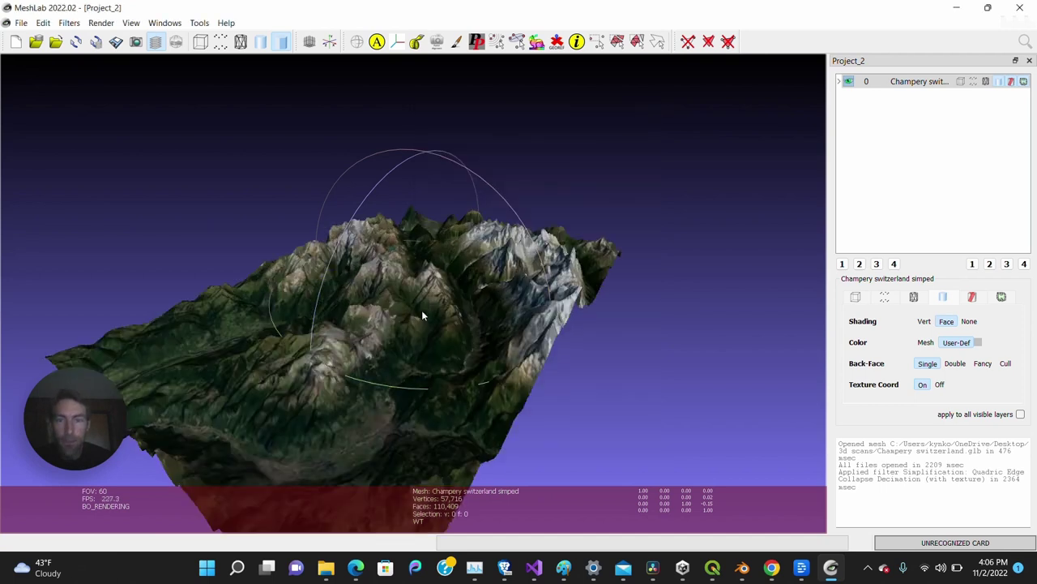
pyautogui.scroll(5, 417, 312)
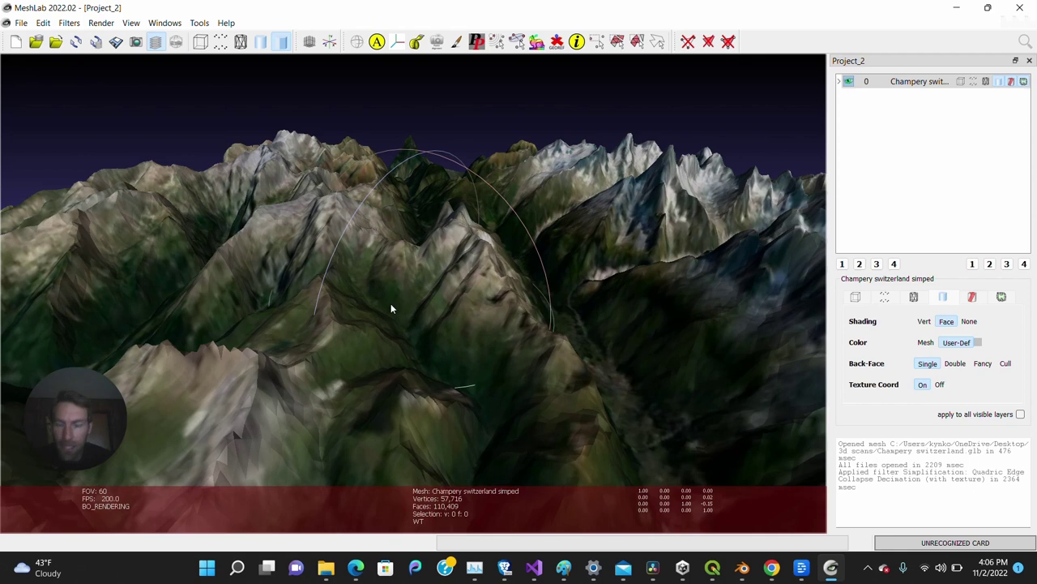
pyautogui.moveTo(373, 309); pyautogui.dragTo(271, 245)
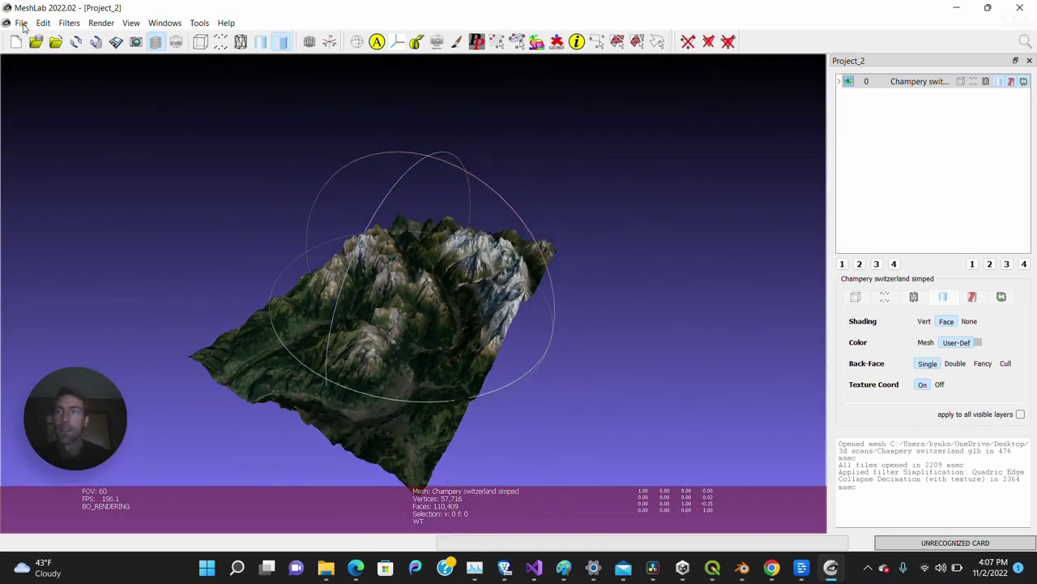
# Run Quadric Edge Collapse Decimation (with texture) again with a 55204-face target
pyautogui.click(67, 23)
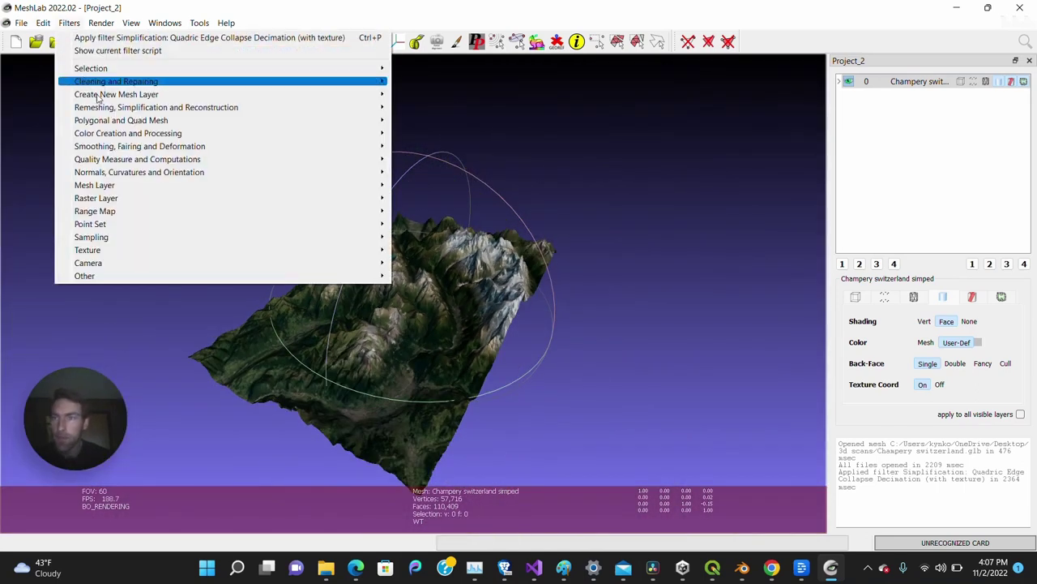
pyautogui.moveTo(104, 109)
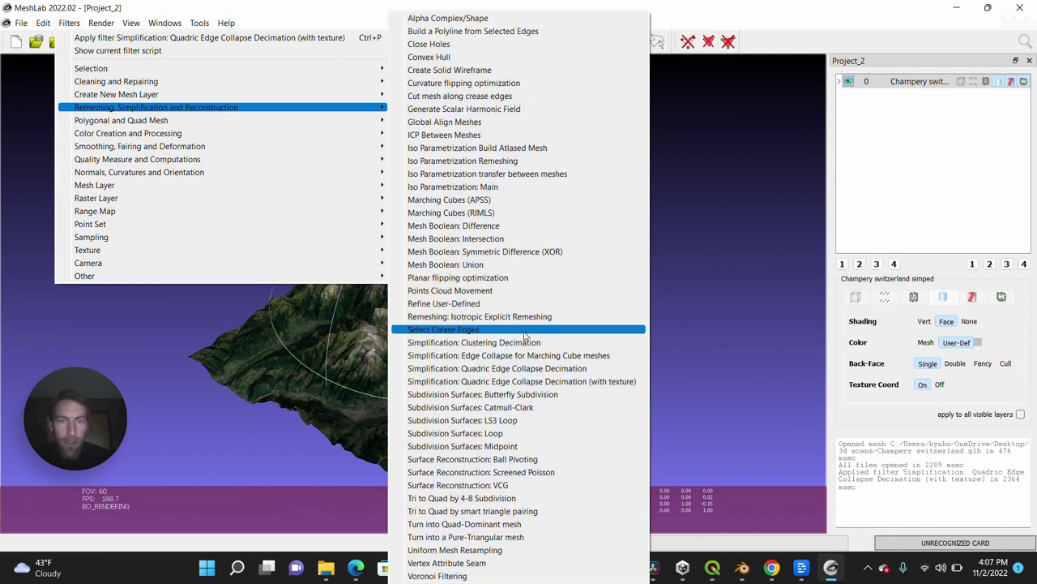
pyautogui.click(526, 382)
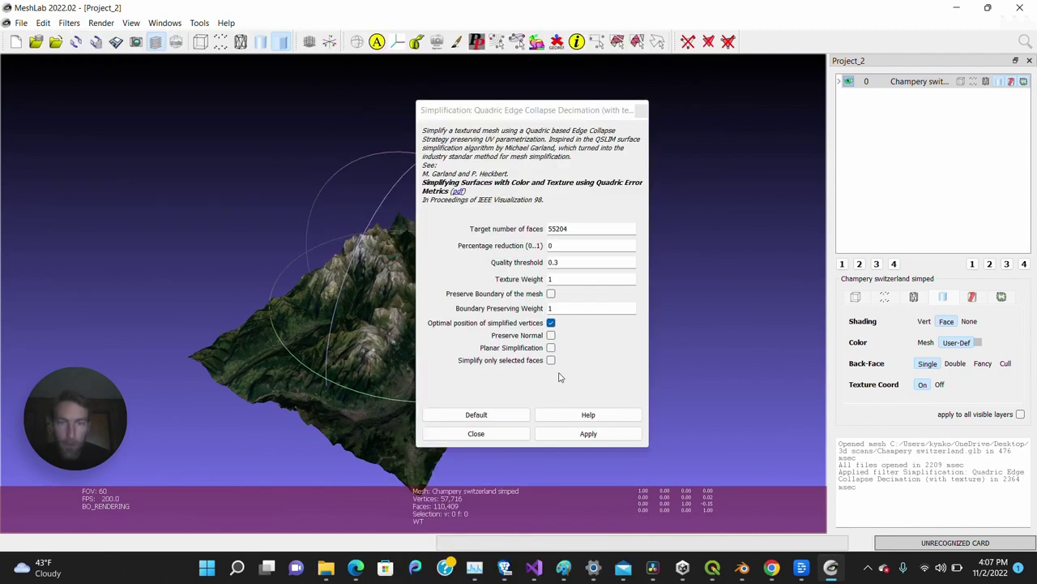
pyautogui.click(599, 436)
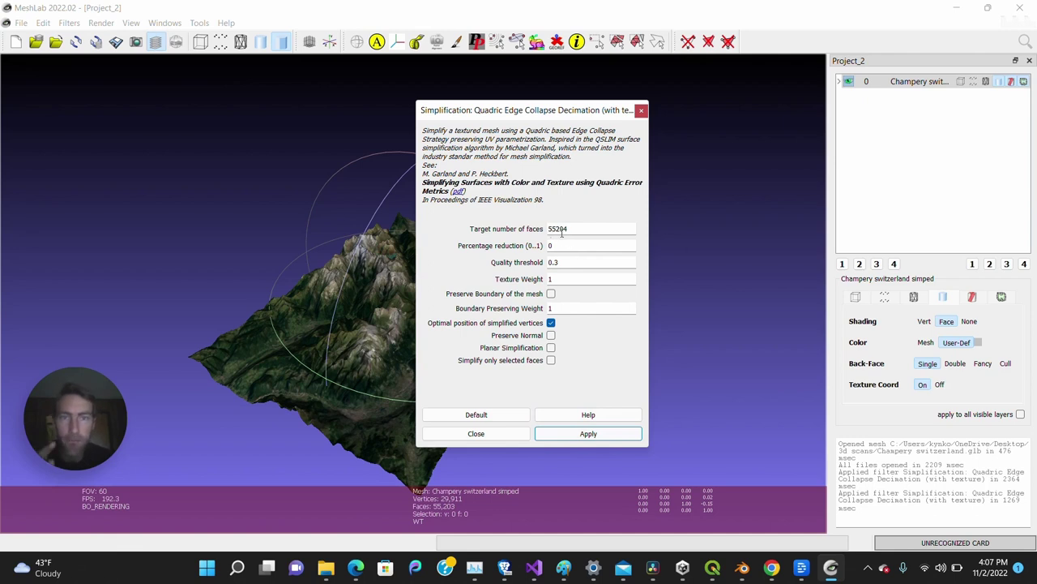
pyautogui.click(476, 433)
# Zoom and tilt around the 55,203-face terrain, then zoom back out
pyautogui.scroll(5, 410, 303)
pyautogui.moveTo(414, 312); pyautogui.dragTo(416, 310)
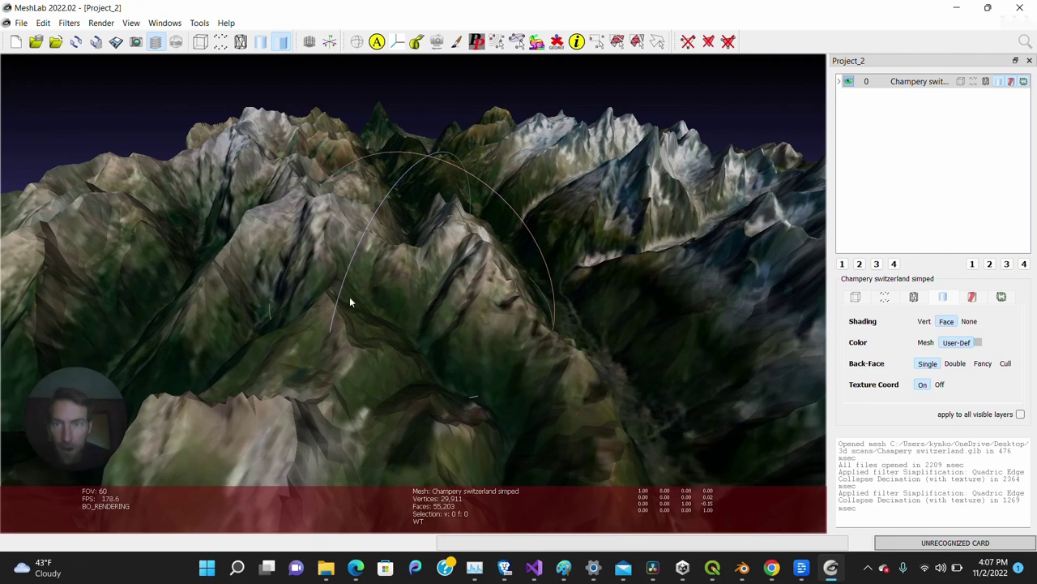
pyautogui.moveTo(349, 302); pyautogui.dragTo(371, 272)
pyautogui.scroll(-5, 402, 332)
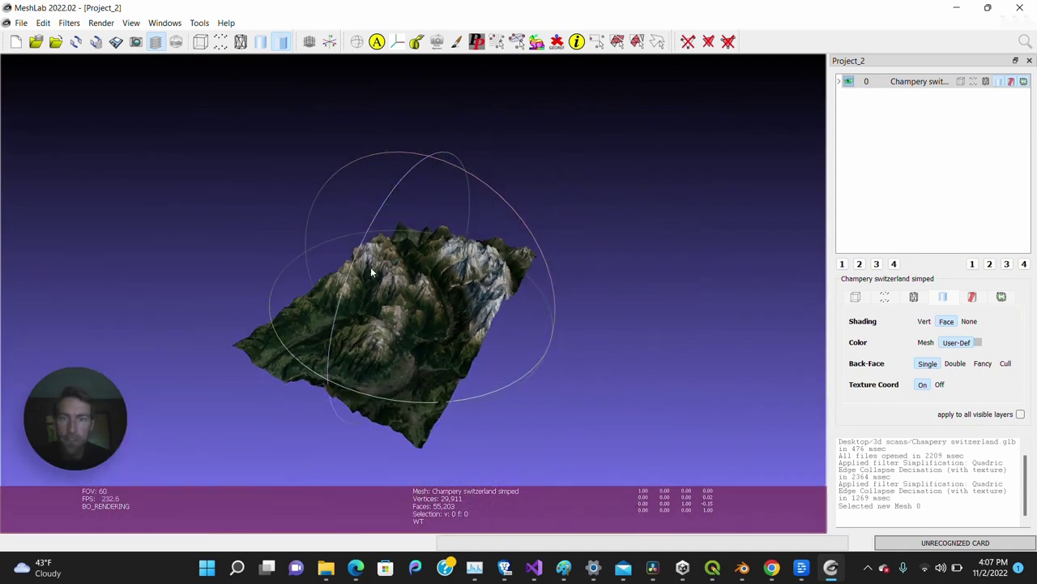
# Export the mesh as 'Champery switzerland' in Alias Wavefront OBJ format to reach the texture saving options
pyautogui.click(21, 25)
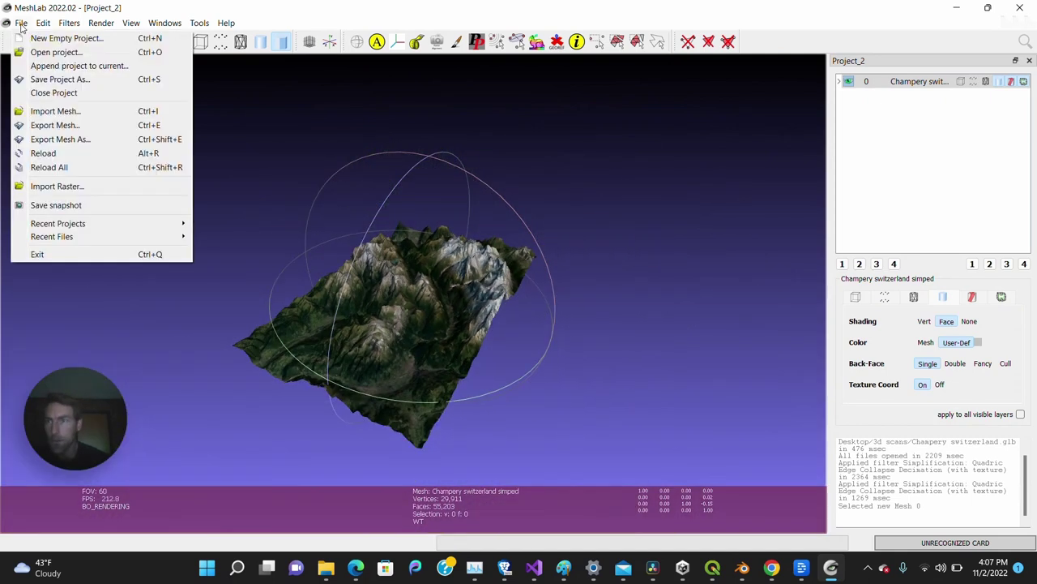
pyautogui.click(57, 137)
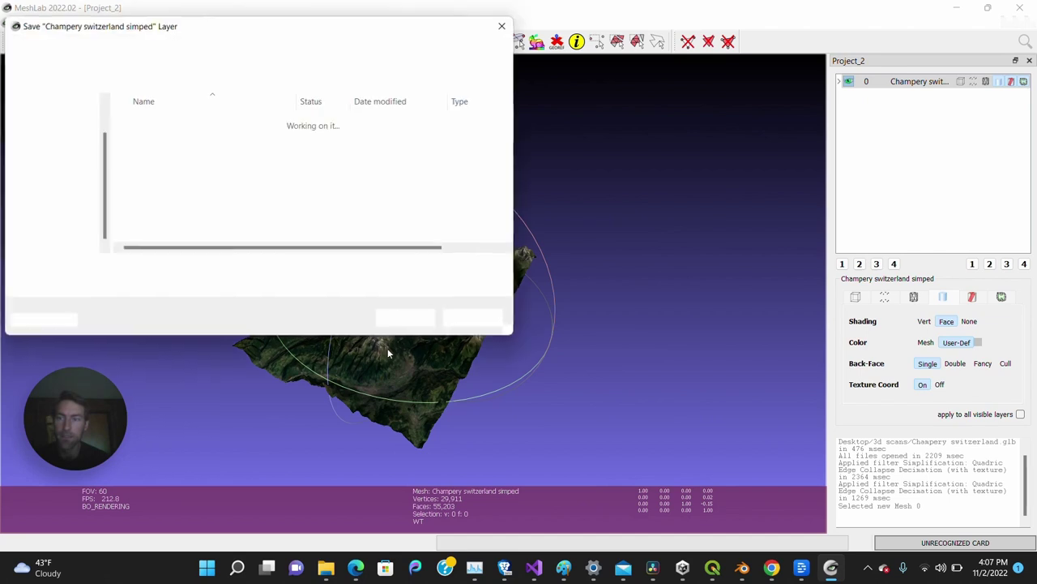
pyautogui.click(335, 285)
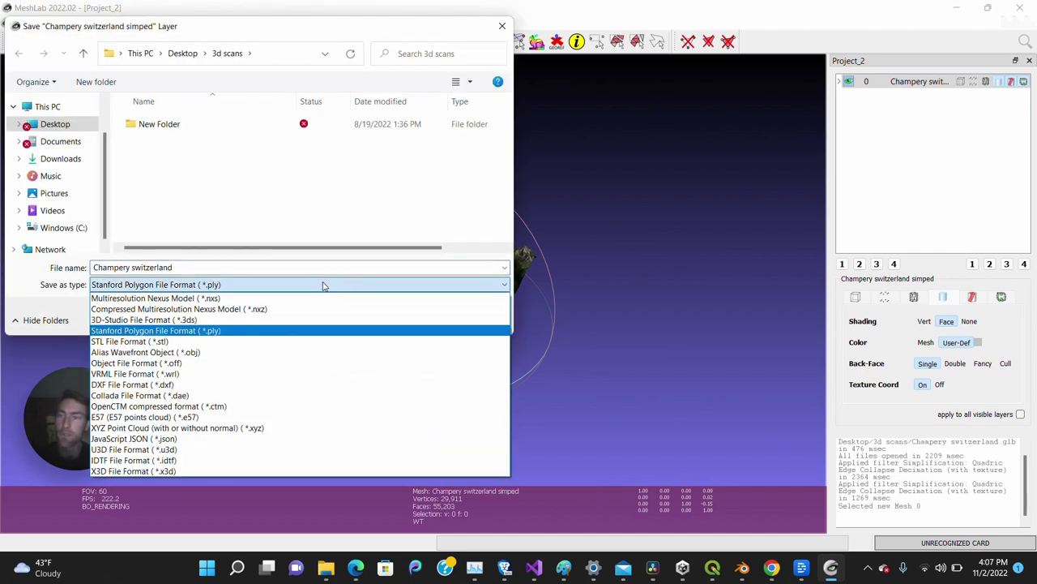
pyautogui.click(206, 355)
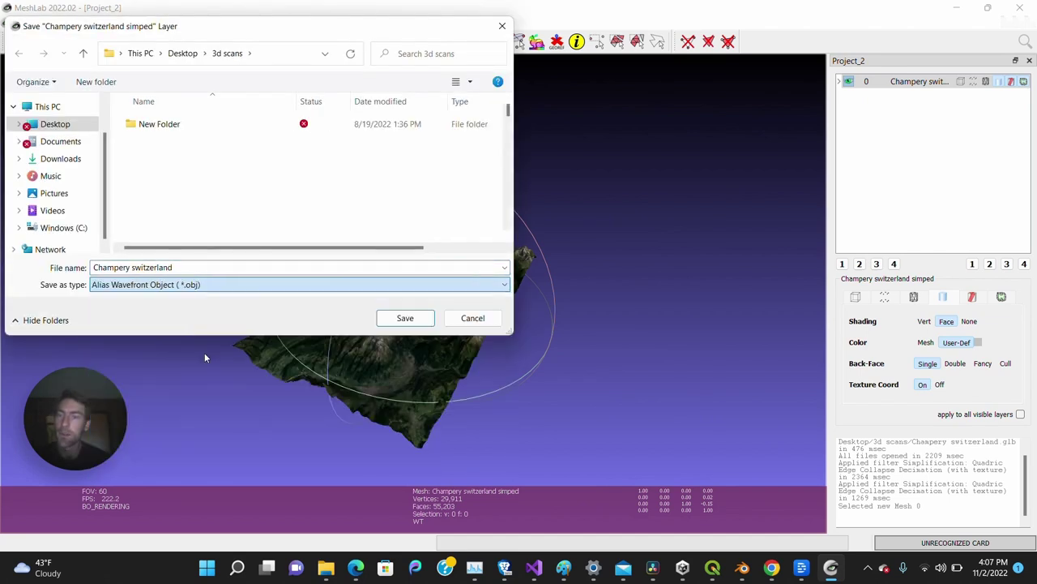
pyautogui.click(388, 317)
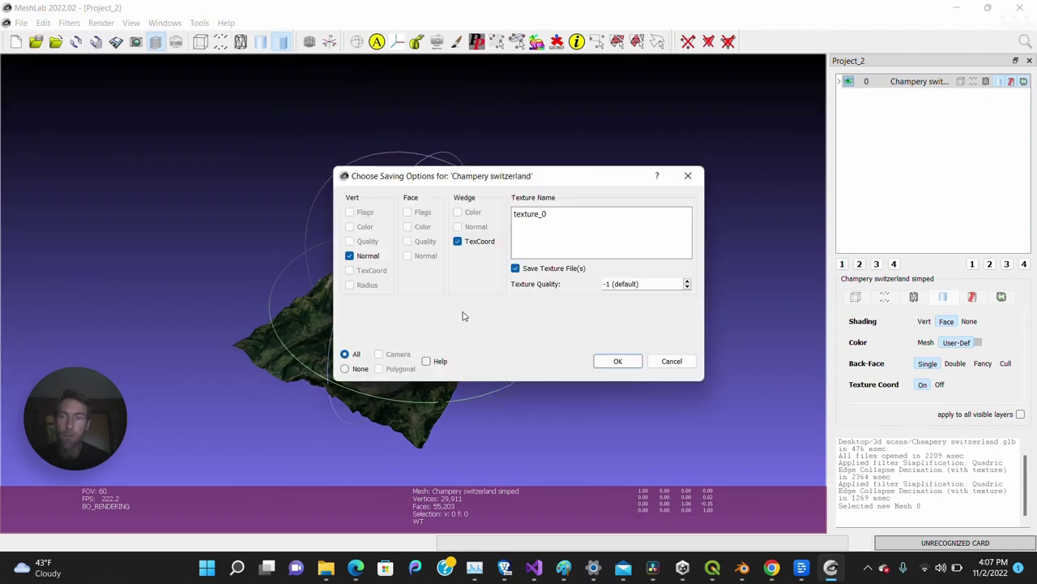